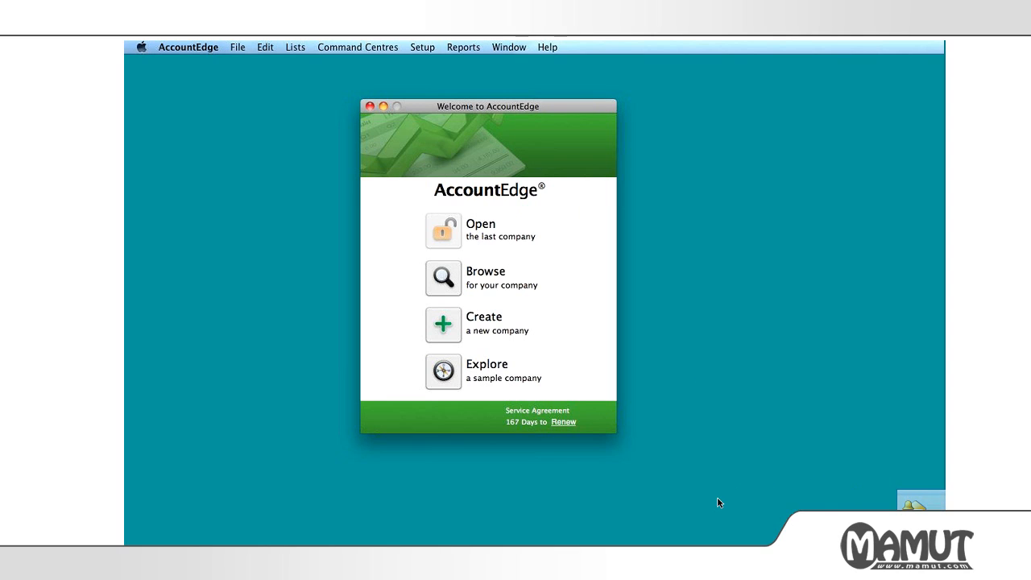
Open the sample company with the Administrator sign-on and hide the task list beside the main window.
{"action": "left_click", "coordinate": [839, 490]}
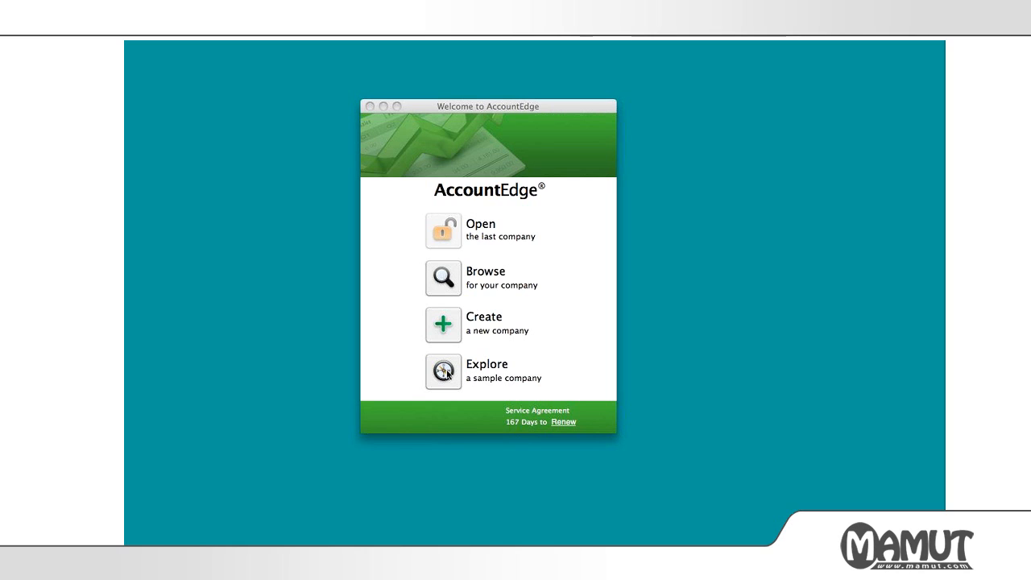
{"action": "left_click", "coordinate": [443, 371]}
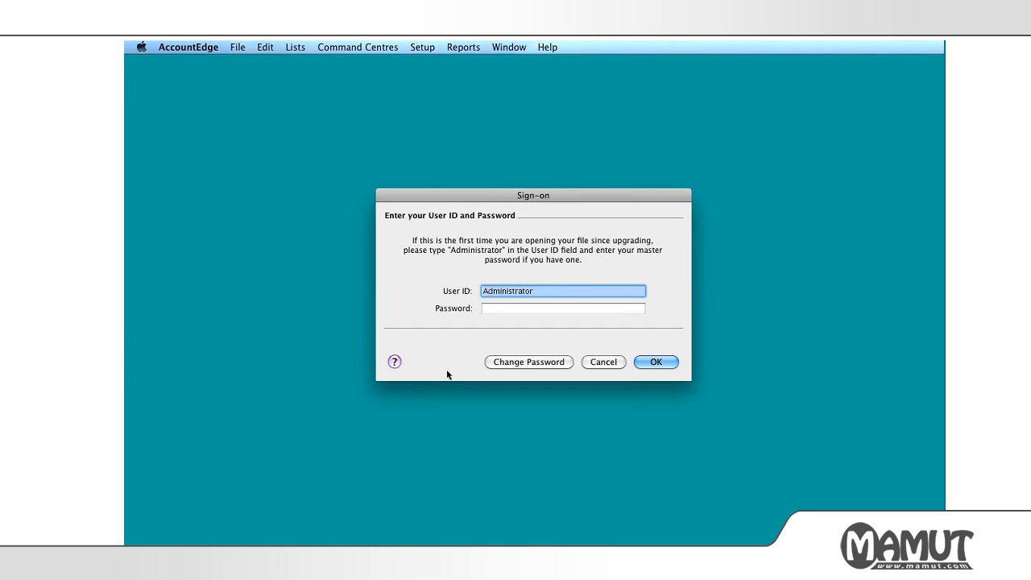
{"action": "left_click", "coordinate": [649, 364]}
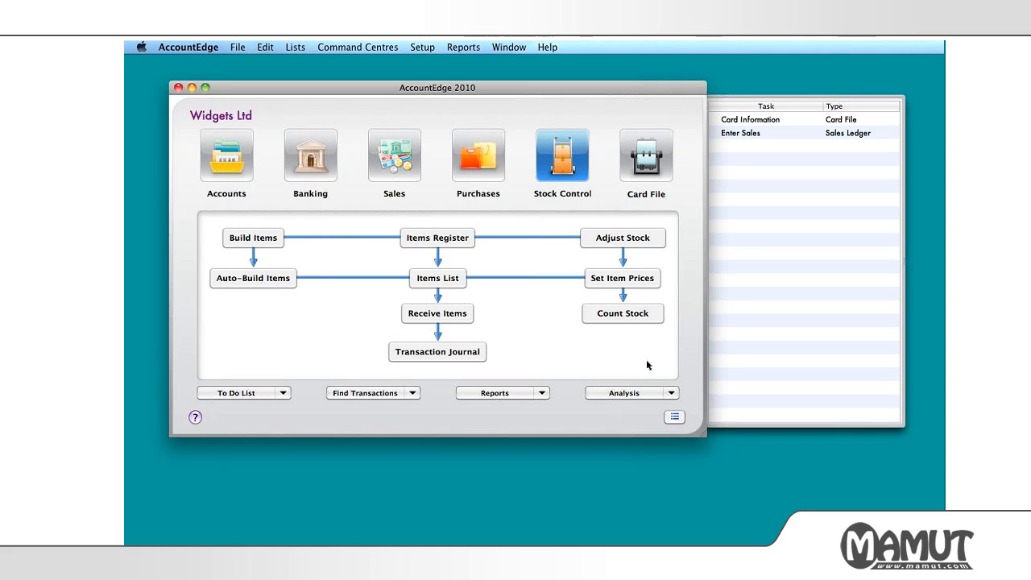
{"action": "left_click", "coordinate": [674, 416]}
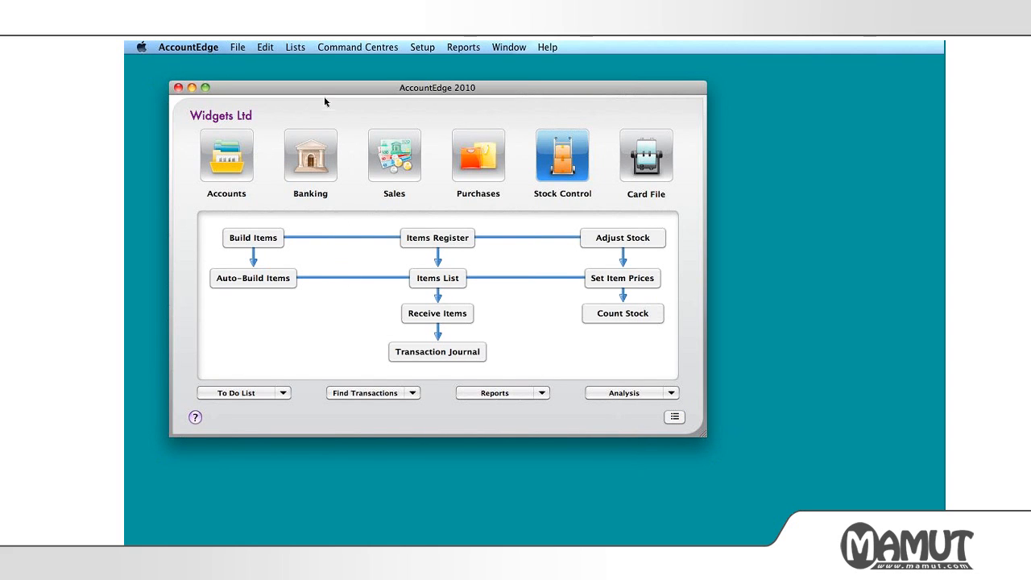
{"action": "left_click_drag", "start_coordinate": [320, 94], "coordinate": [368, 97]}
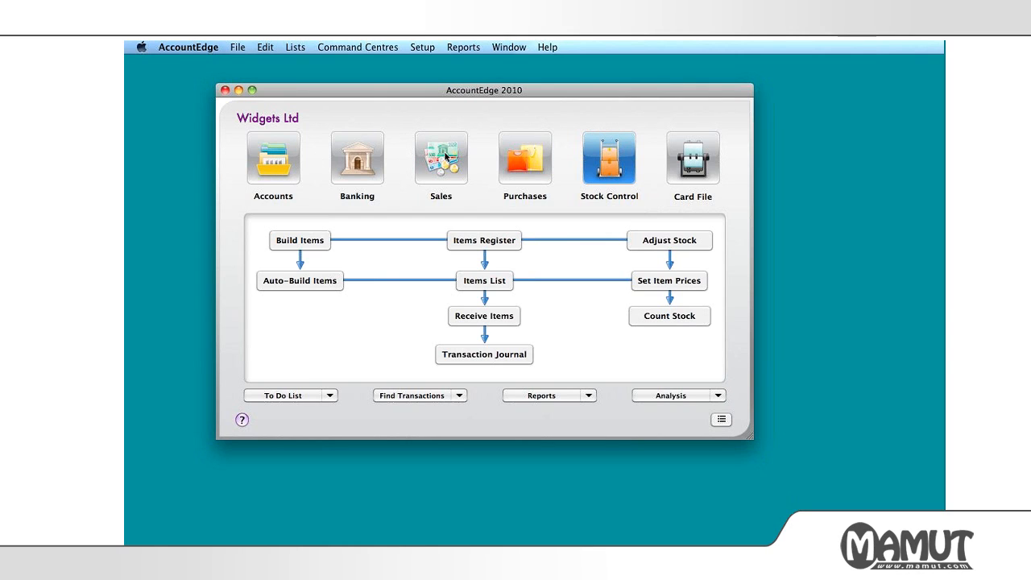
Examine the flowcharts of the Accounts, Banking, Sales, Purchases, Stock Control and Card File command centres, ending on Sales.
{"action": "left_click", "coordinate": [269, 170]}
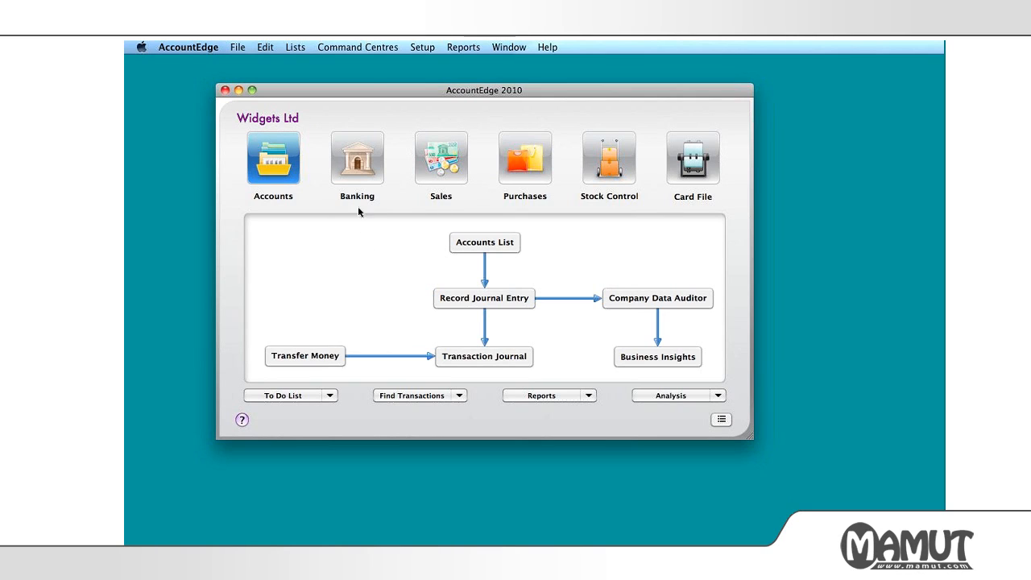
{"action": "left_click", "coordinate": [358, 181]}
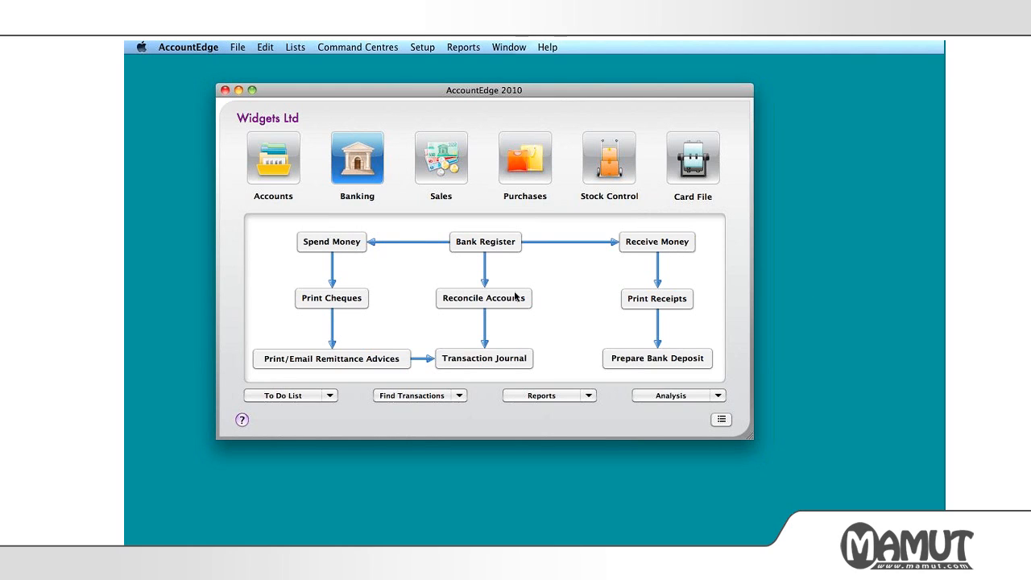
{"action": "left_click", "coordinate": [442, 184]}
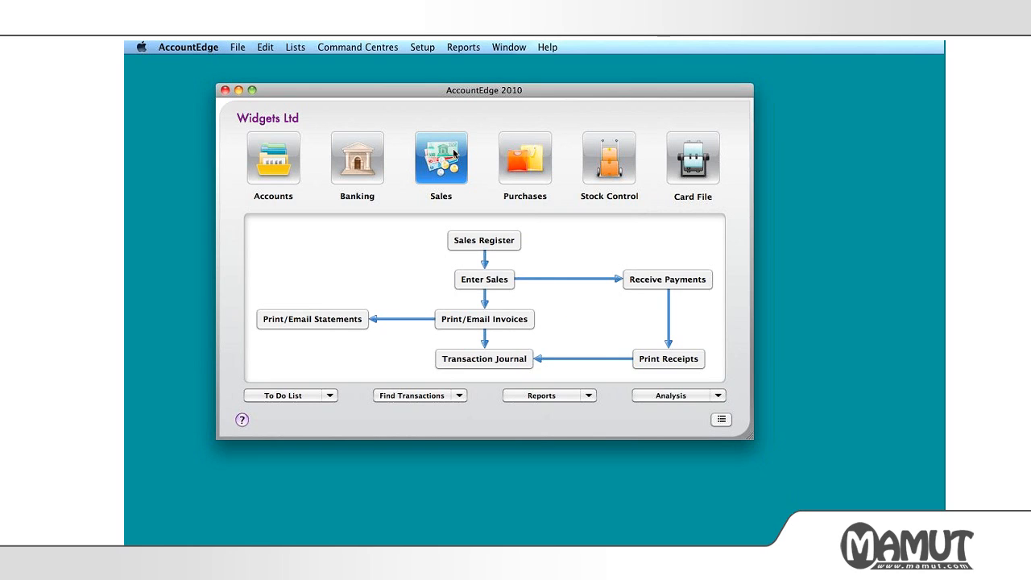
{"action": "left_click", "coordinate": [545, 171]}
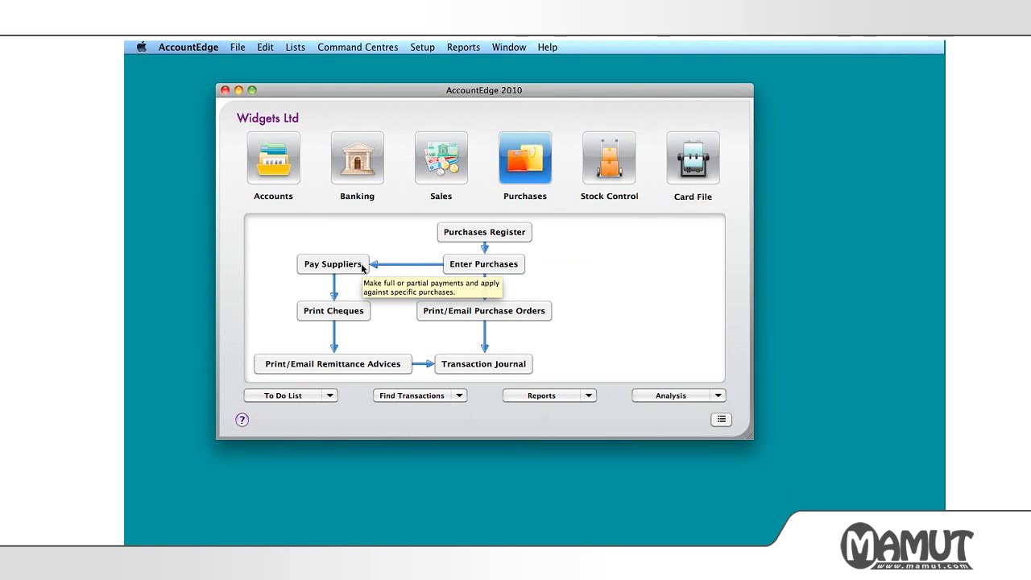
{"action": "left_click", "coordinate": [622, 173]}
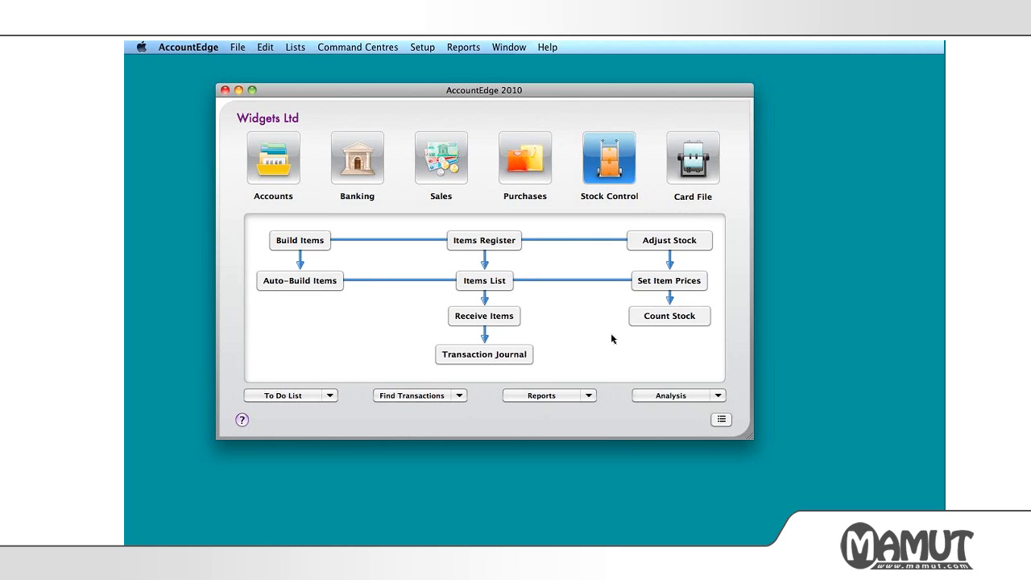
{"action": "left_click", "coordinate": [681, 167]}
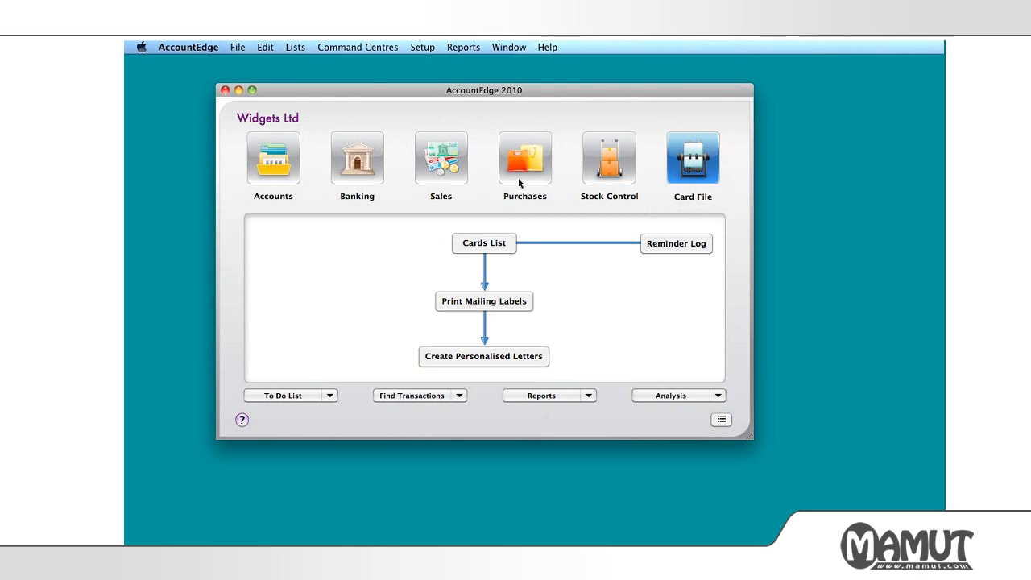
{"action": "left_click", "coordinate": [274, 161]}
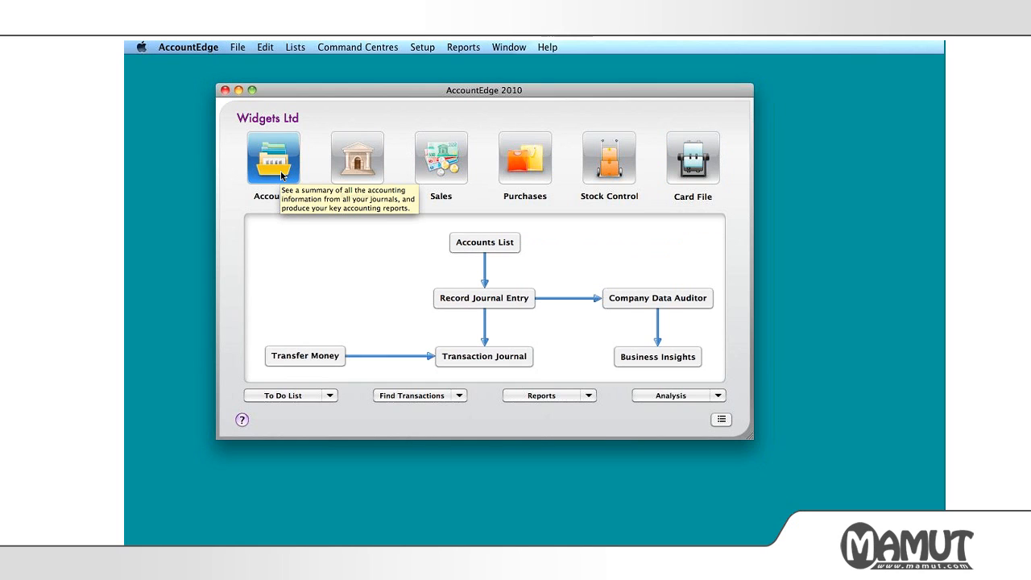
{"action": "left_click", "coordinate": [360, 179]}
{"action": "left_click", "coordinate": [445, 173]}
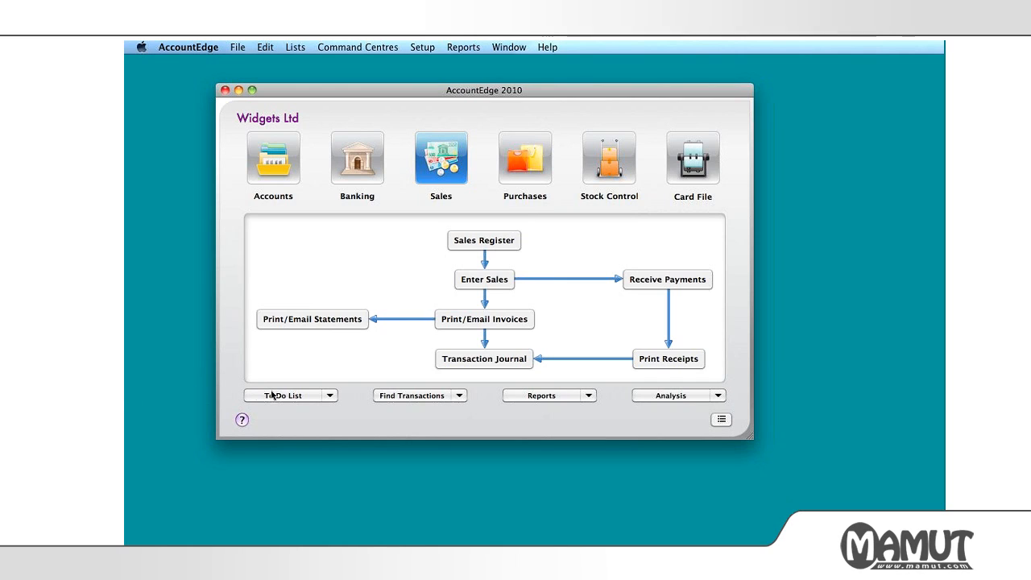
Examine the choices offered for To Do List, Find Transactions, Reports and Analysis in the Sales command centre.
{"action": "left_click", "coordinate": [330, 397]}
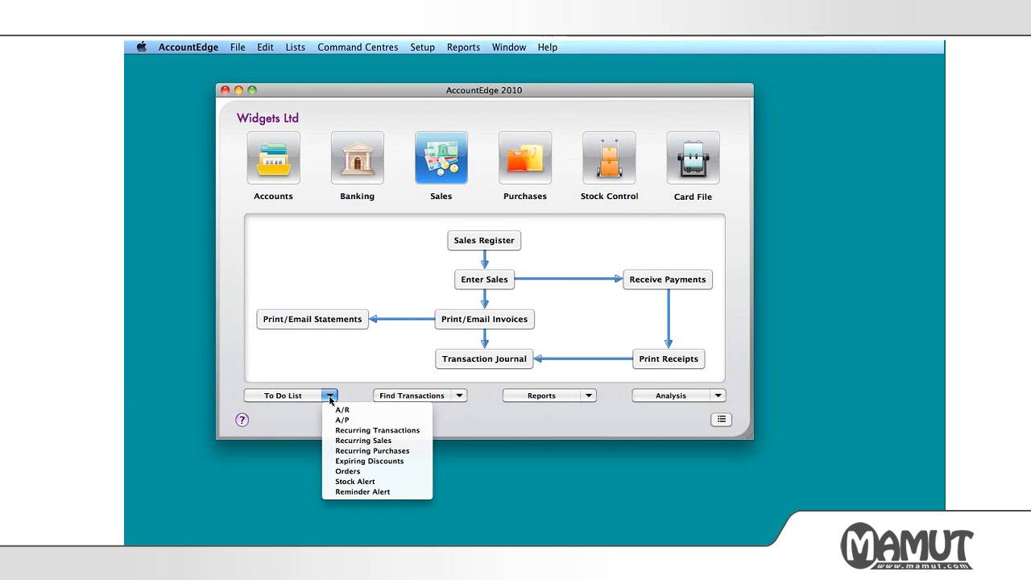
{"action": "left_click", "coordinate": [329, 396]}
{"action": "left_click", "coordinate": [330, 396]}
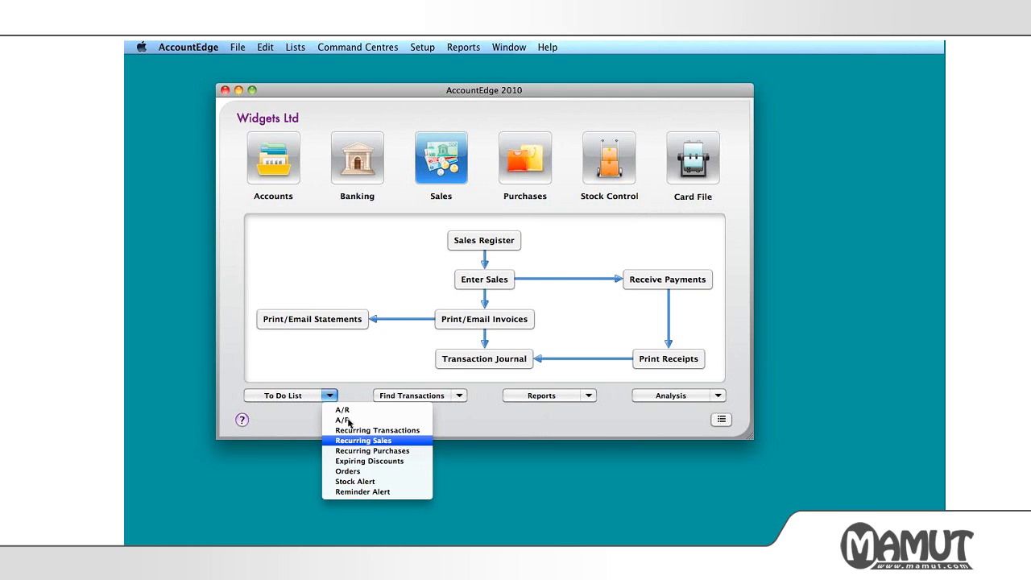
{"action": "left_click", "coordinate": [306, 423]}
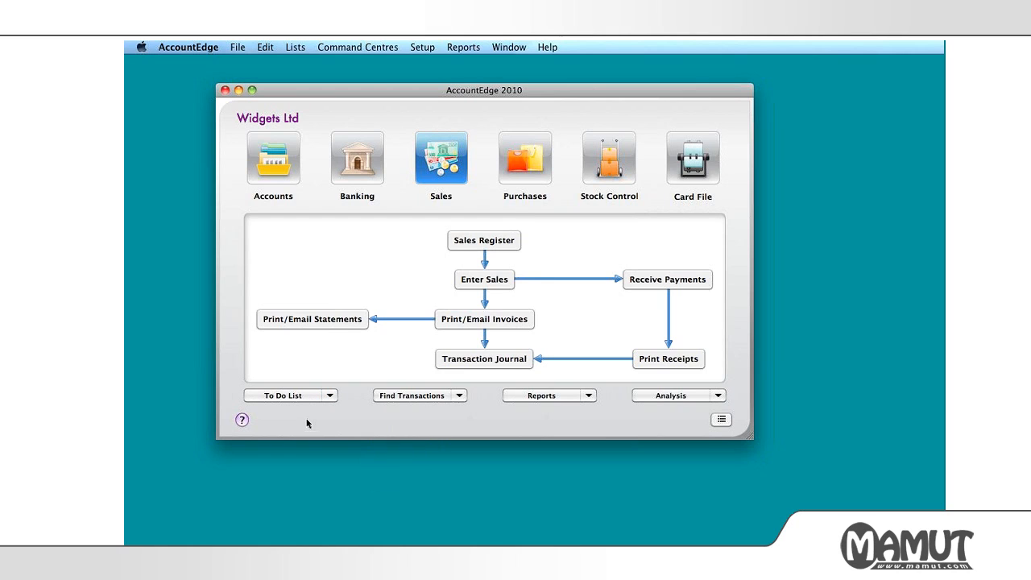
{"action": "left_click", "coordinate": [459, 400]}
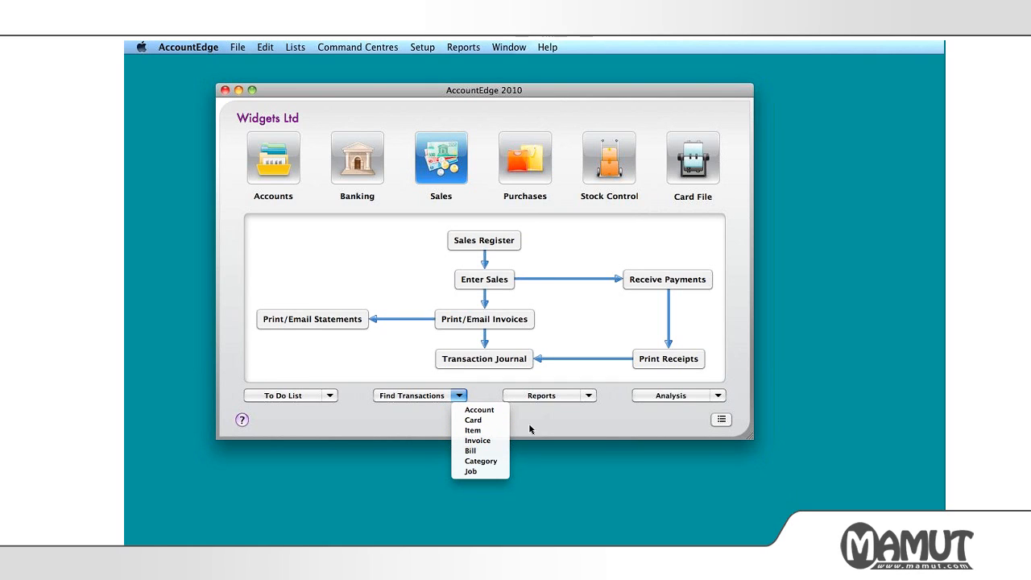
{"action": "left_click", "coordinate": [530, 428]}
{"action": "left_click", "coordinate": [587, 397]}
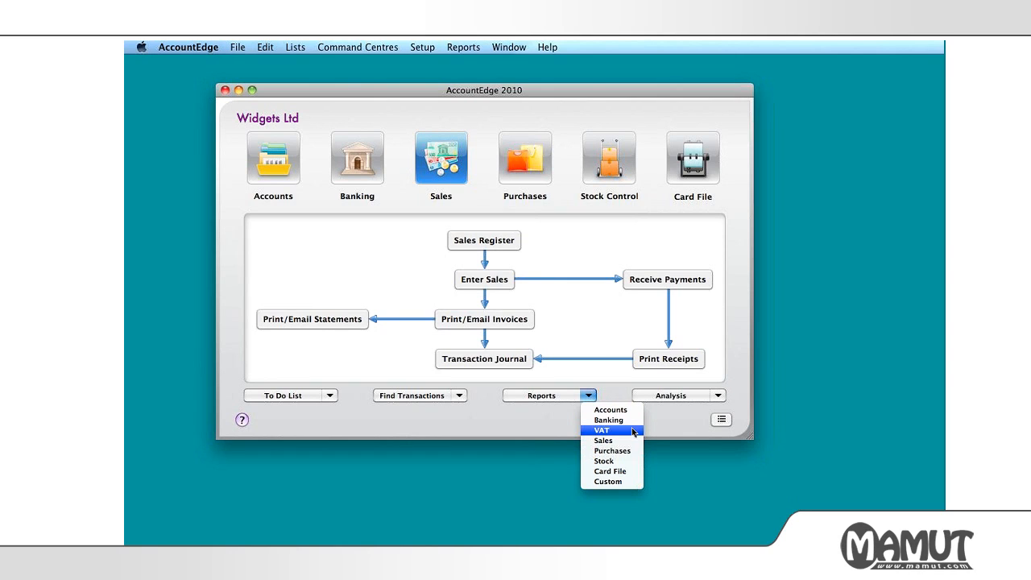
{"action": "left_click", "coordinate": [664, 432]}
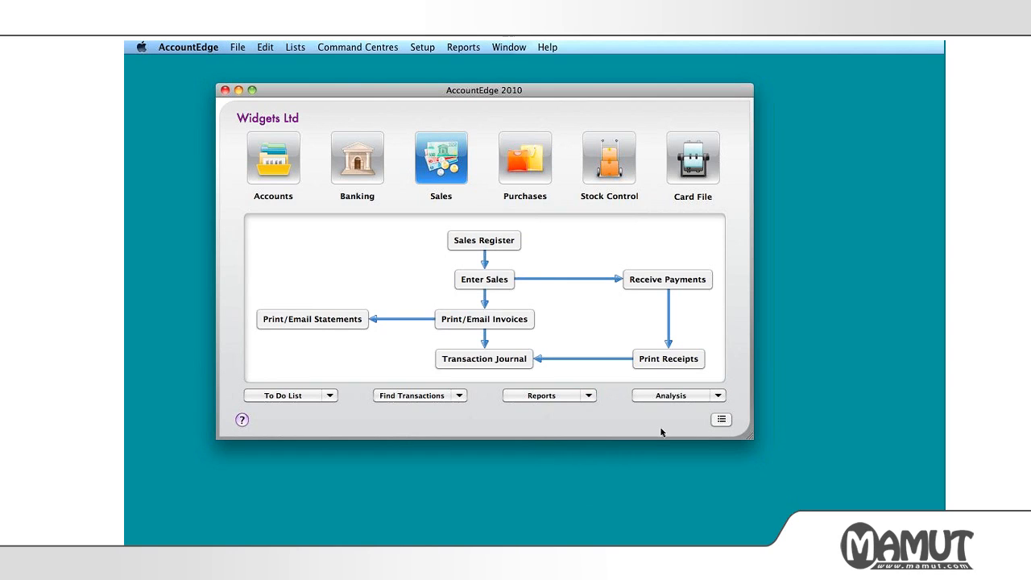
{"action": "left_click", "coordinate": [717, 397]}
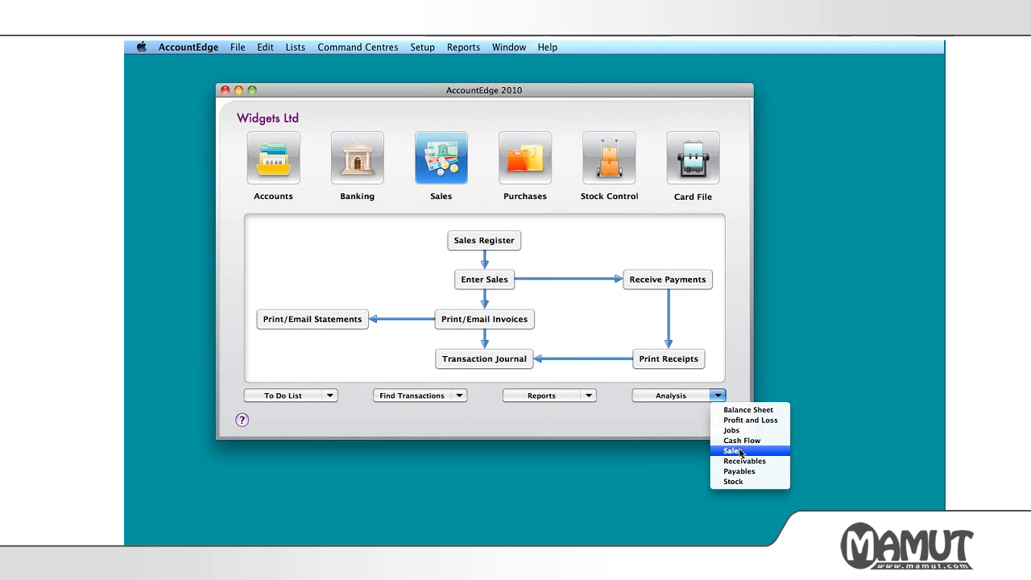
{"action": "left_click", "coordinate": [682, 434]}
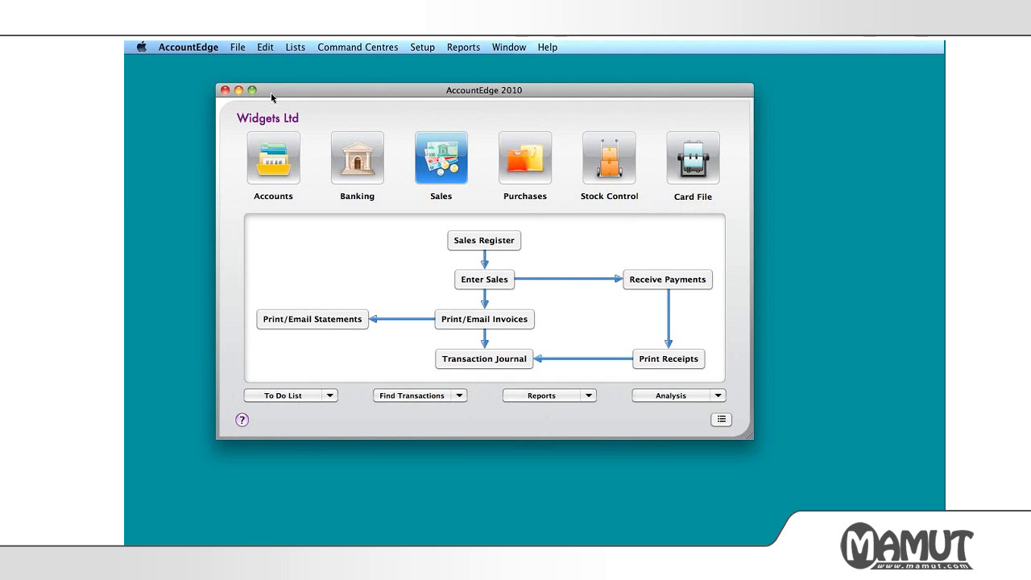
Examine the file commands, including backup, restore, starting a new year and data import, plus the lists, command centres and setup commands.
{"action": "left_click", "coordinate": [238, 50]}
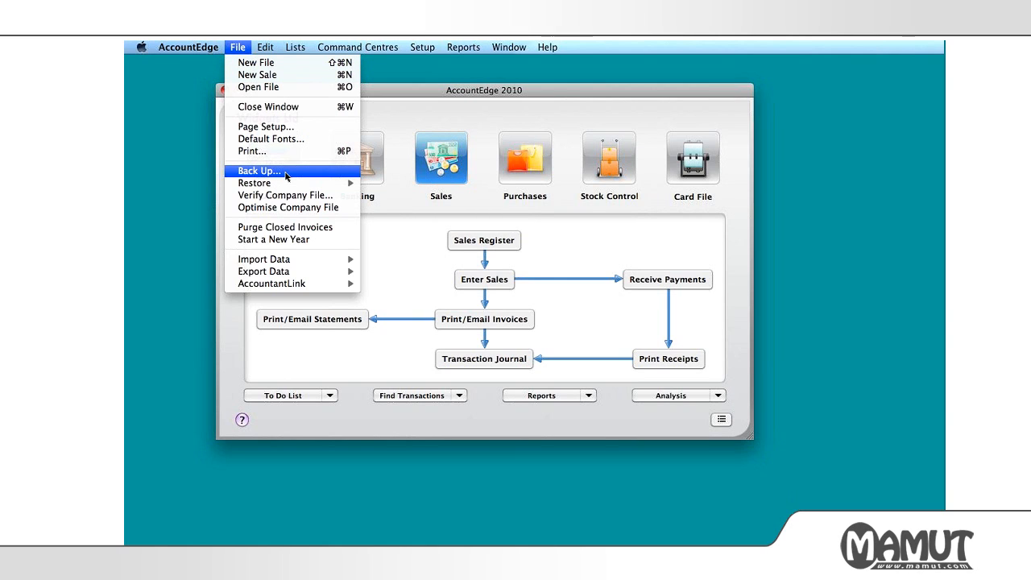
{"action": "mouse_move", "coordinate": [285, 186]}
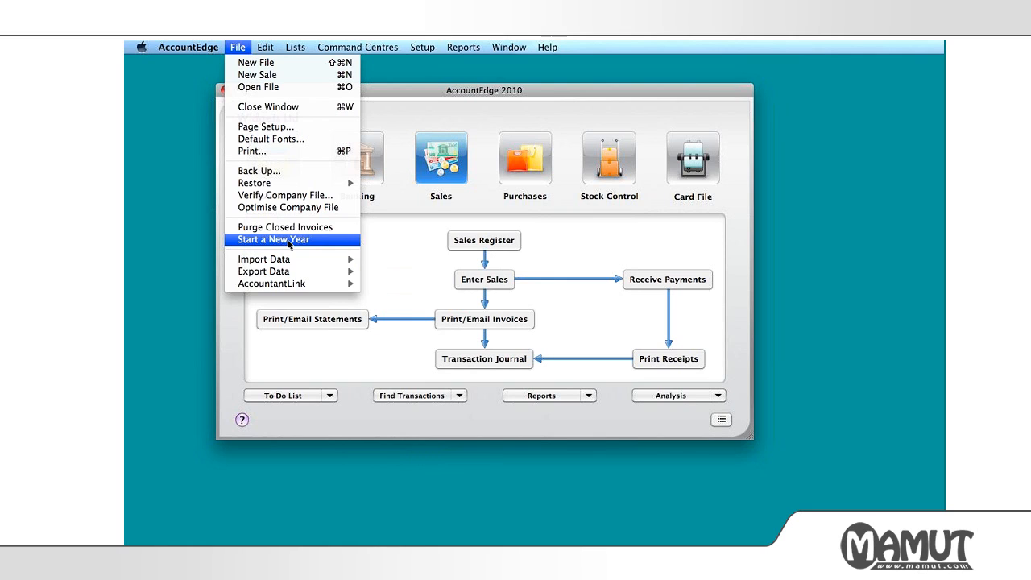
{"action": "mouse_move", "coordinate": [288, 259]}
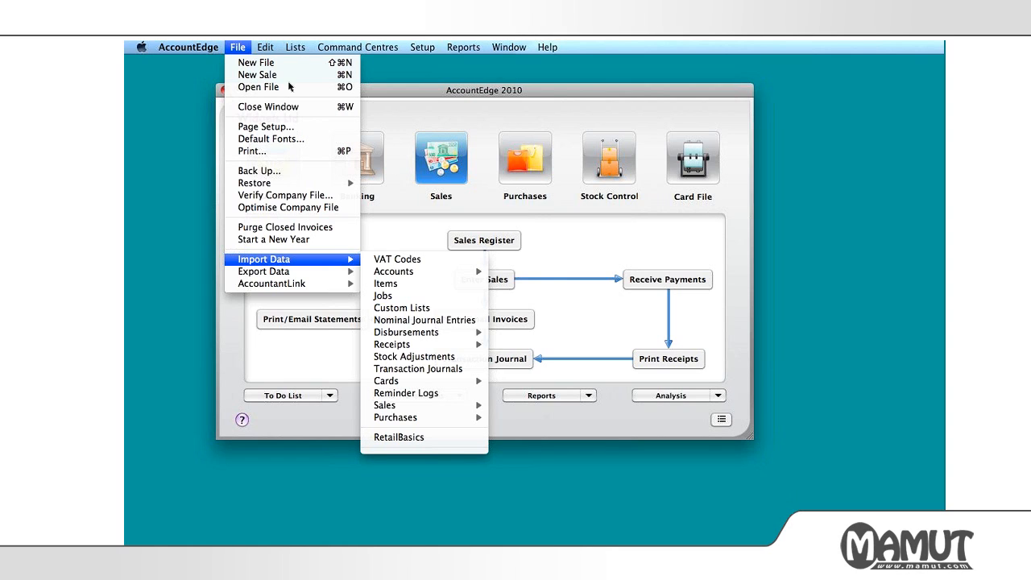
{"action": "mouse_move", "coordinate": [295, 49]}
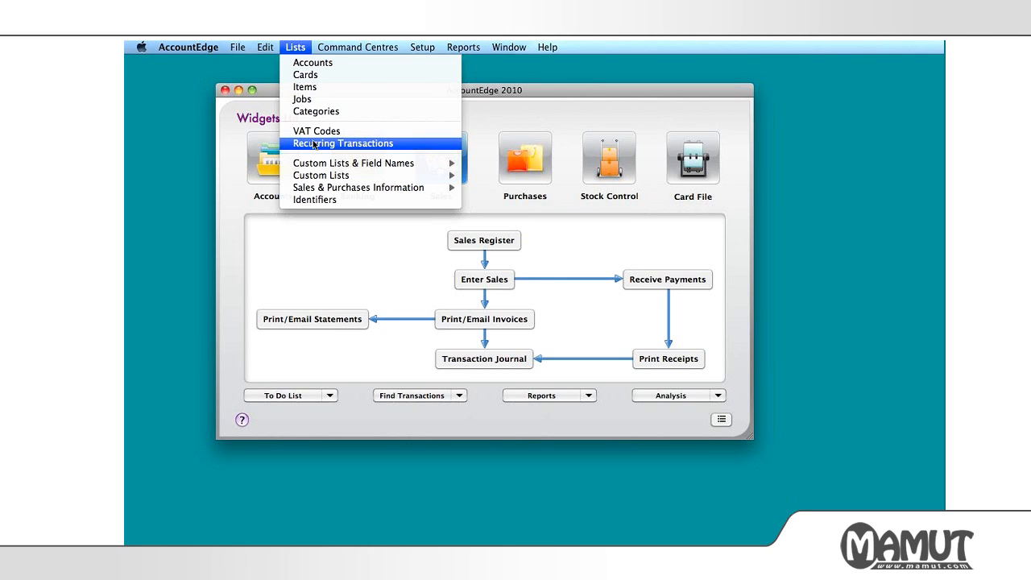
{"action": "left_click", "coordinate": [335, 50]}
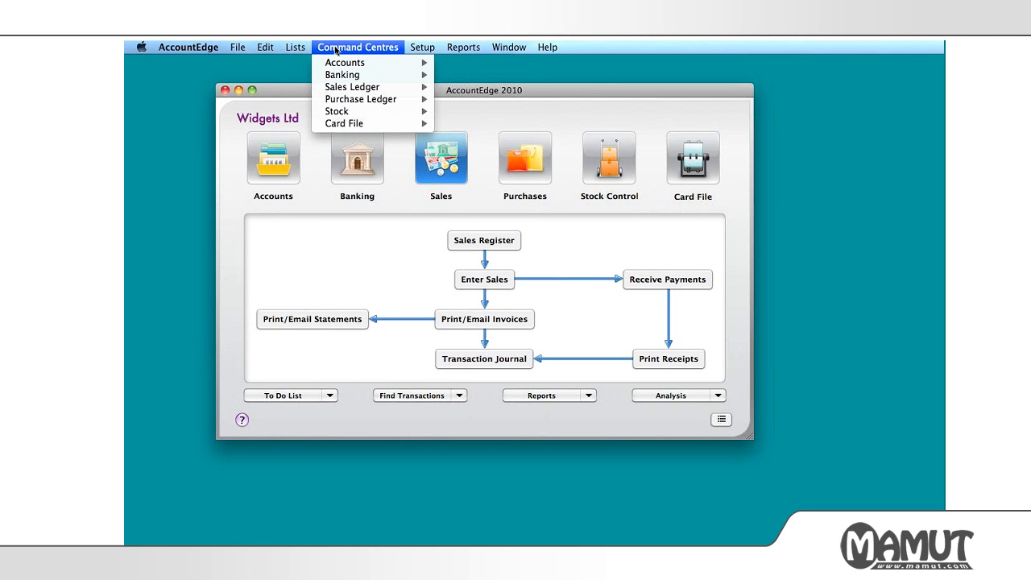
{"action": "mouse_move", "coordinate": [420, 48]}
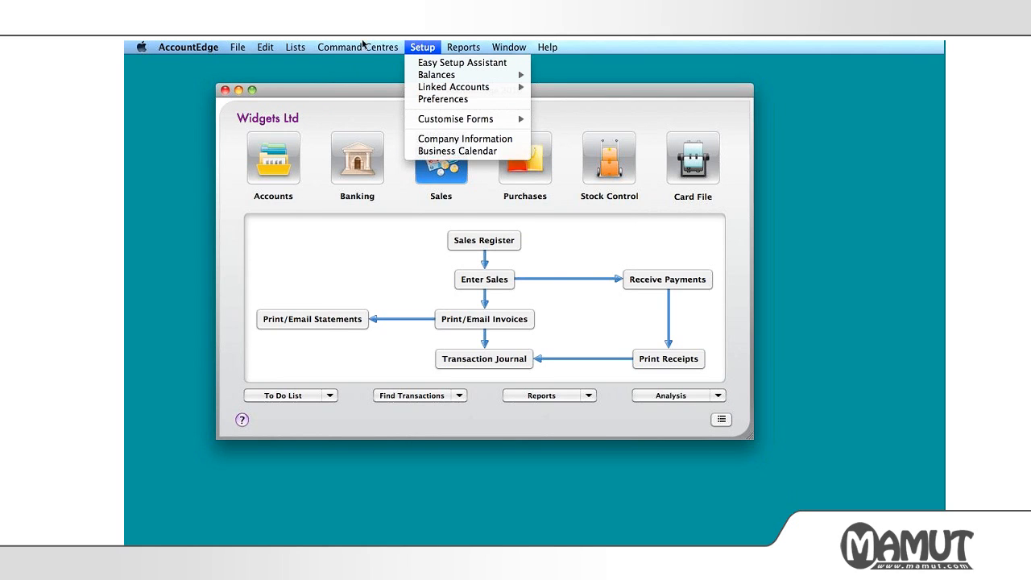
View the Cards list showing all cards and close it.
{"action": "mouse_move", "coordinate": [304, 48]}
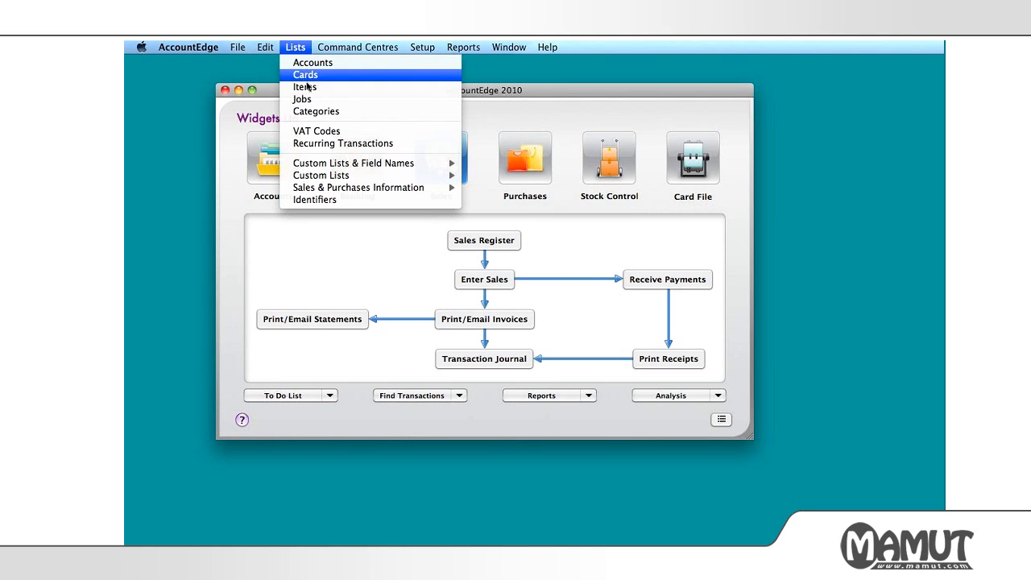
{"action": "left_click", "coordinate": [306, 76]}
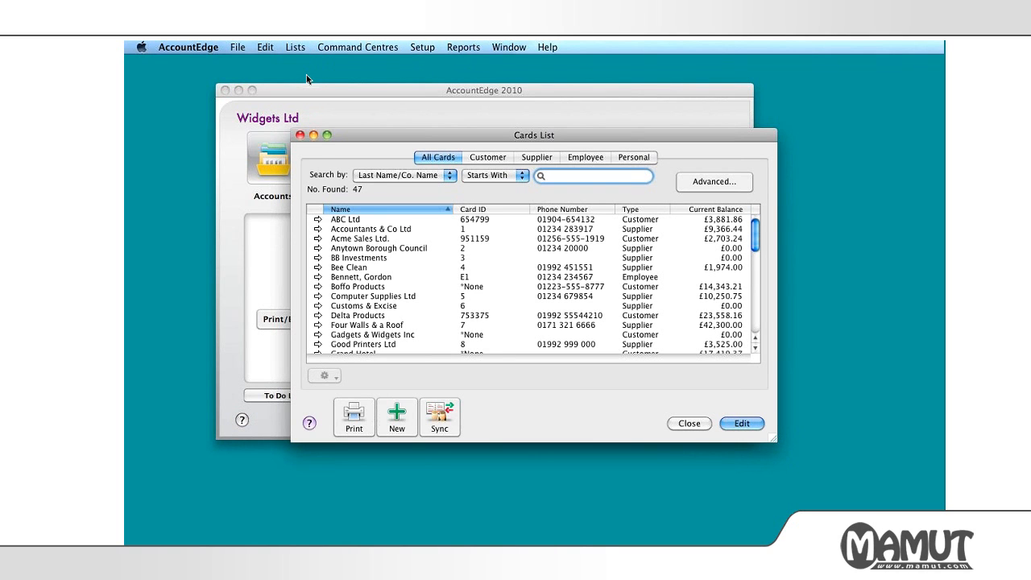
{"action": "left_click", "coordinate": [301, 135]}
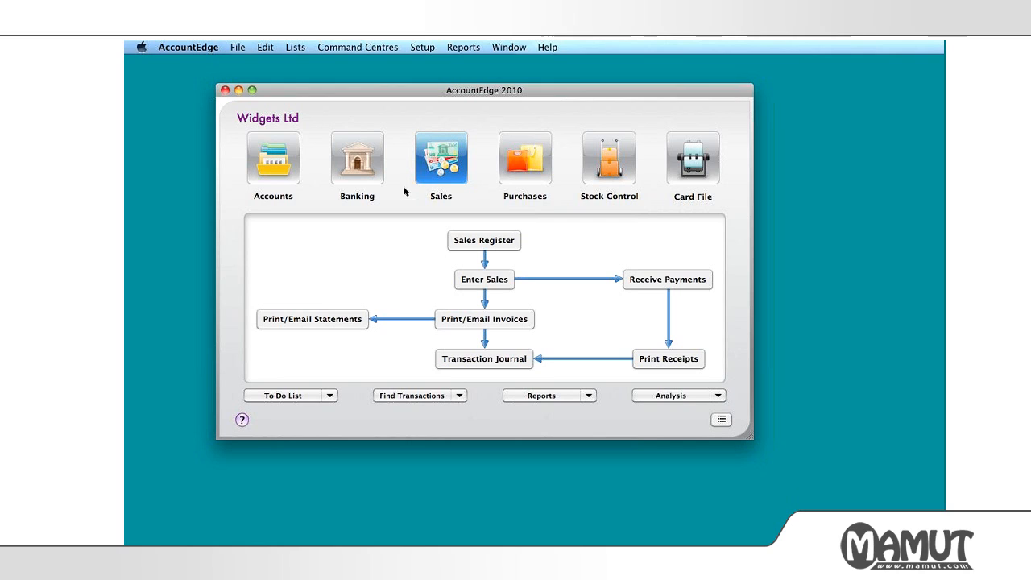
Examine the available list commands and the setup commands, including Easy Setup Assistant, Balances, Linked Accounts and Preferences.
{"action": "left_click", "coordinate": [299, 48]}
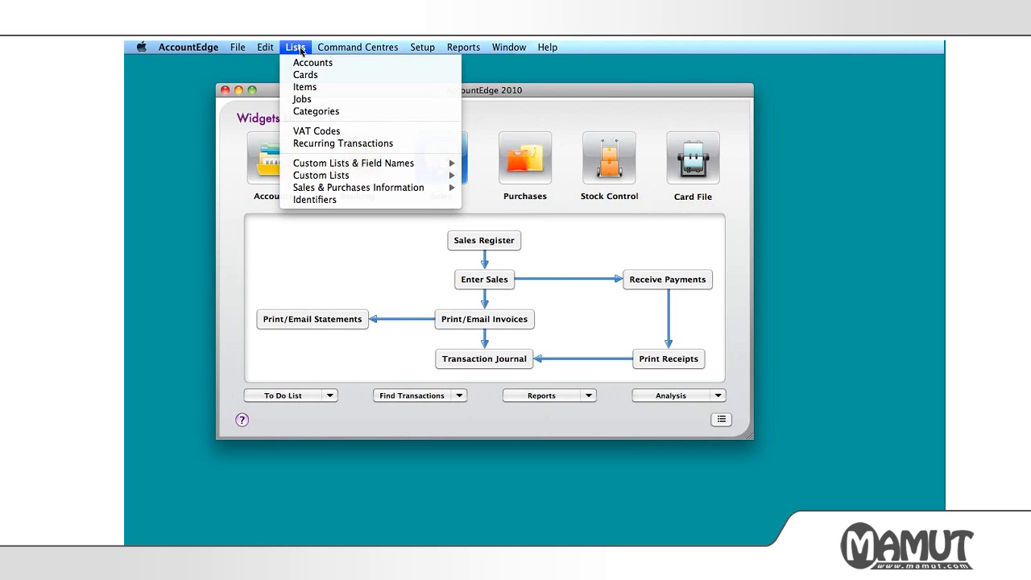
{"action": "left_click", "coordinate": [484, 105]}
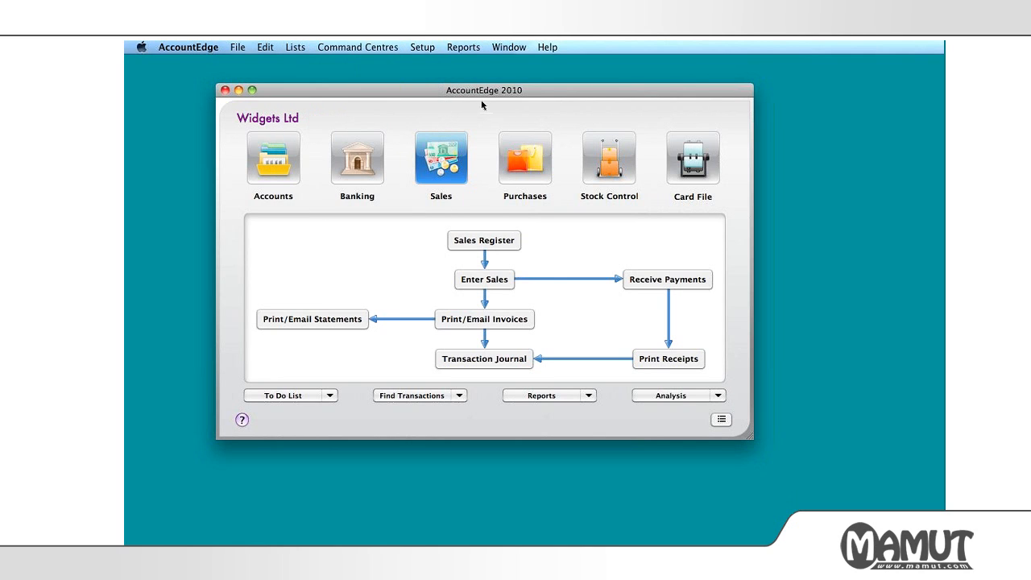
{"action": "left_click", "coordinate": [427, 56]}
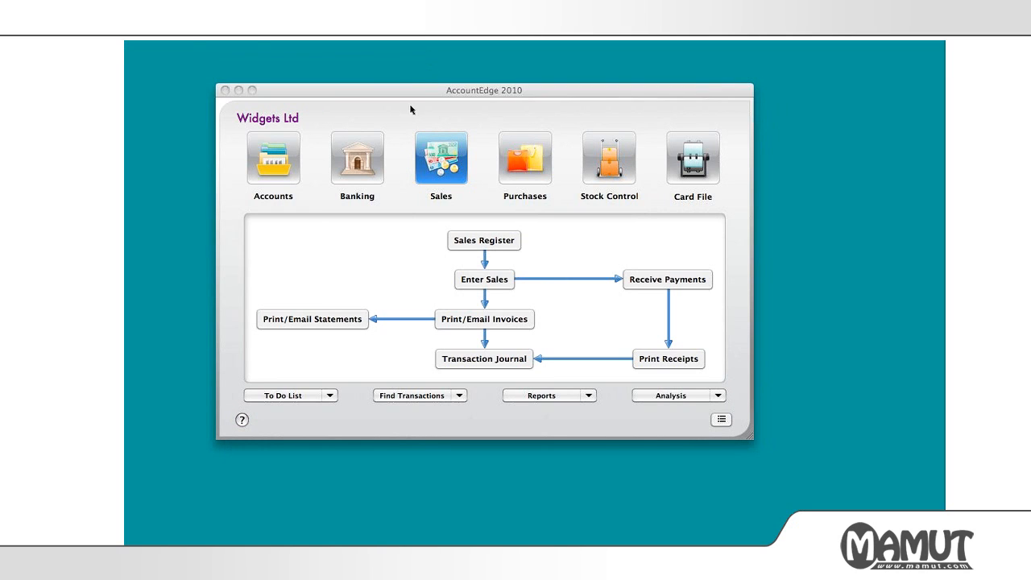
{"action": "left_click", "coordinate": [410, 106]}
{"action": "left_click", "coordinate": [422, 47]}
{"action": "mouse_move", "coordinate": [427, 78]}
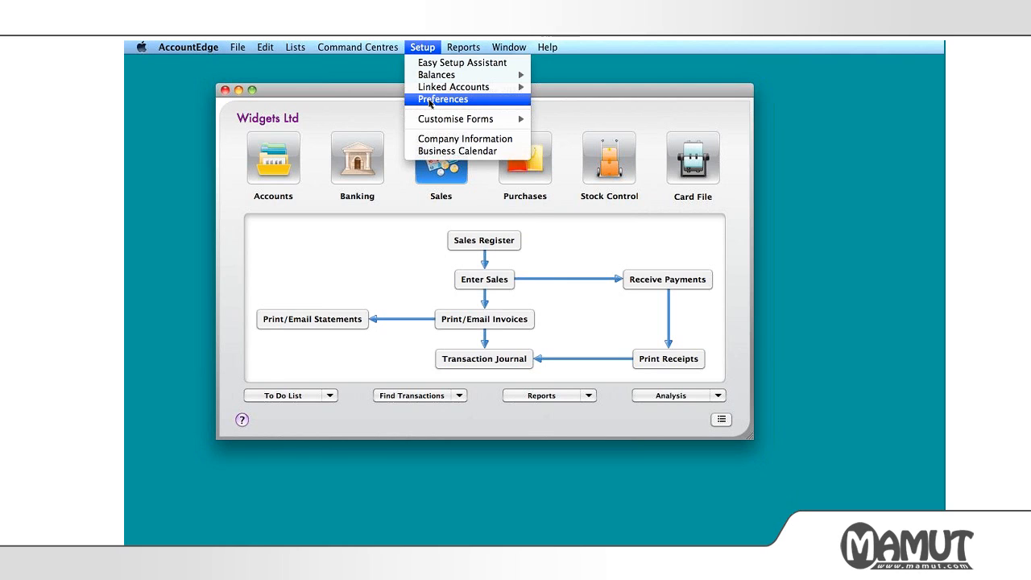
Examine the Index to Reports and Report Batches commands, and compare them with the report categories offered in the Sales command centre.
{"action": "mouse_move", "coordinate": [455, 49]}
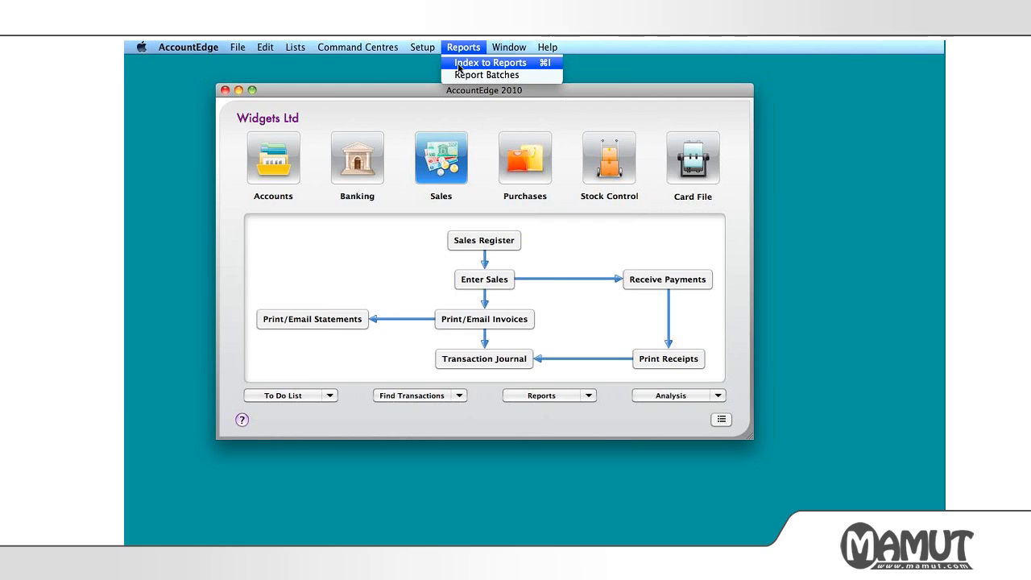
{"action": "left_click", "coordinate": [529, 404]}
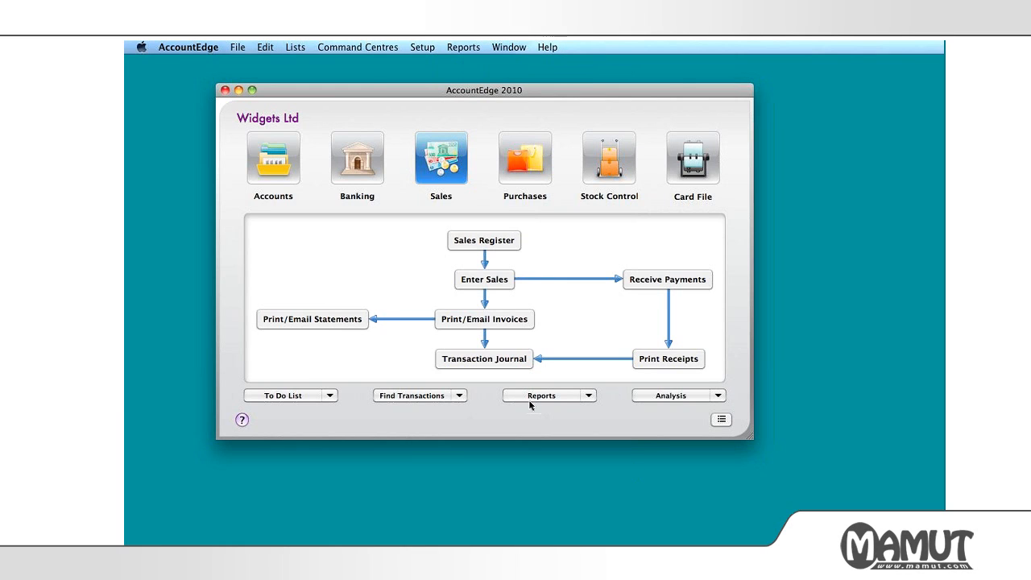
{"action": "left_click", "coordinate": [588, 396]}
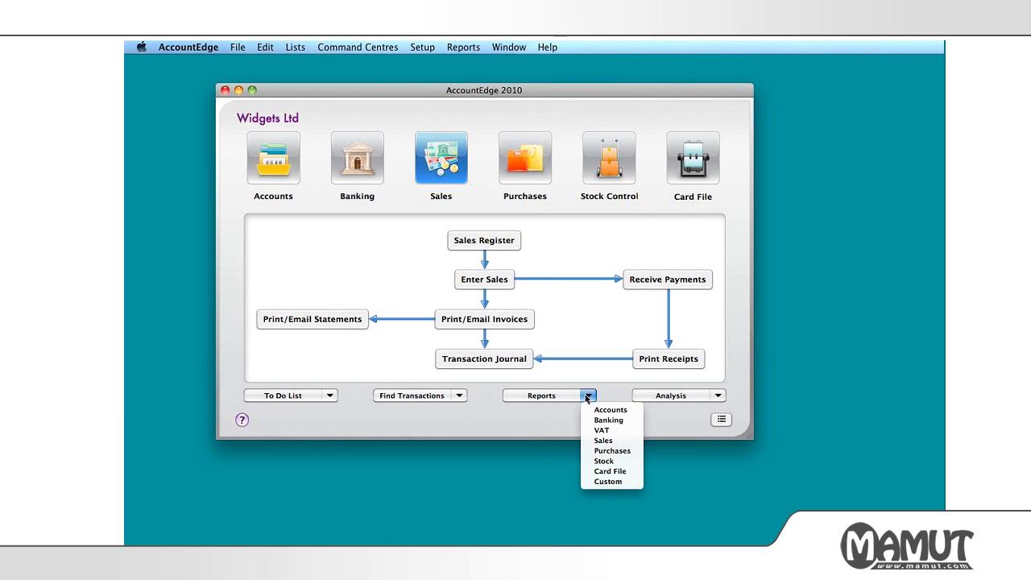
{"action": "left_click", "coordinate": [587, 396]}
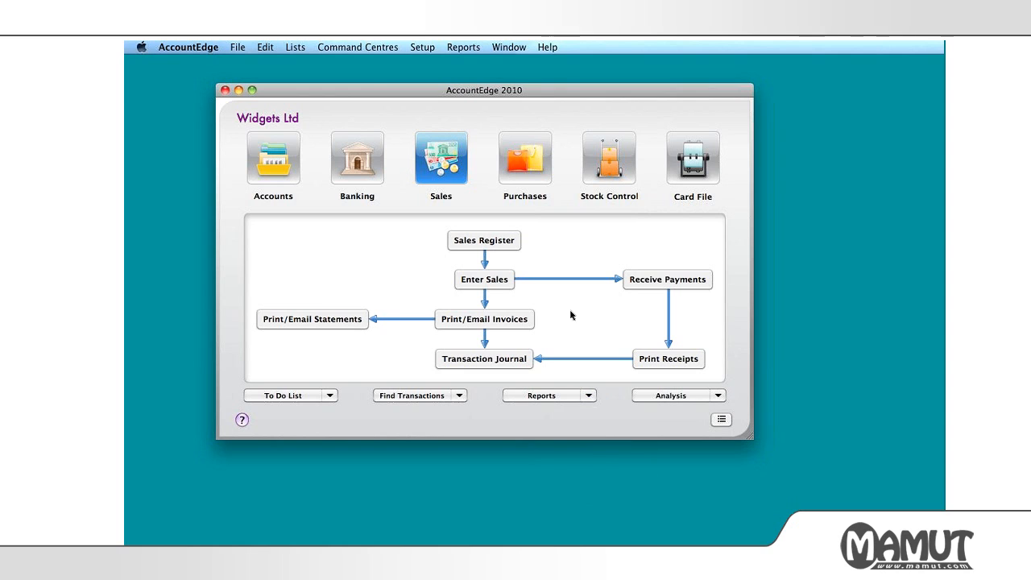
{"action": "left_click", "coordinate": [451, 49]}
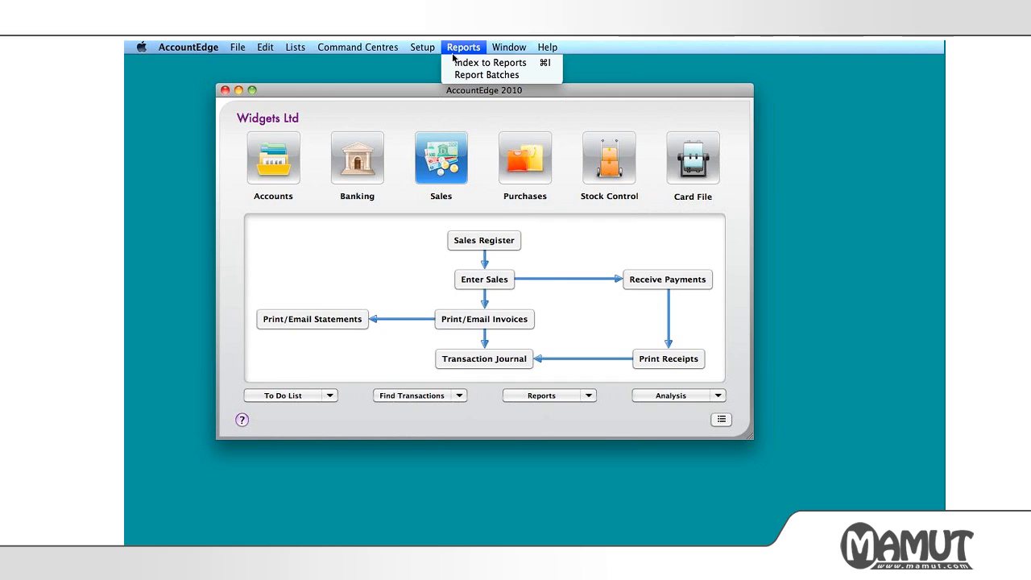
{"action": "left_click", "coordinate": [432, 97]}
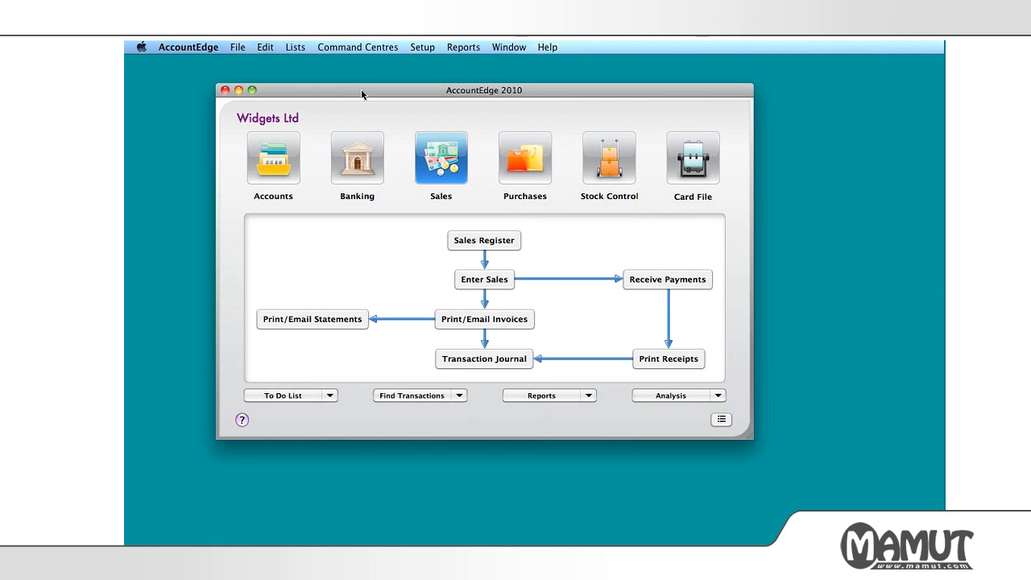
Start a new company file and enter IT Solutions Ltd as the company name in the assistant.
{"action": "left_click", "coordinate": [238, 48]}
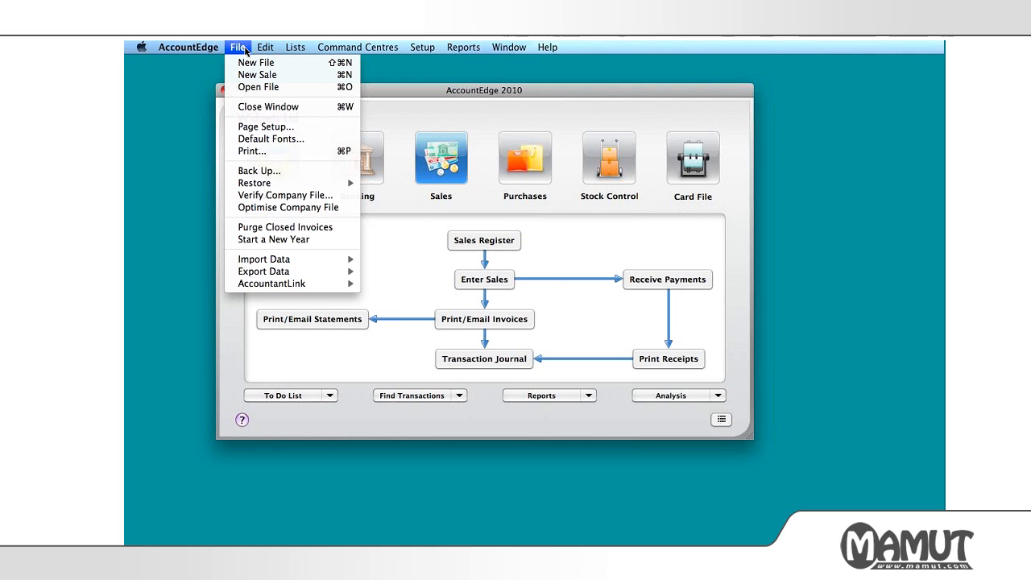
{"action": "left_click", "coordinate": [245, 62]}
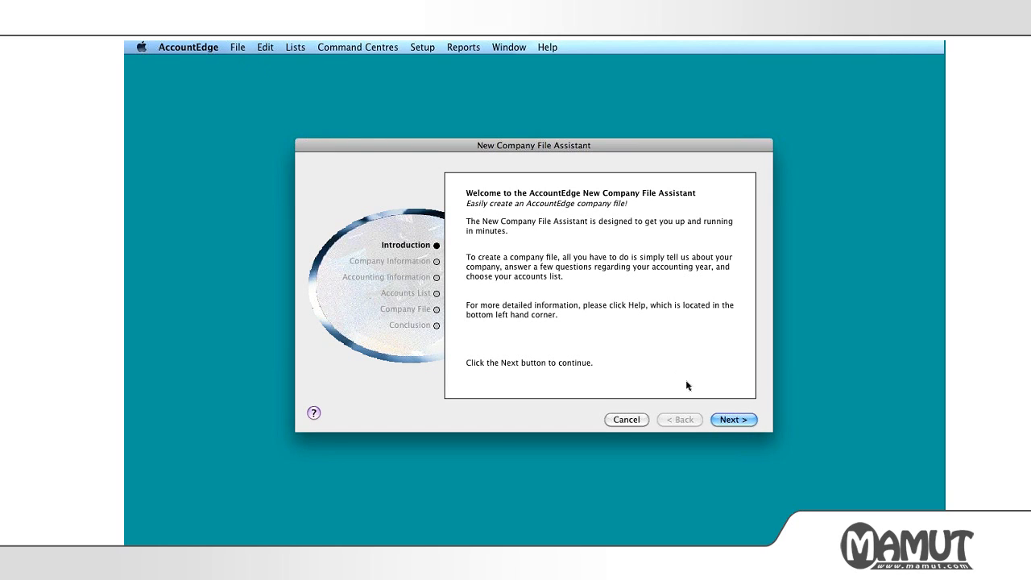
{"action": "left_click", "coordinate": [722, 419]}
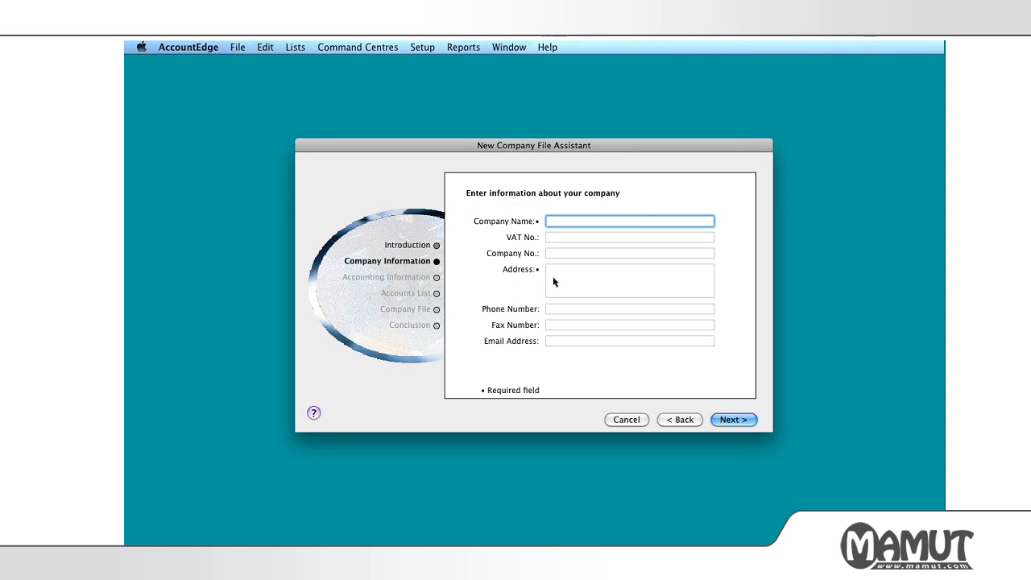
{"action": "type", "text": "IT"}
{"action": "type", "text": " Sou"}
{"action": "type", "text": "ution"}
{"action": "type", "text": "s"}
{"action": "type", "text": " Ltd"}
{"action": "key", "text": "Tab"}
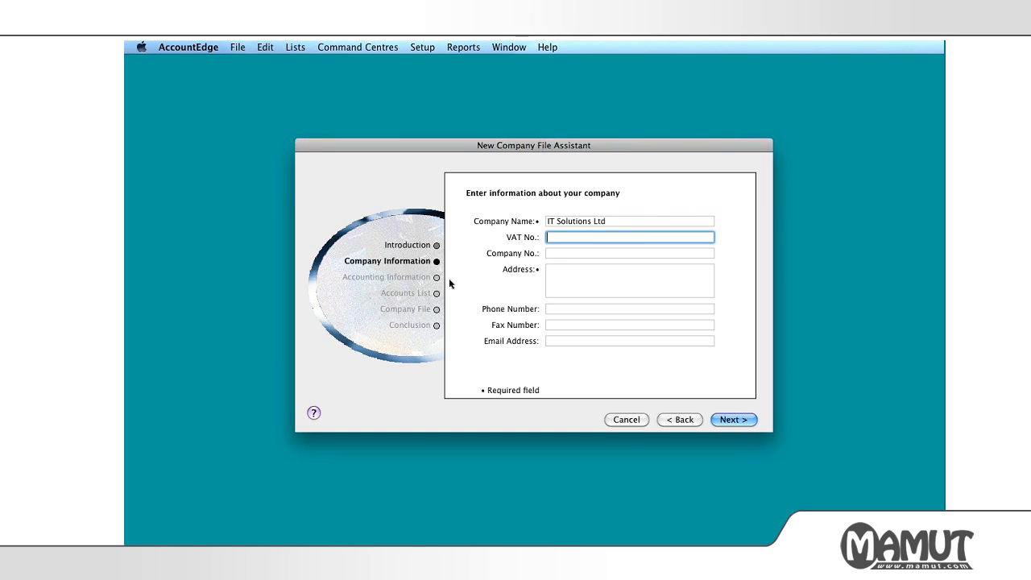
Skip the VAT and company numbers and enter the company's full address, including town, county and postcode.
{"action": "key", "text": "Tab"}
{"action": "key", "text": "Tab"}
{"action": "type", "text": "123 High R"}
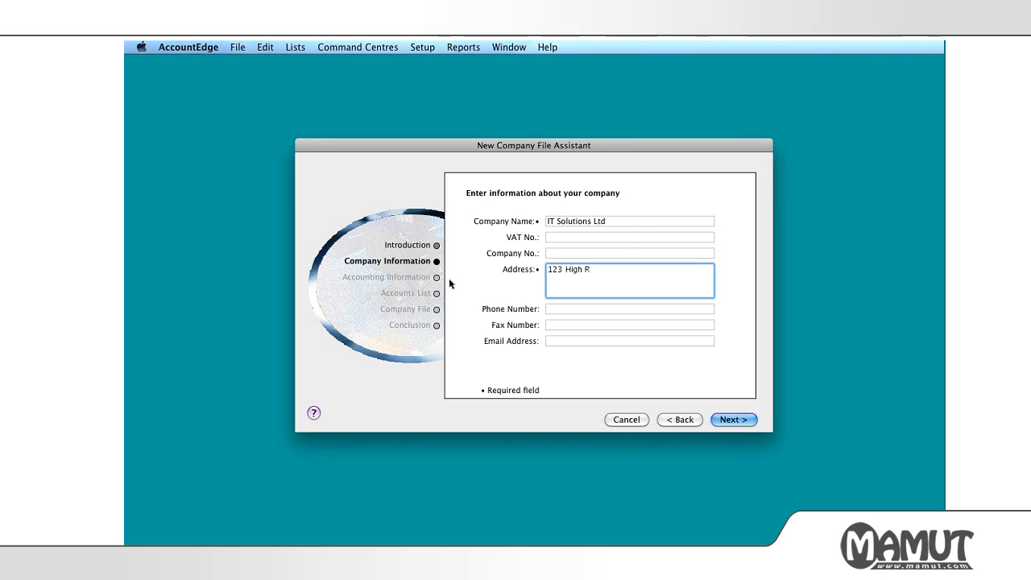
{"action": "type", "text": "oad"}
{"action": "key", "text": "Return"}
{"action": "type", "text": "Anytoe"}
{"action": "type", "text": "n"}
{"action": "key", "text": "Return"}
{"action": "type", "text": "Anycounty"}
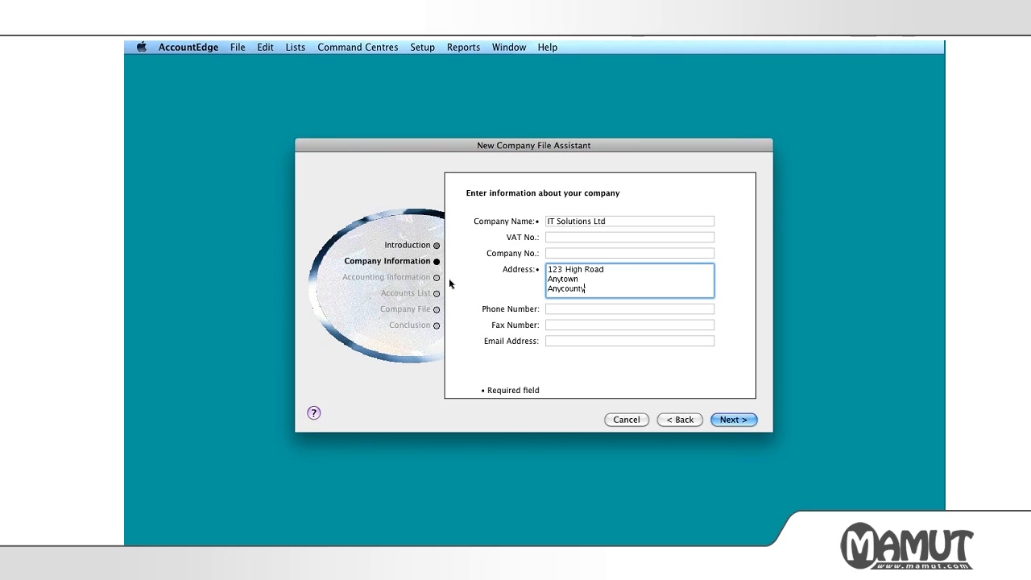
{"action": "key", "text": "Return"}
{"action": "type", "text": "AB1"}
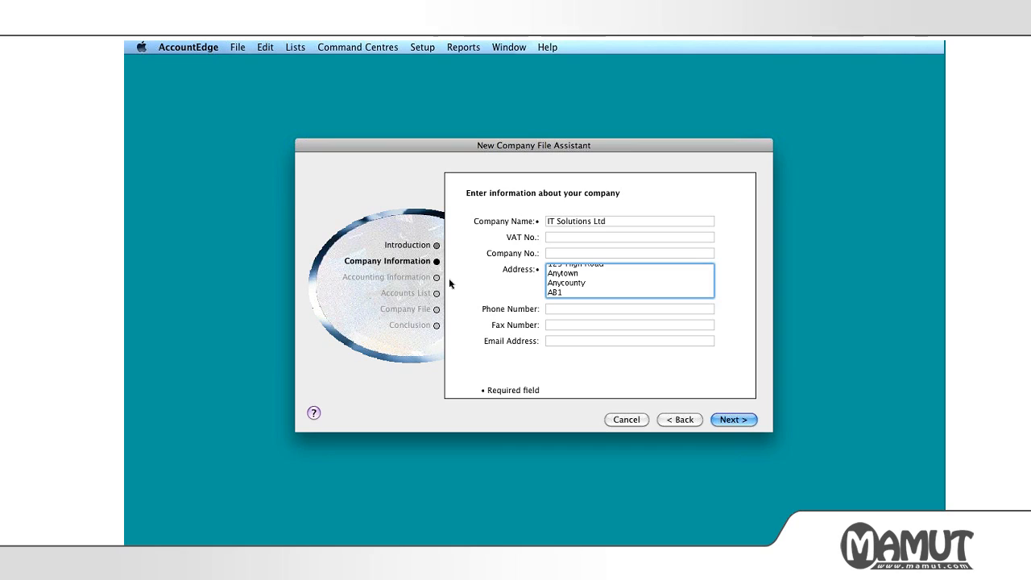
{"action": "type", "text": " 2DC"}
Enter the company's phone number, leave the fax and email fields blank, and proceed to the accounting information.
{"action": "key", "text": "Tab"}
{"action": "type", "text": "1"}
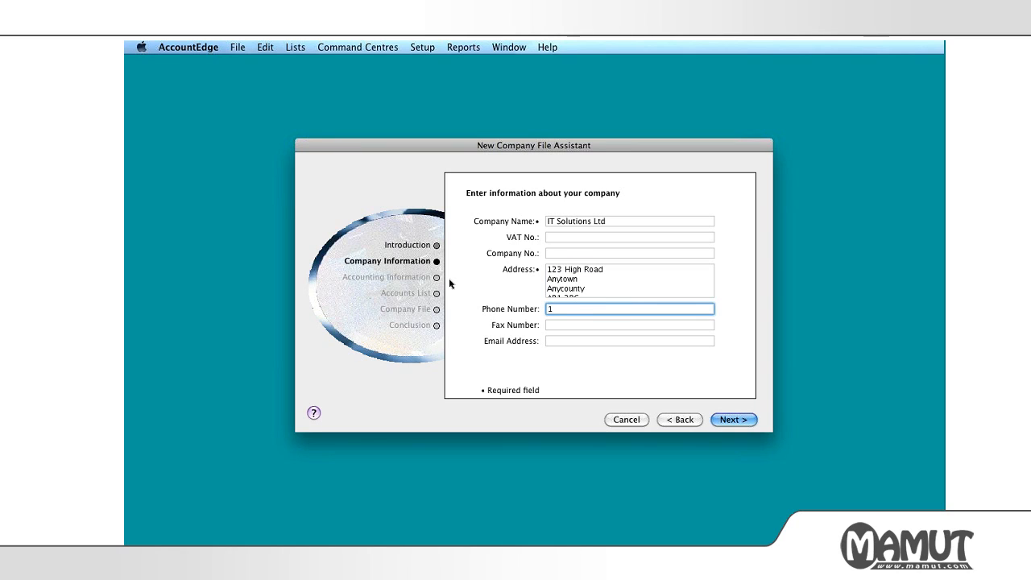
{"action": "type", "text": "234567890"}
{"action": "key", "text": "Tab"}
{"action": "key", "text": "Tab"}
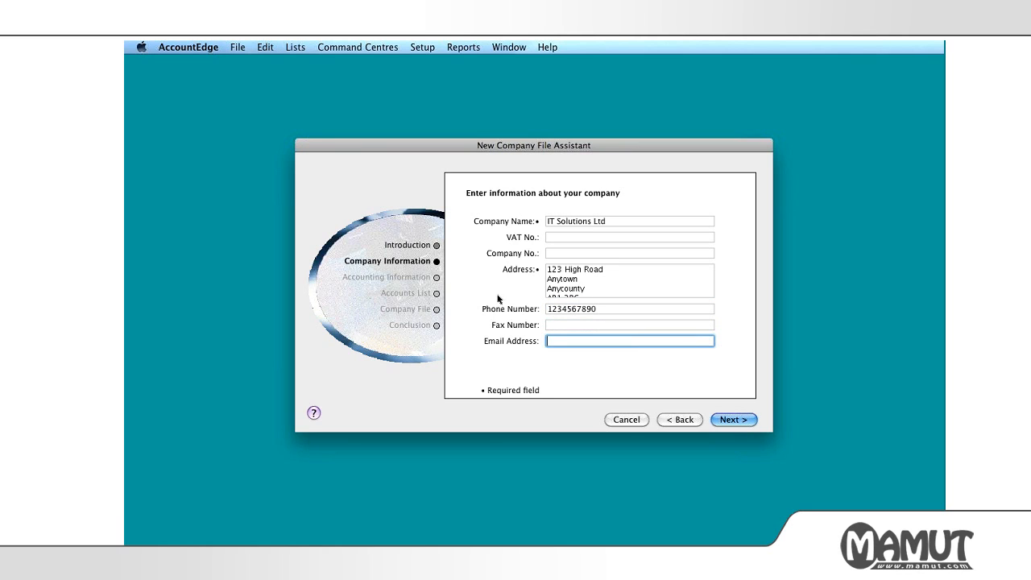
{"action": "left_click", "coordinate": [732, 420]}
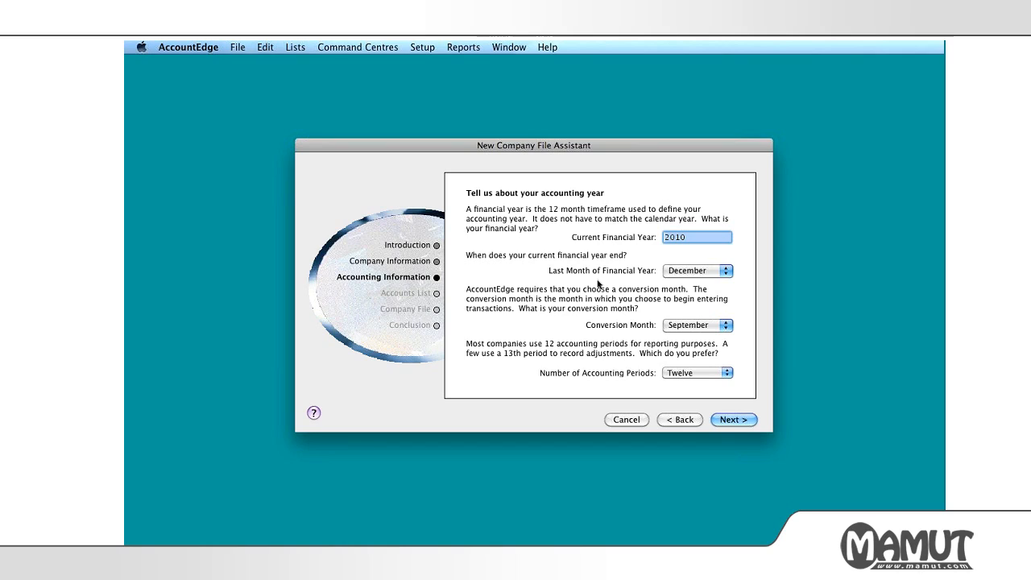
Set the financial year to 2011 ending in July, with August as conversion month and twelve accounting periods, and confirm the accounting information.
{"action": "type", "text": "2011"}
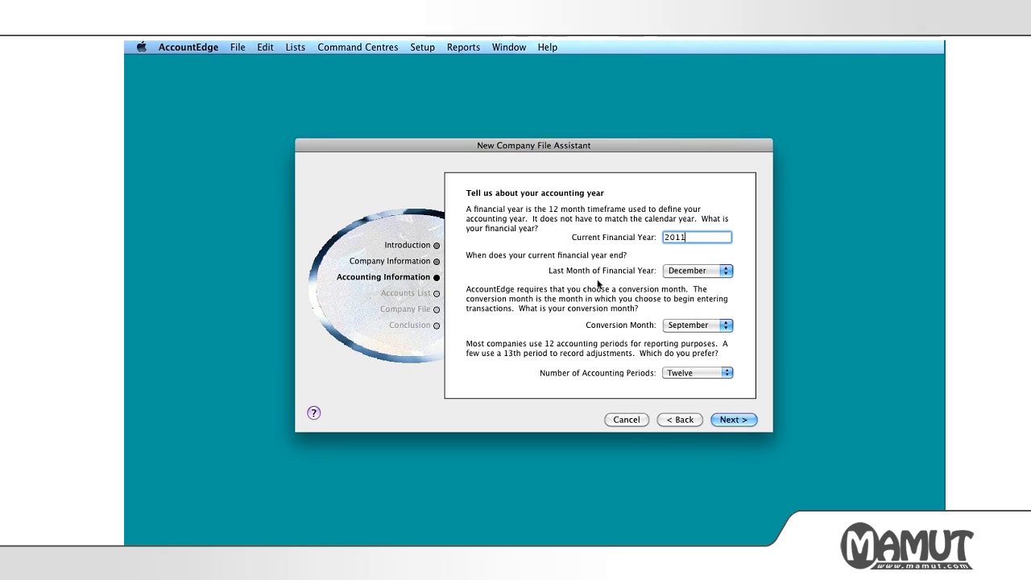
{"action": "left_click", "coordinate": [693, 273]}
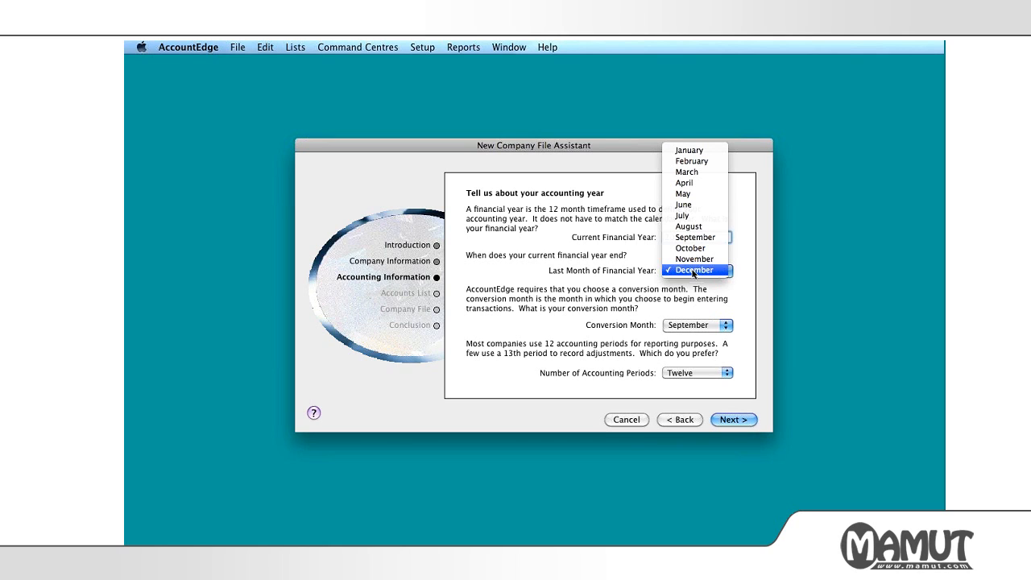
{"action": "left_click", "coordinate": [691, 216]}
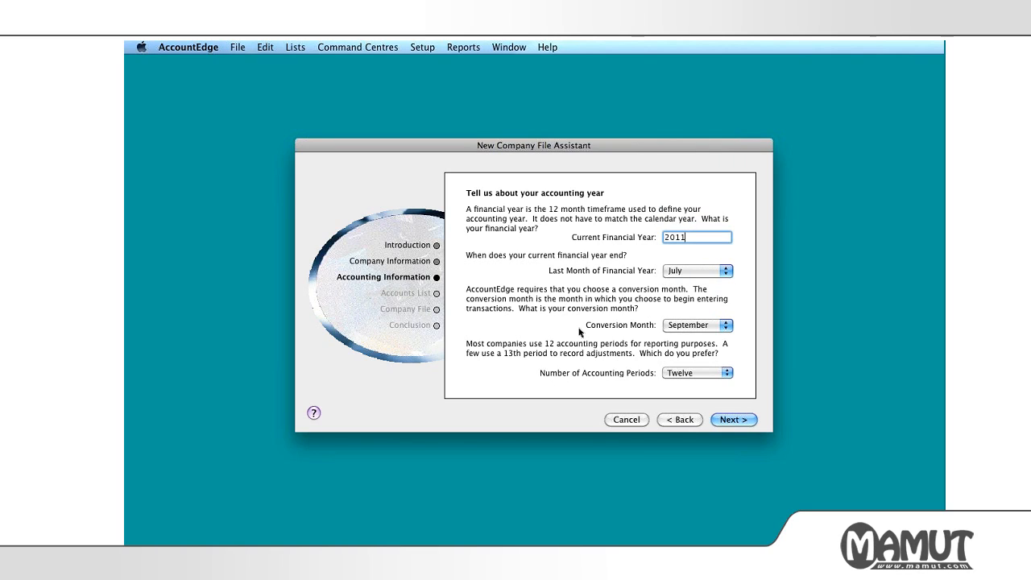
{"action": "left_click", "coordinate": [673, 328]}
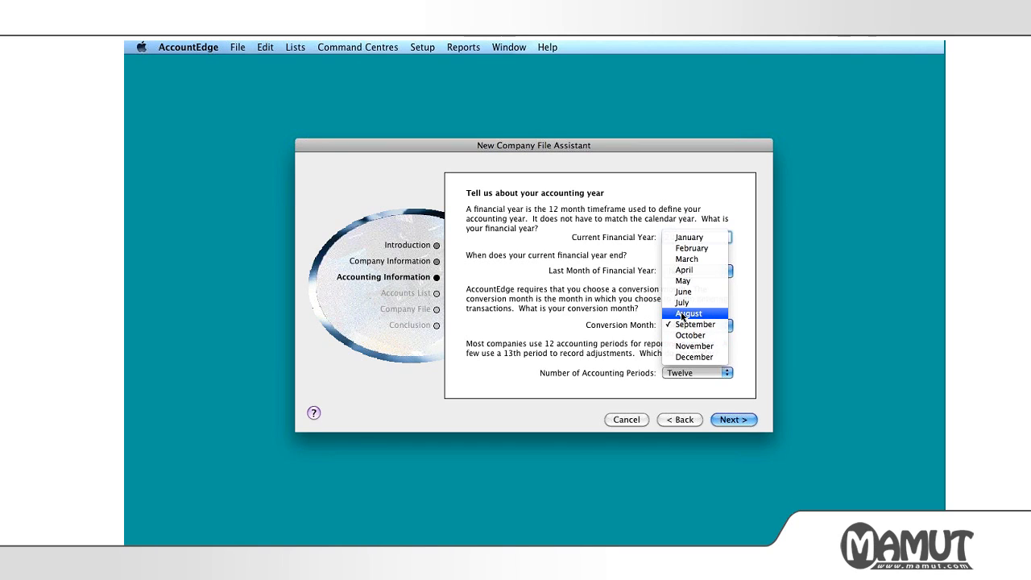
{"action": "left_click", "coordinate": [682, 314]}
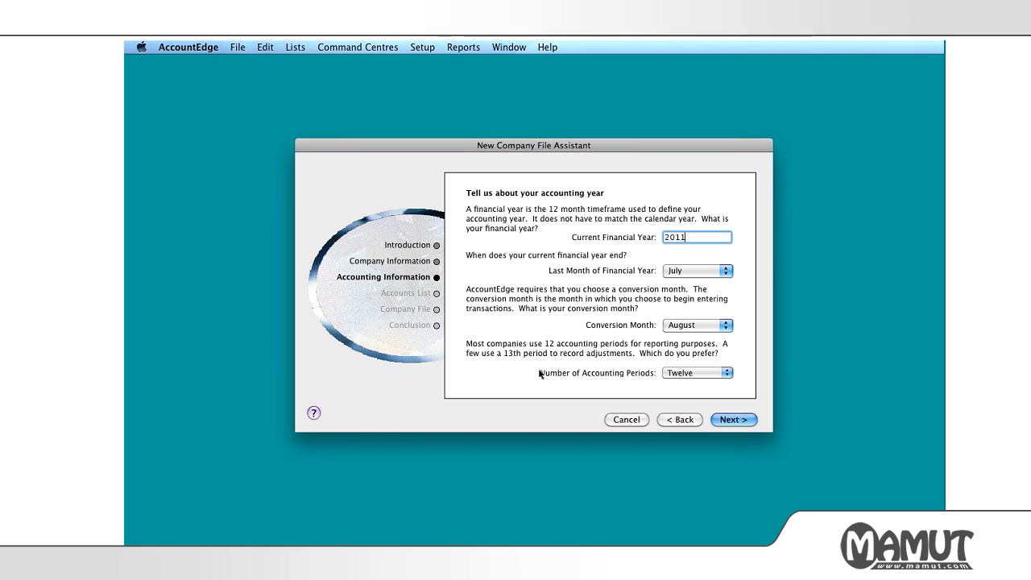
{"action": "left_click", "coordinate": [728, 373]}
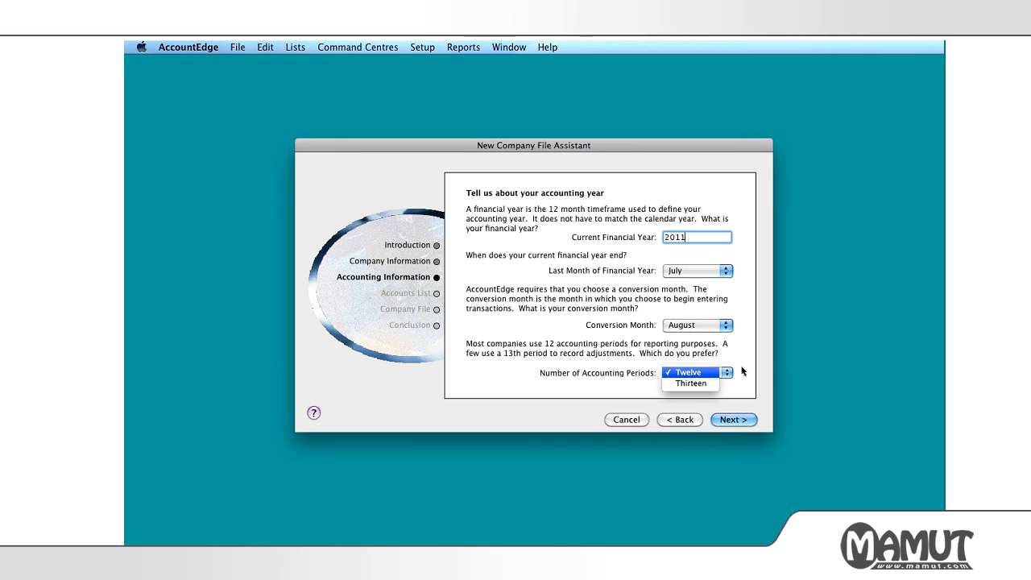
{"action": "left_click", "coordinate": [741, 371]}
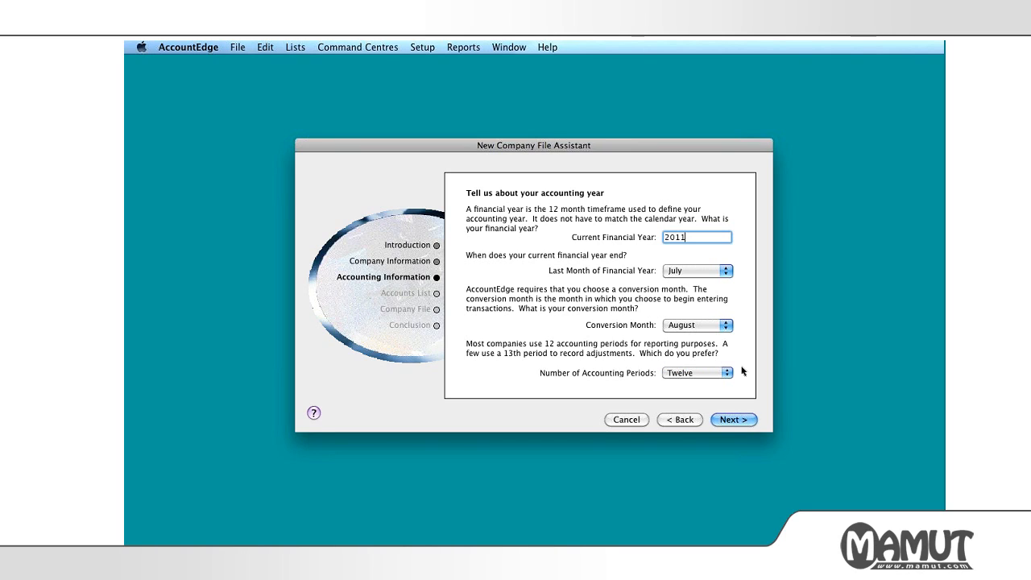
{"action": "left_click", "coordinate": [729, 421]}
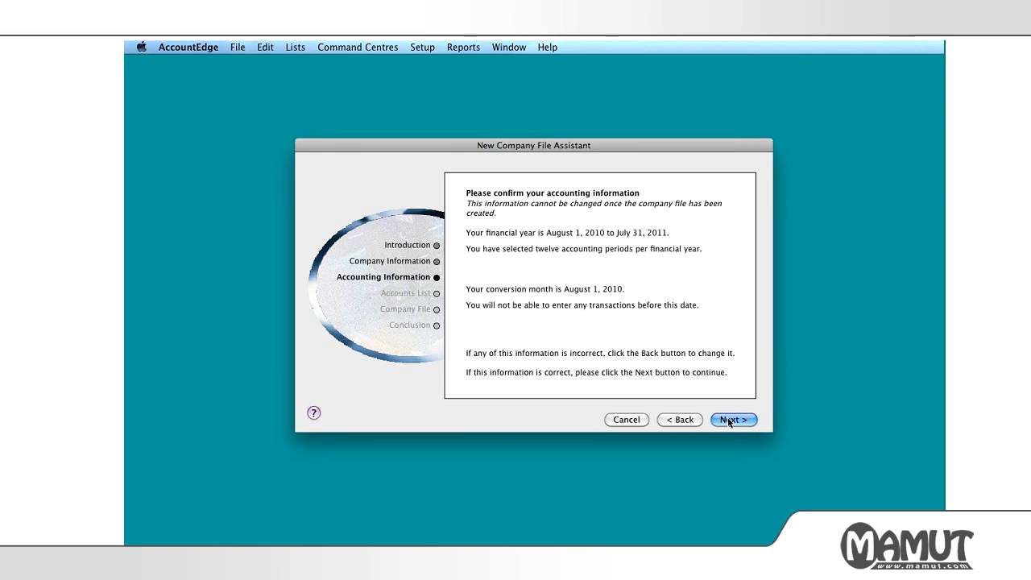
{"action": "left_click", "coordinate": [729, 419]}
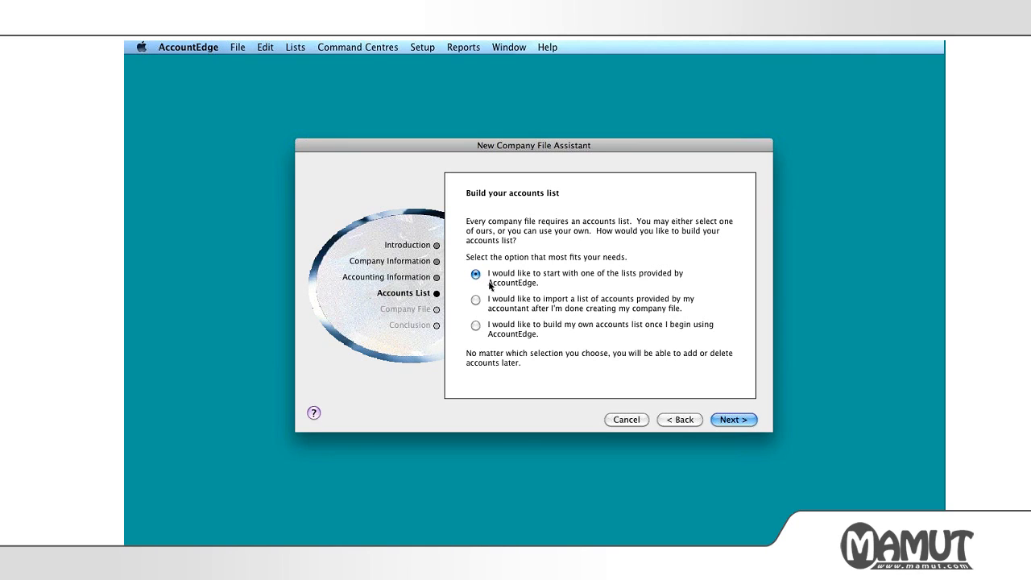
Use an accounts list provided by AccountEdge, keeping the Service industry classification and choosing Consulting Firm as the type of business.
{"action": "left_click", "coordinate": [733, 420]}
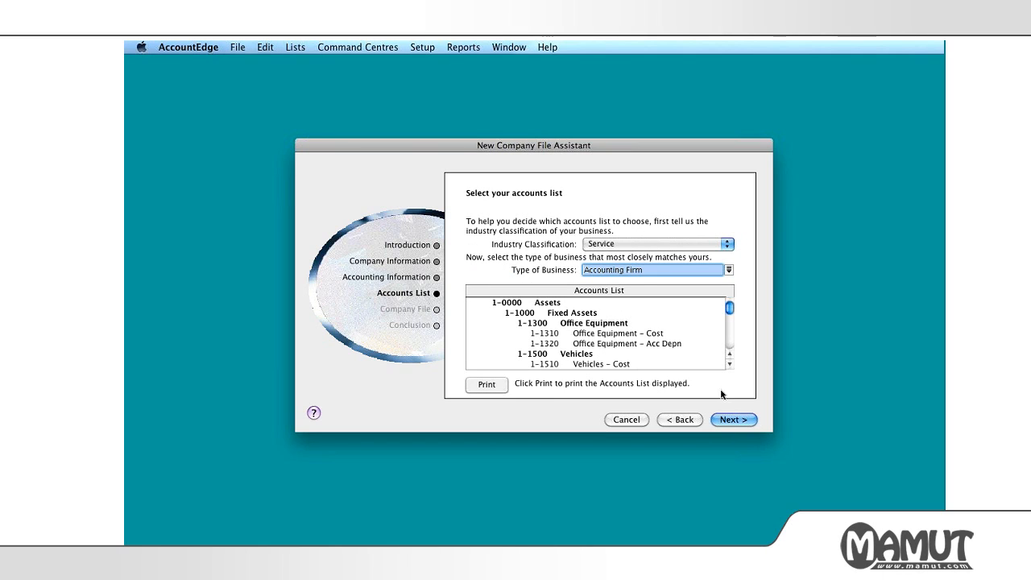
{"action": "left_click", "coordinate": [729, 245]}
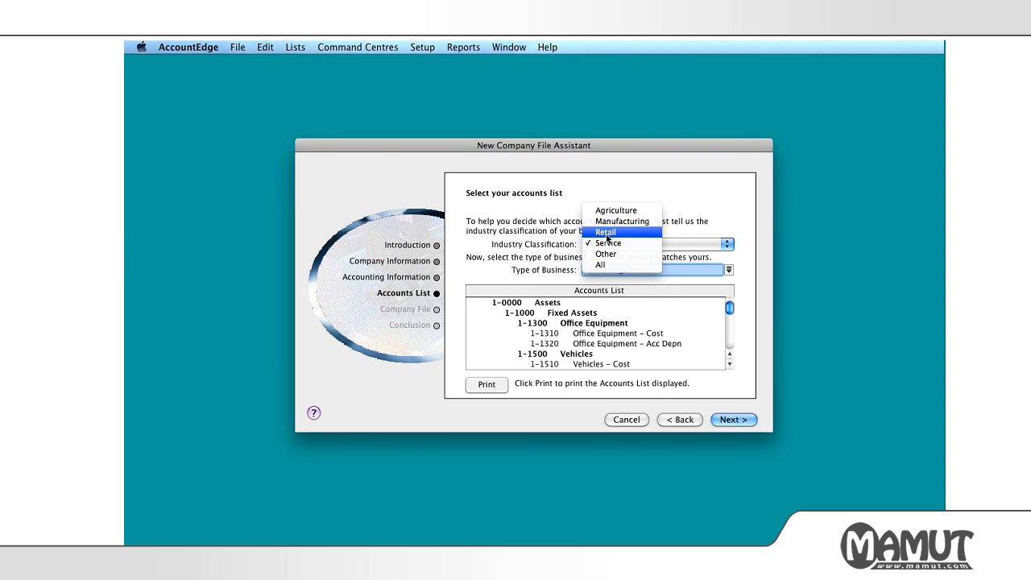
{"action": "left_click", "coordinate": [703, 232]}
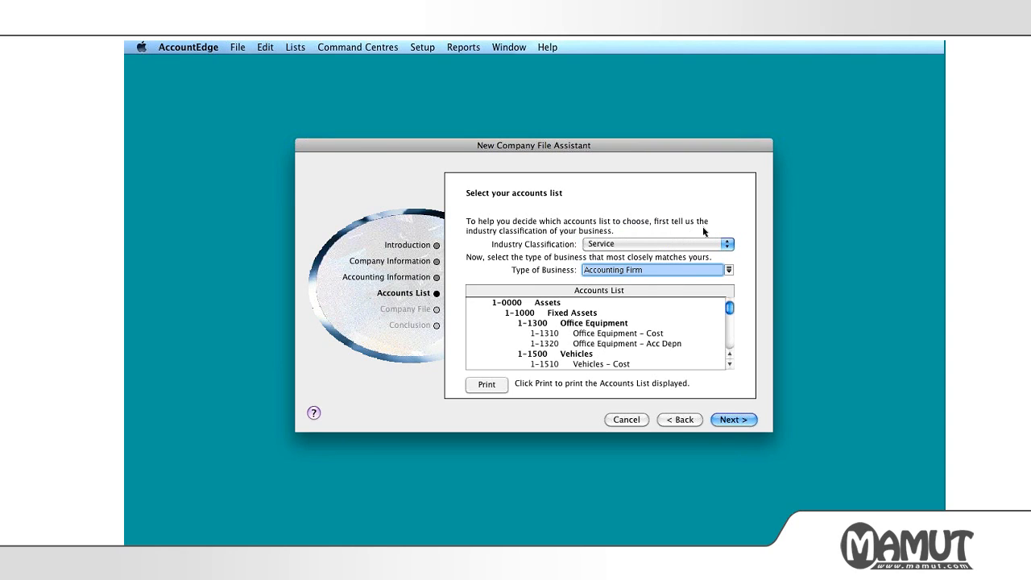
{"action": "left_click", "coordinate": [727, 270]}
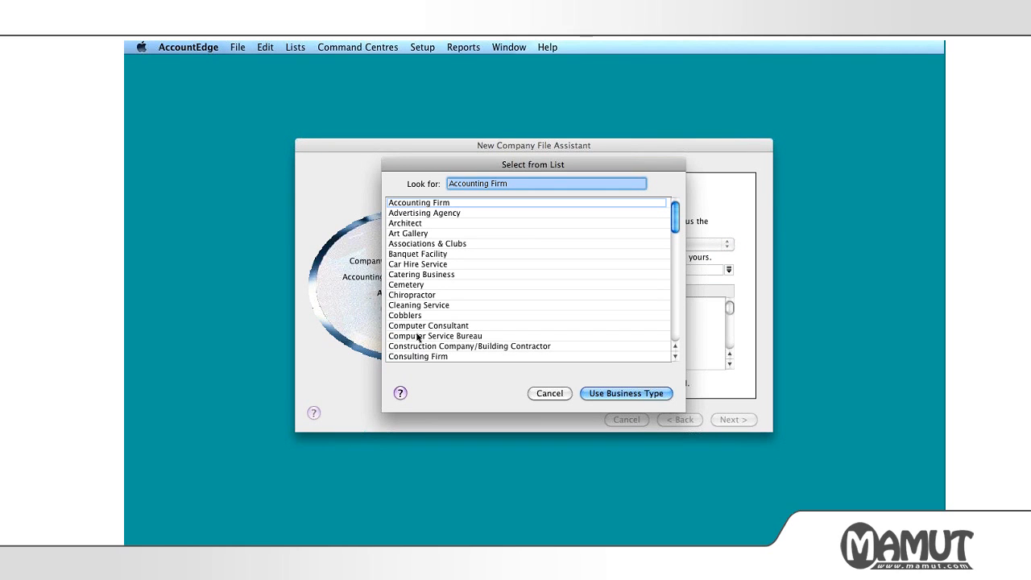
{"action": "left_click", "coordinate": [419, 356]}
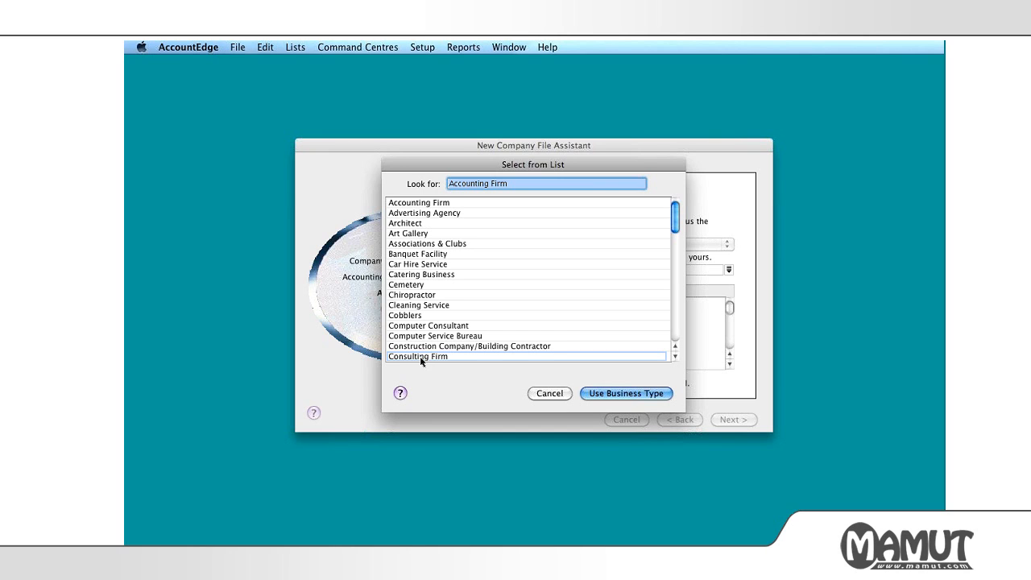
{"action": "left_click", "coordinate": [590, 394]}
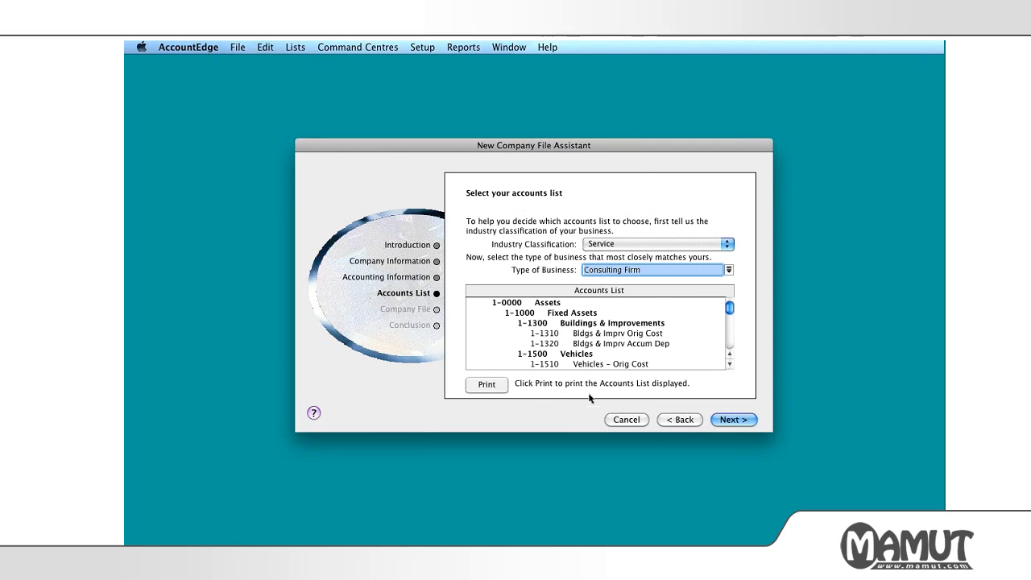
Look through the Consulting Firm accounts list, accept it and create the company file IT Solutions Ltd.myo in the Documents folder.
{"action": "left_click", "coordinate": [729, 364]}
{"action": "left_click", "coordinate": [729, 364]}
{"action": "left_click_drag", "start_coordinate": [729, 365], "coordinate": [729, 364]}
{"action": "left_click_drag", "start_coordinate": [730, 314], "coordinate": [733, 309]}
{"action": "left_click", "coordinate": [729, 419]}
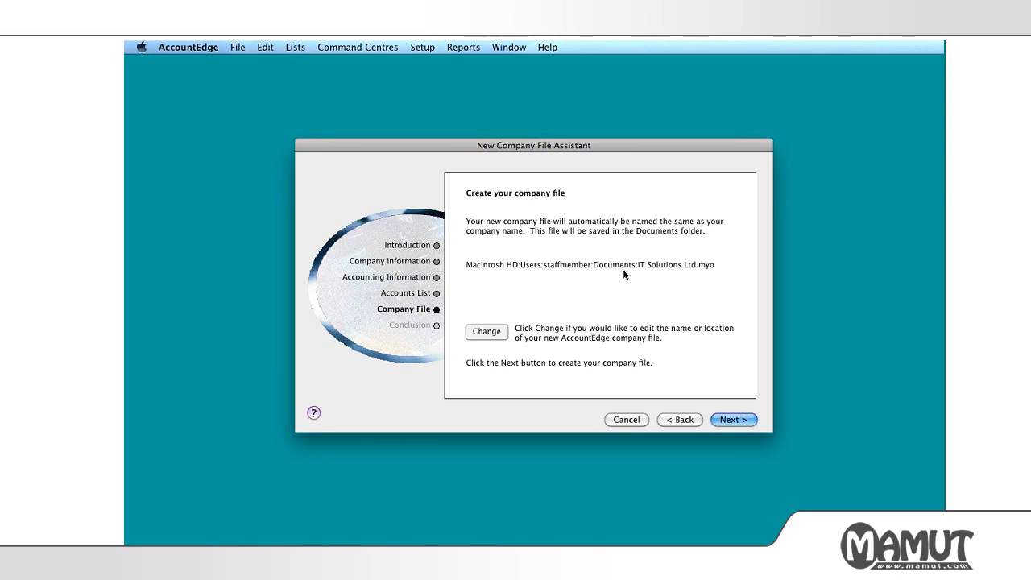
{"action": "left_click", "coordinate": [723, 418]}
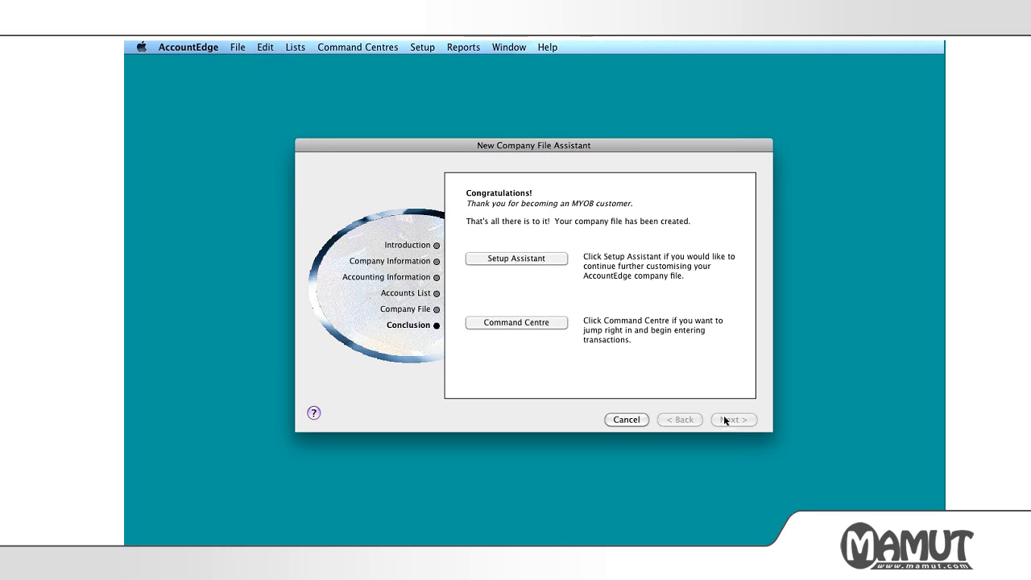
Start the Customise section of the Setup Assistant and keep both Easy-Fill and Expandable Data Entry Fields enabled.
{"action": "left_click", "coordinate": [501, 259]}
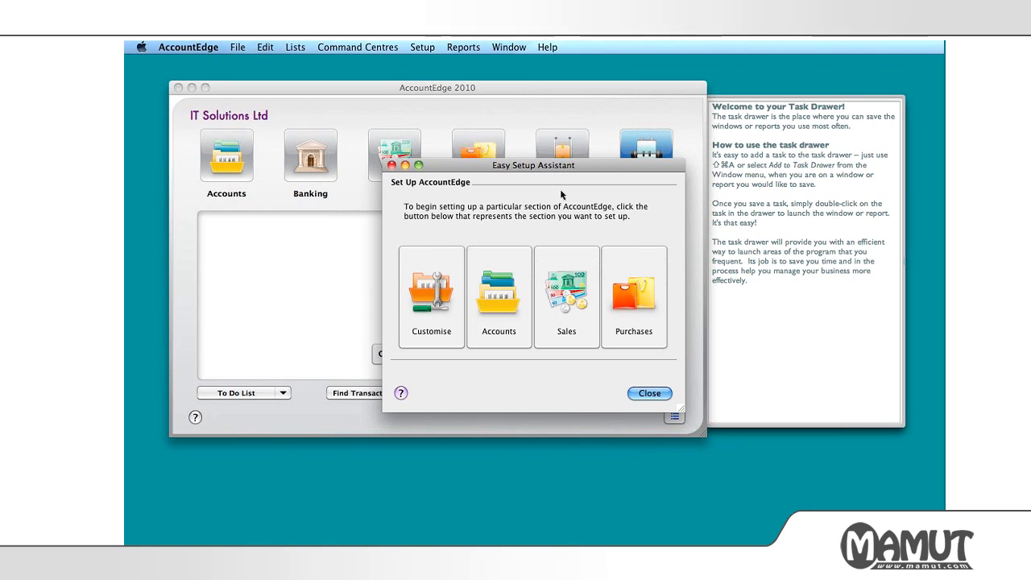
{"action": "left_click", "coordinate": [424, 333]}
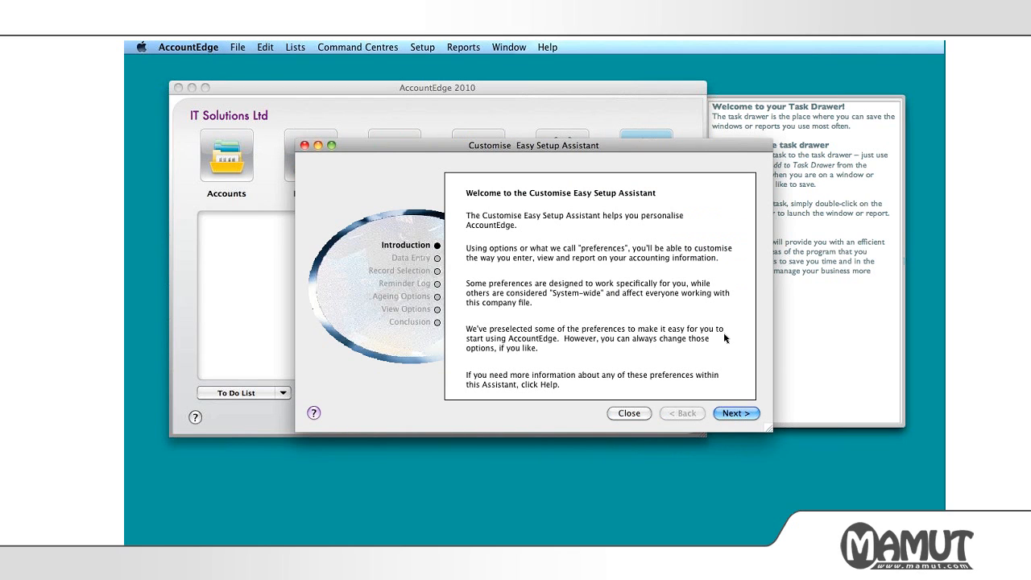
{"action": "left_click", "coordinate": [729, 415]}
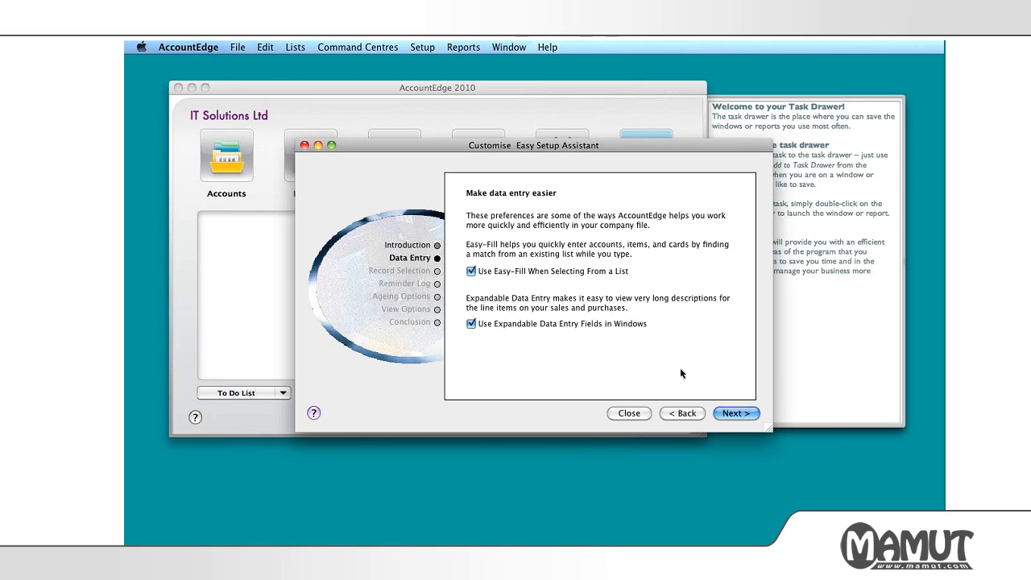
{"action": "left_click", "coordinate": [747, 416]}
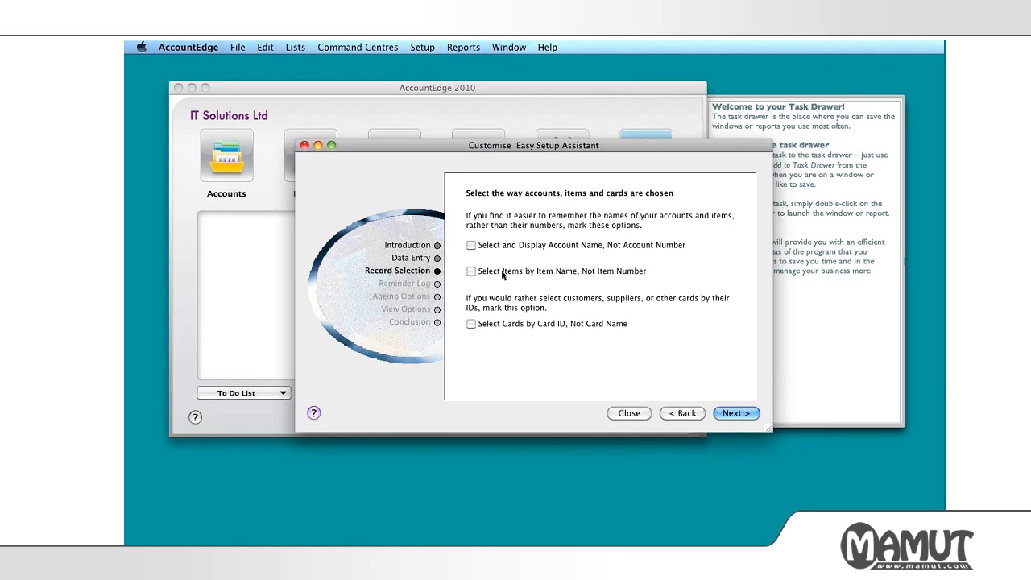
Leave the name and card ID selection options unmarked and proceed without enabling any reminder log entries.
{"action": "left_click", "coordinate": [507, 249]}
{"action": "left_click", "coordinate": [507, 248]}
{"action": "left_click", "coordinate": [723, 412]}
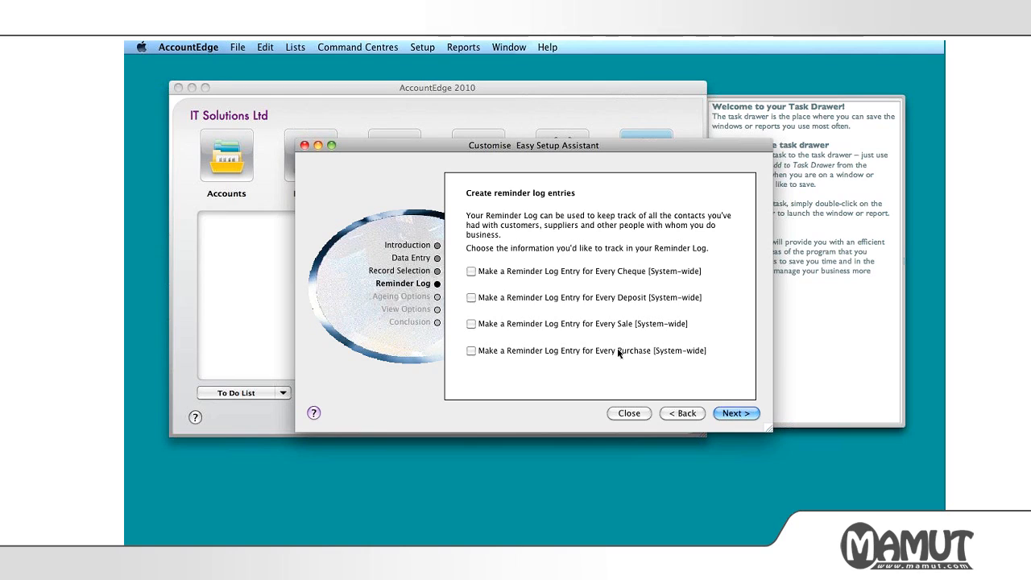
{"action": "left_click", "coordinate": [727, 413]}
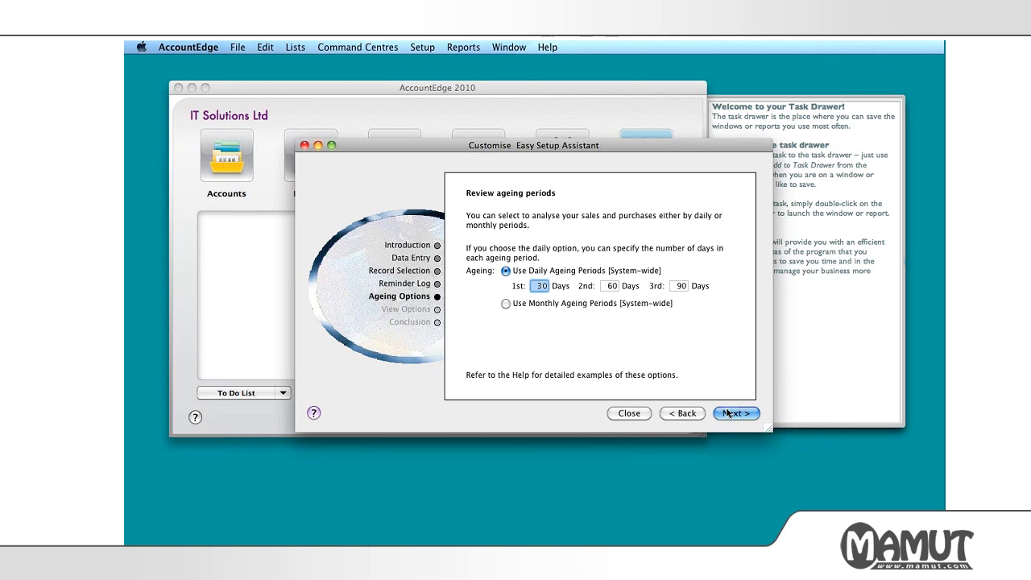
Look at the monthly ageing option, but keep daily ageing periods of 30, 60 and 90 days and proceed.
{"action": "left_click", "coordinate": [550, 305]}
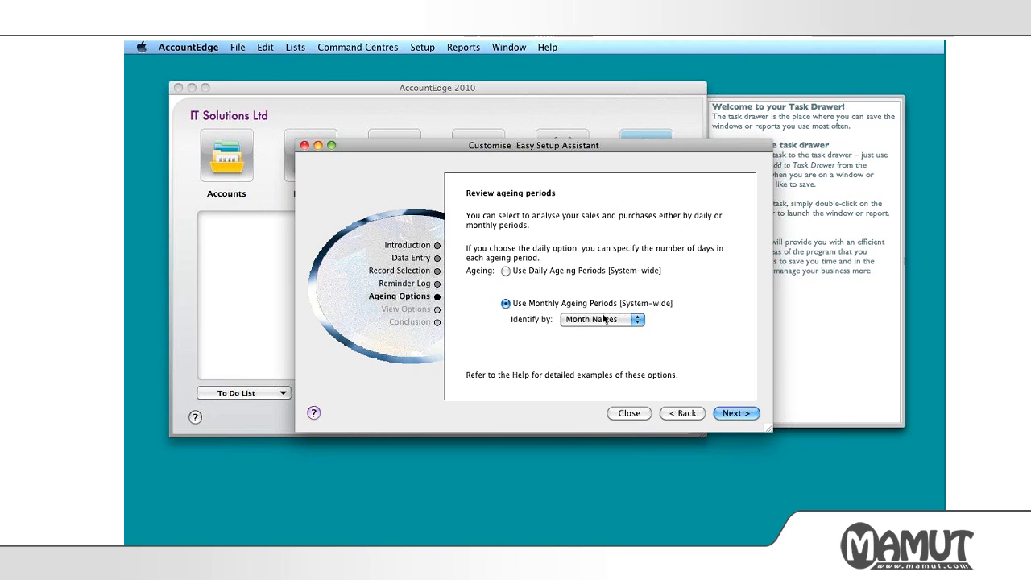
{"action": "left_click", "coordinate": [506, 271]}
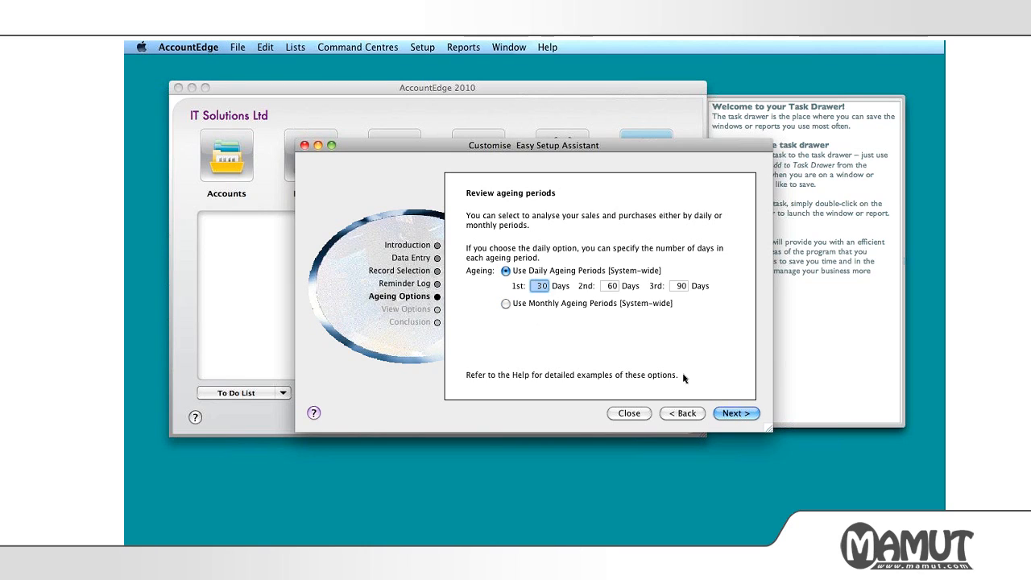
{"action": "left_click", "coordinate": [728, 415]}
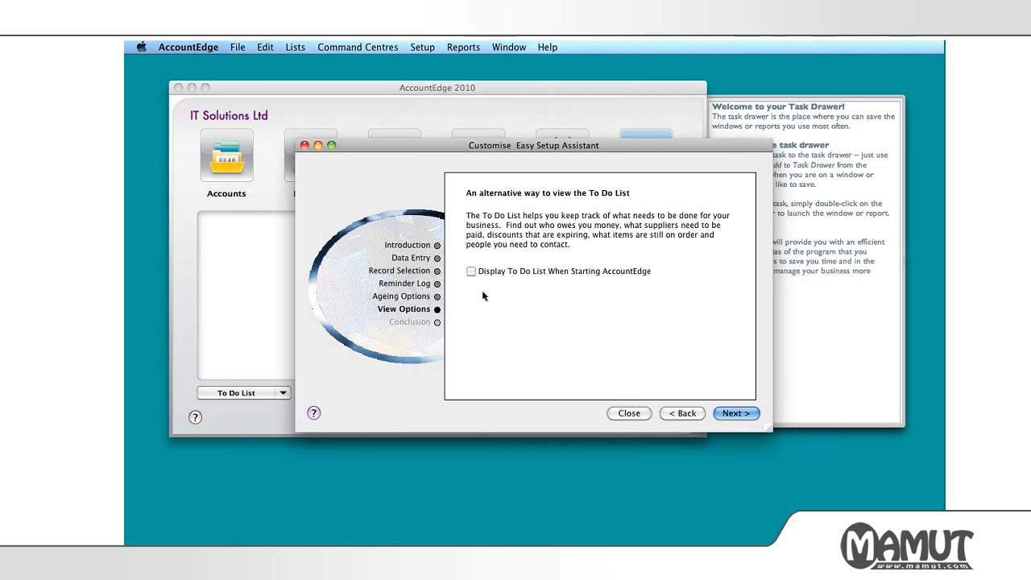
Set the To Do List to display when AccountEdge starts, and finish the Customise assistant.
{"action": "left_click", "coordinate": [471, 272]}
{"action": "left_click", "coordinate": [733, 416]}
{"action": "left_click", "coordinate": [629, 413]}
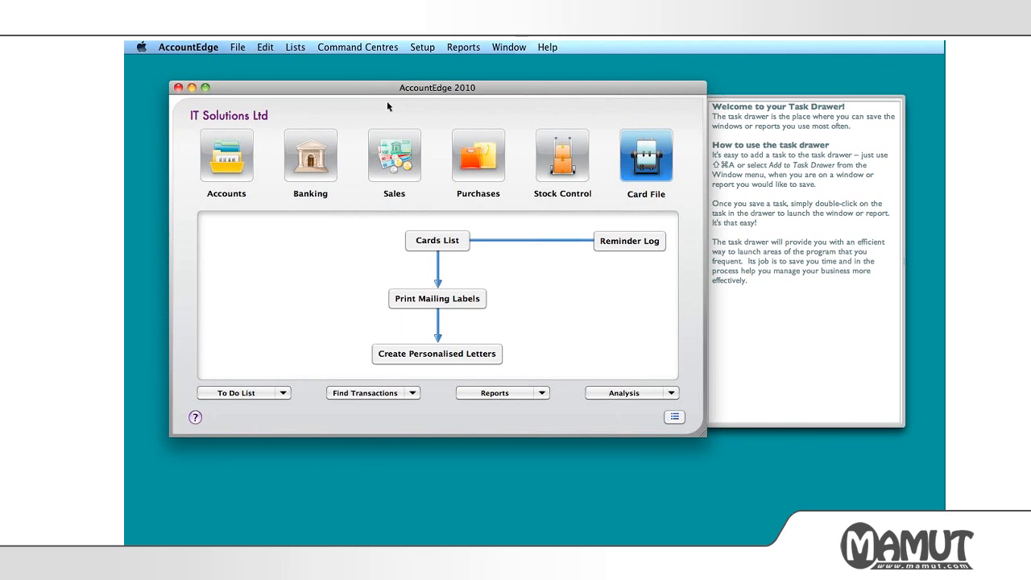
{"action": "left_click", "coordinate": [422, 46]}
{"action": "left_click", "coordinate": [431, 68]}
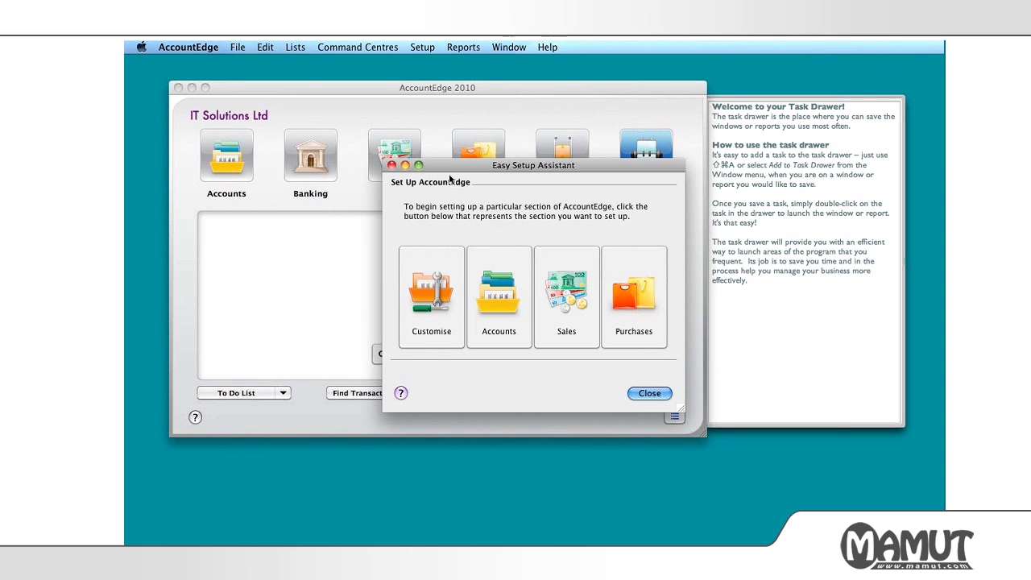
{"action": "left_click", "coordinate": [649, 394]}
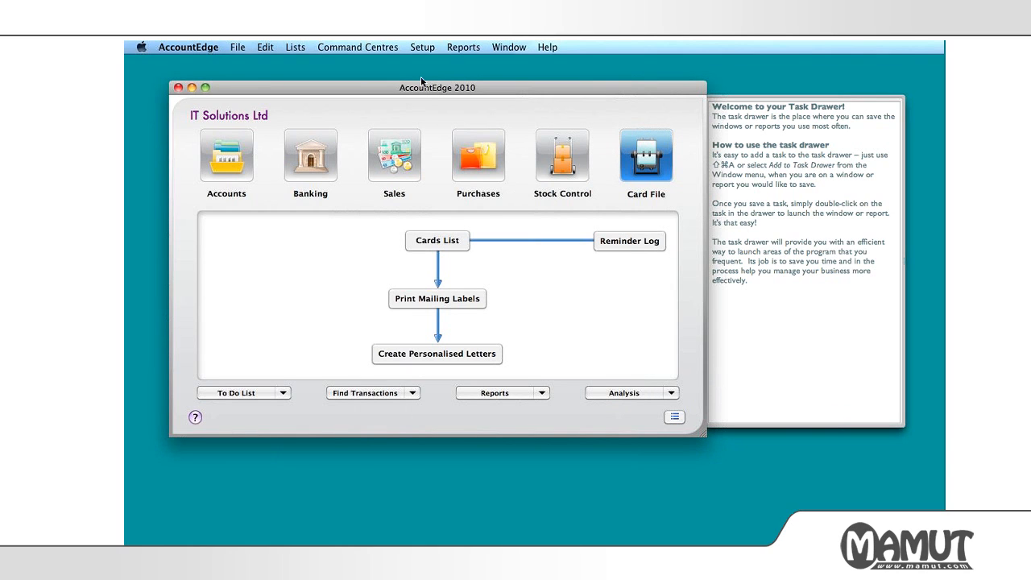
Reopen the Easy Setup Assistant and start its Accounts section, going on to the accounts list page.
{"action": "left_click", "coordinate": [423, 47]}
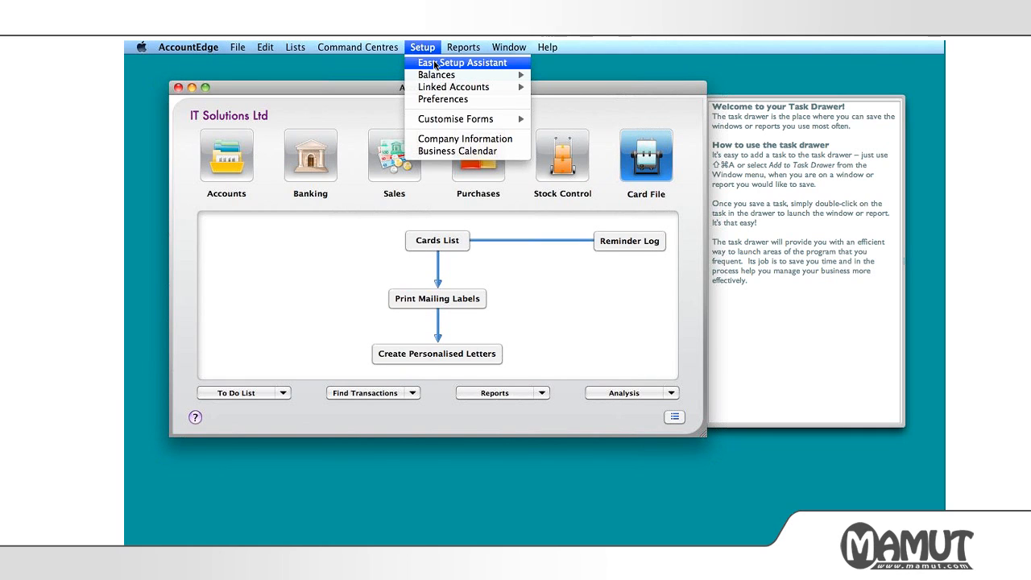
{"action": "left_click", "coordinate": [435, 63]}
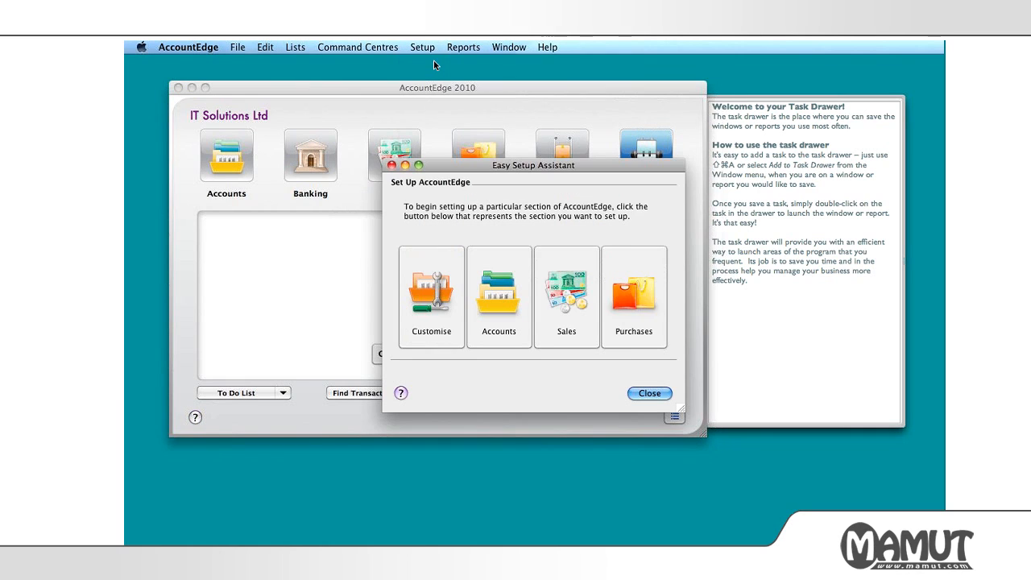
{"action": "left_click", "coordinate": [500, 342]}
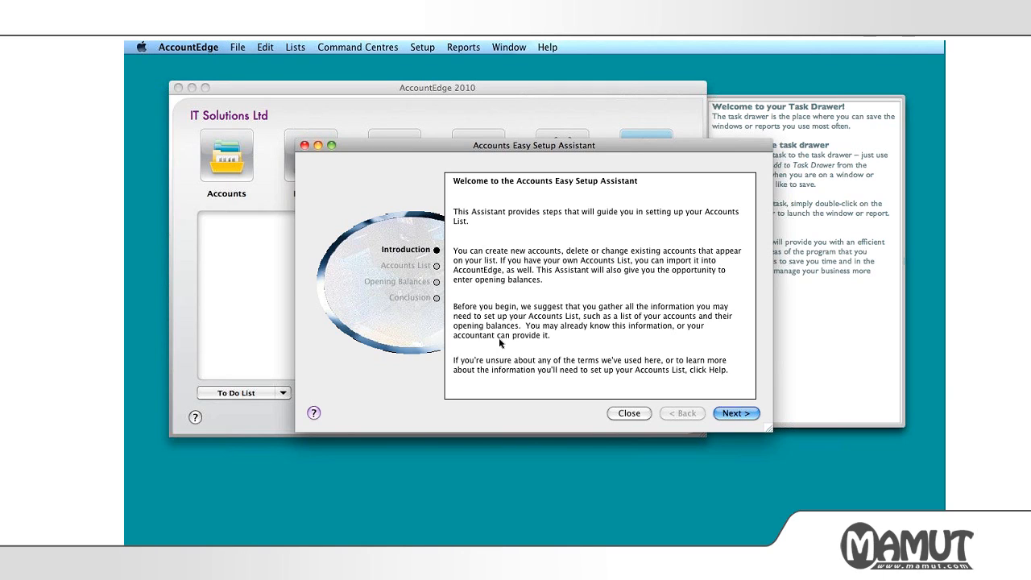
{"action": "left_click", "coordinate": [733, 413]}
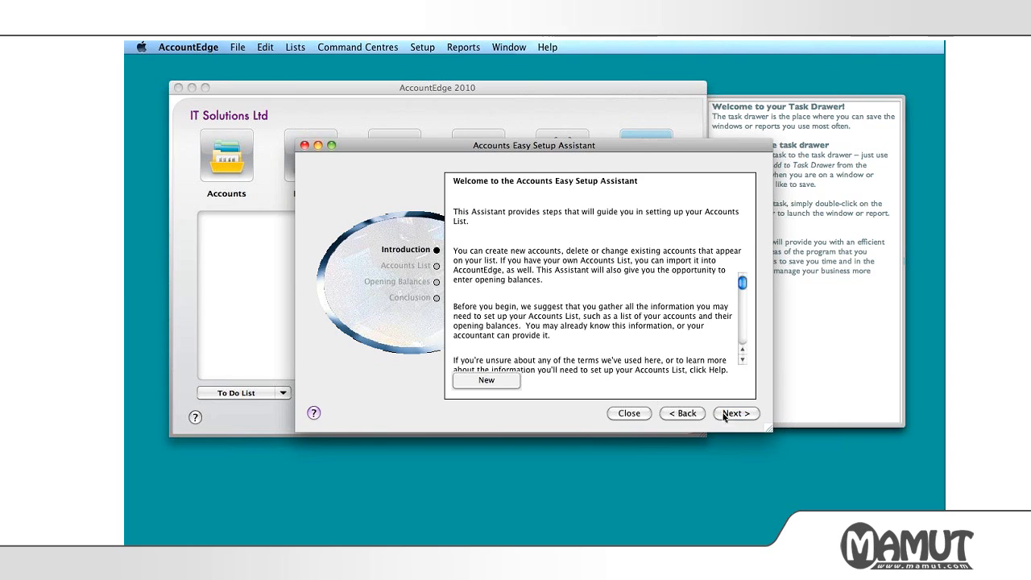
Examine the asset accounts in the list, from the fixed assets down to Cash On Hand, and return to its beginning.
{"action": "left_click", "coordinate": [743, 359]}
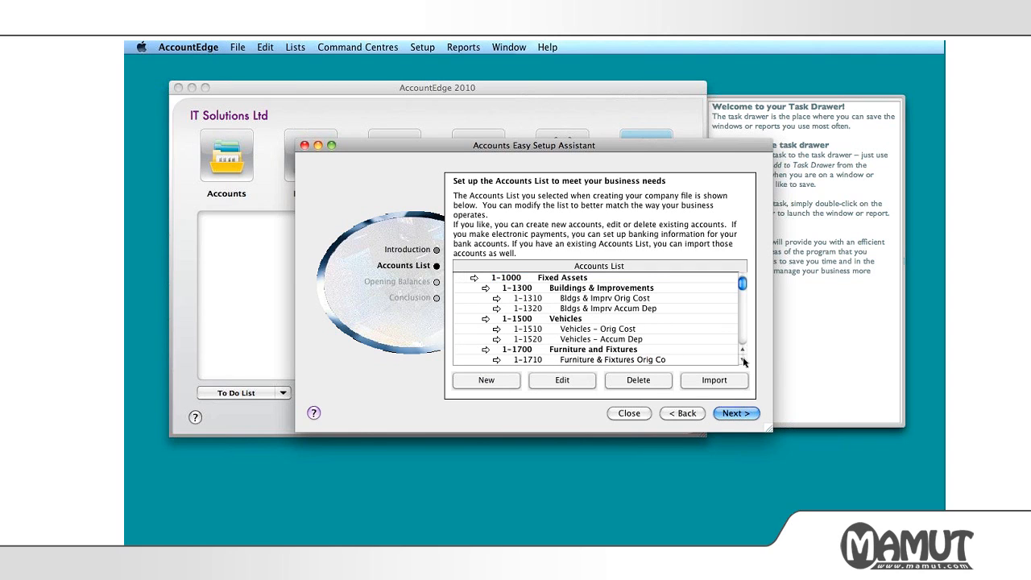
{"action": "left_click", "coordinate": [743, 361]}
{"action": "left_click", "coordinate": [743, 361]}
{"action": "left_click", "coordinate": [743, 361]}
{"action": "left_click", "coordinate": [743, 361]}
{"action": "left_click", "coordinate": [742, 361]}
{"action": "left_click", "coordinate": [742, 361]}
{"action": "left_click", "coordinate": [743, 361]}
{"action": "left_click", "coordinate": [743, 361]}
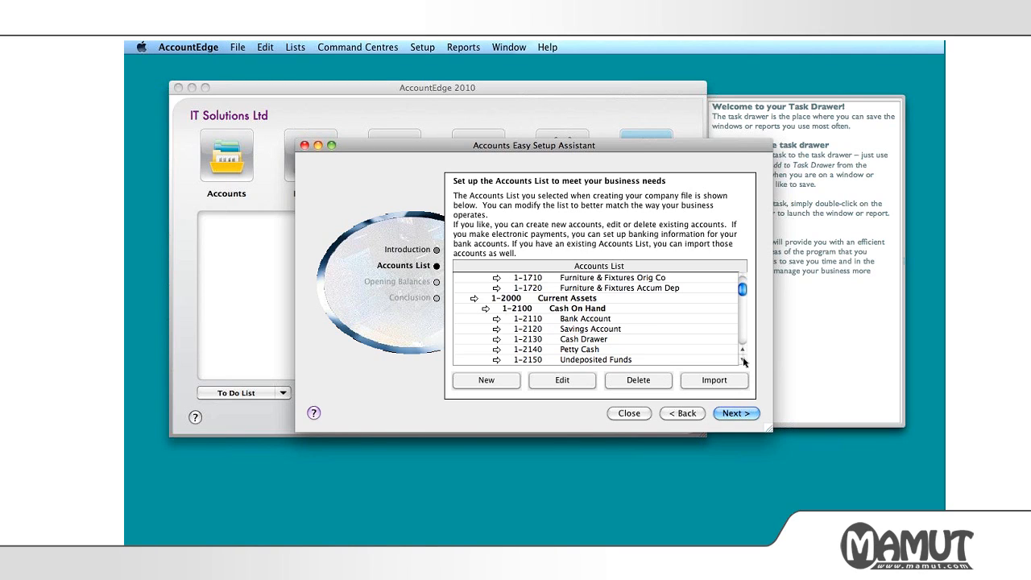
{"action": "left_click", "coordinate": [742, 350]}
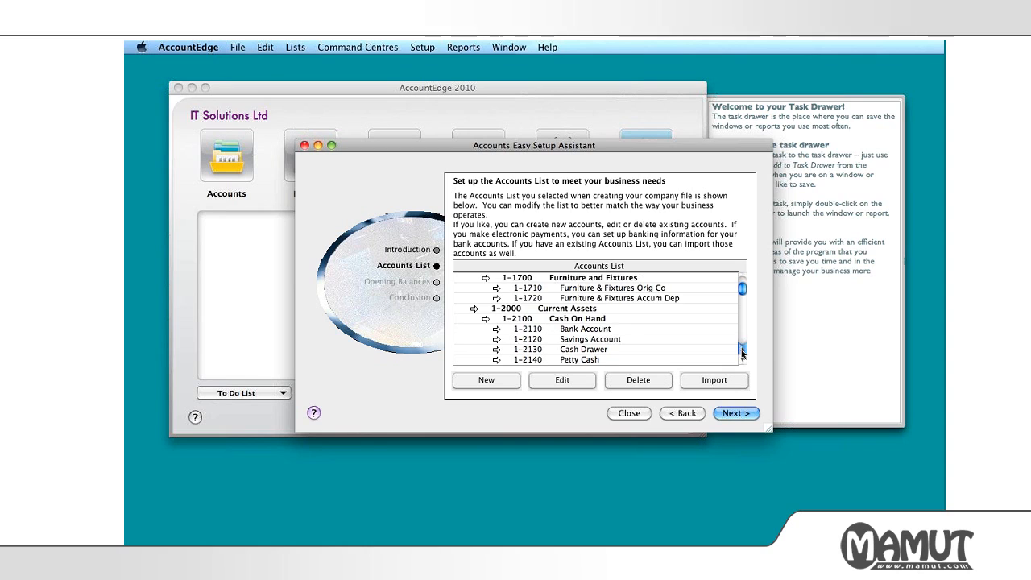
{"action": "left_click", "coordinate": [742, 350]}
{"action": "left_click", "coordinate": [742, 349]}
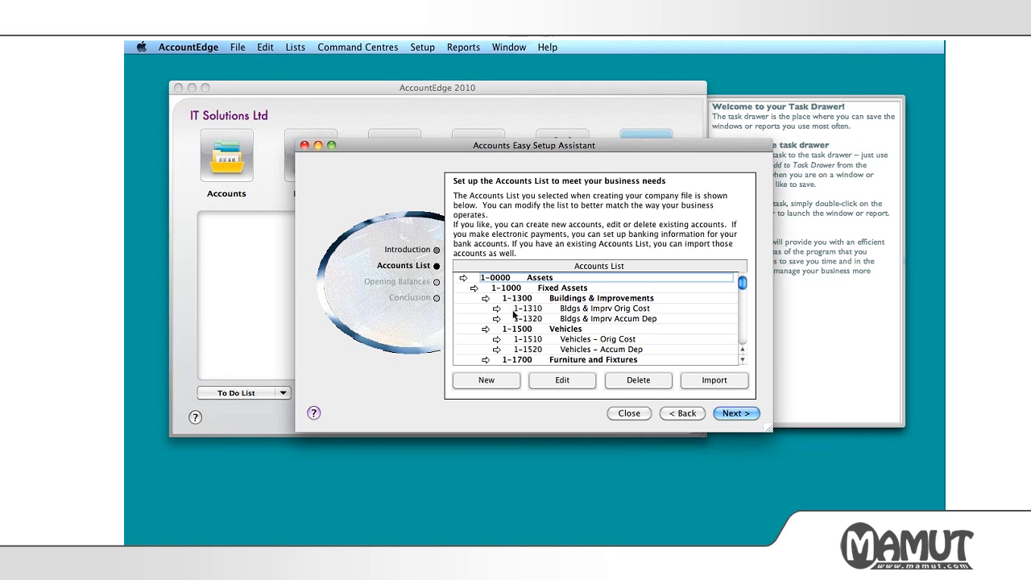
Delete detail accounts 1-1320 and 1-1310 and their header account 1-1300 Buildings & Improvements from the accounts list.
{"action": "left_click", "coordinate": [586, 300]}
{"action": "left_click", "coordinate": [588, 309]}
{"action": "left_click", "coordinate": [591, 319]}
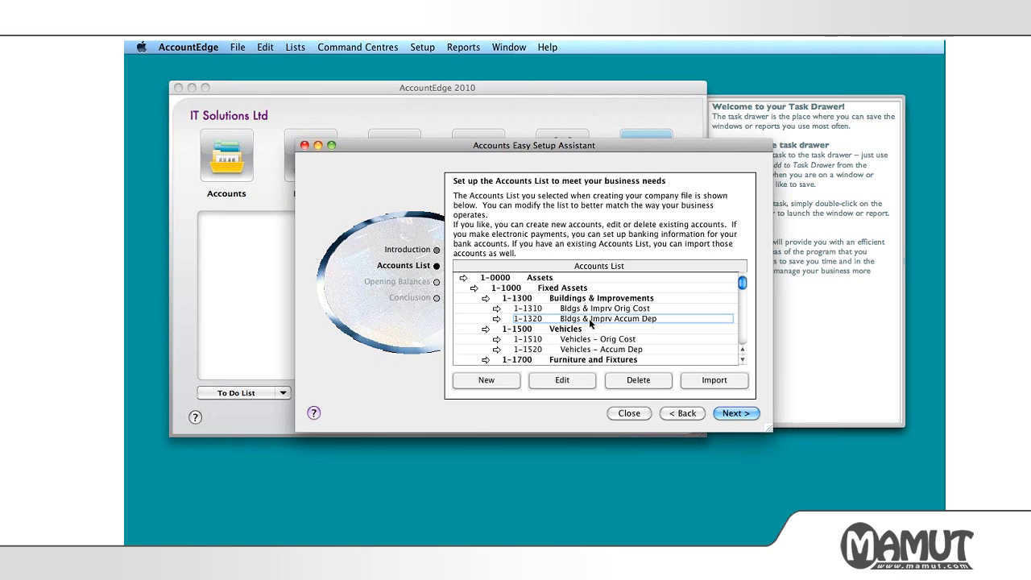
{"action": "left_click", "coordinate": [636, 380]}
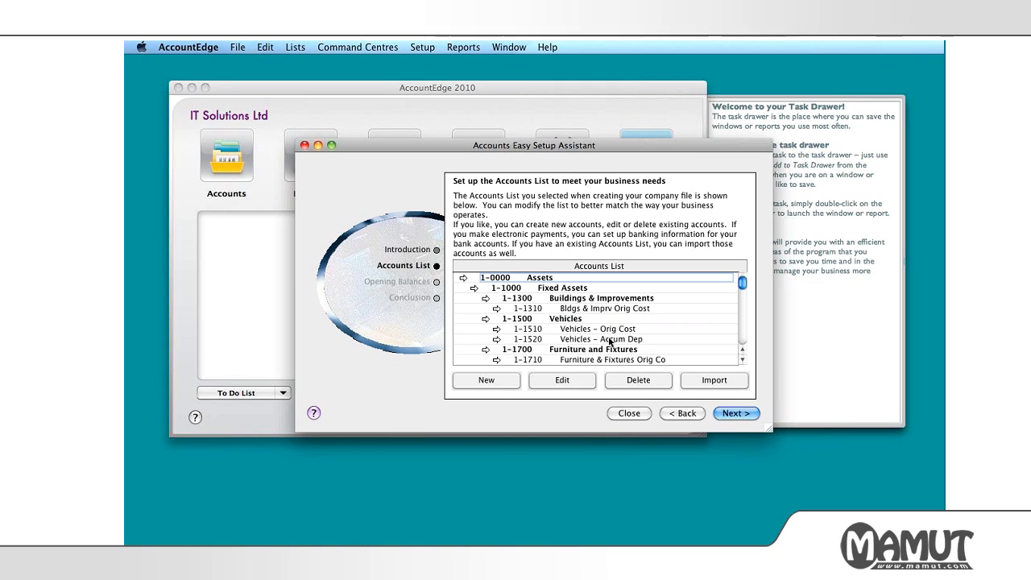
{"action": "left_click", "coordinate": [630, 384]}
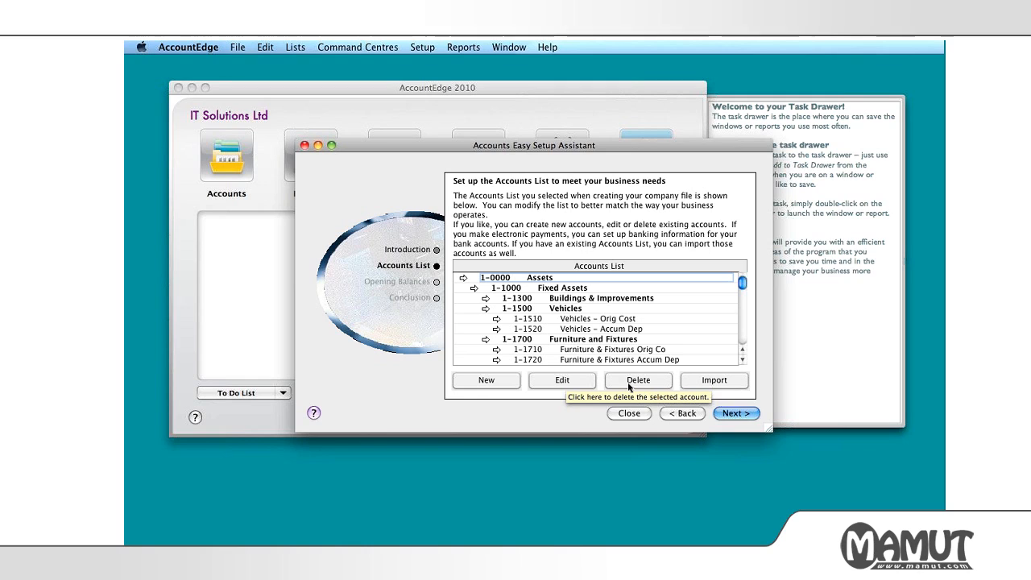
{"action": "left_click", "coordinate": [607, 303]}
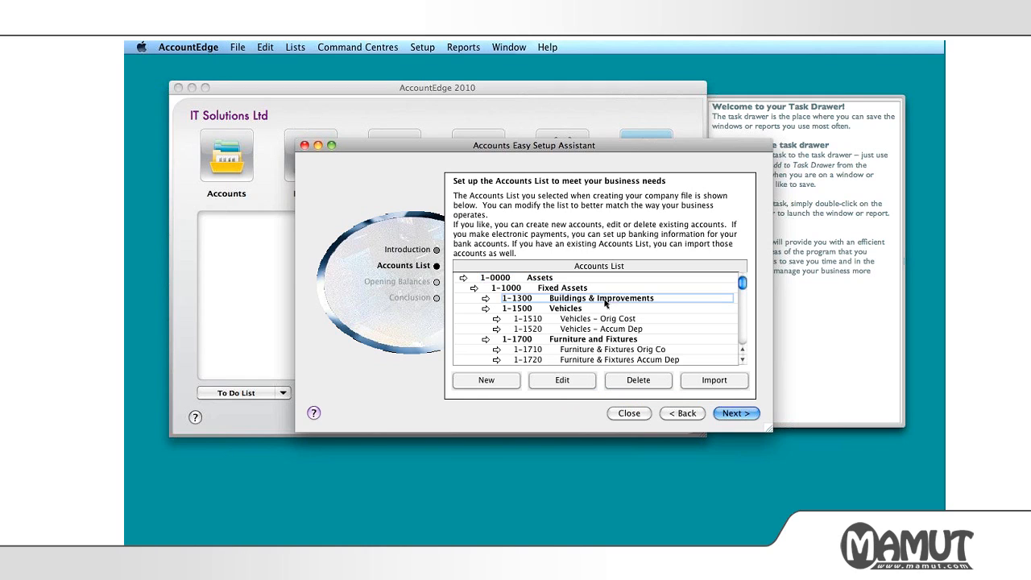
{"action": "left_click", "coordinate": [624, 382]}
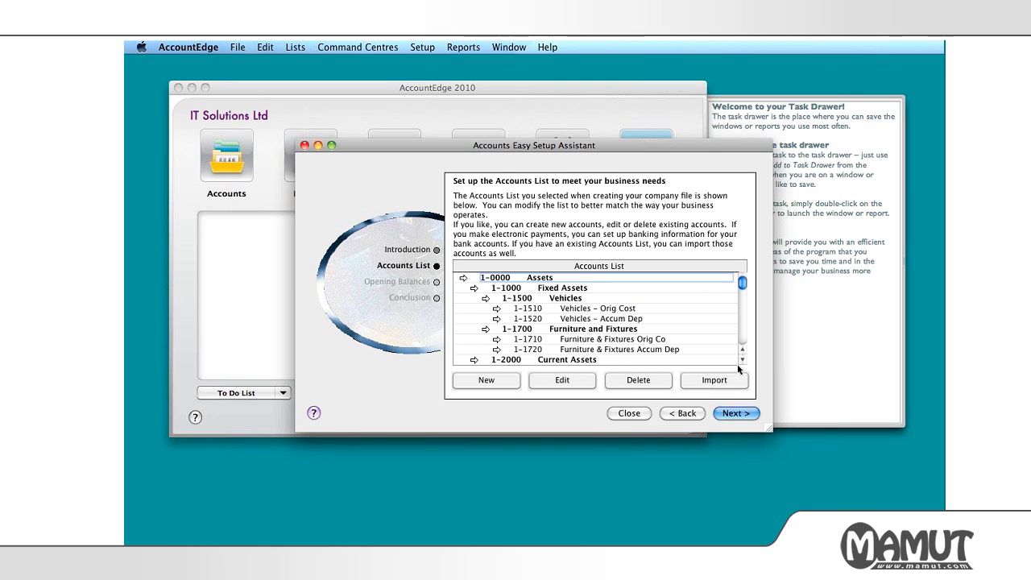
Rename account 1-2110 Bank Account to "HSBC", followed by the bank account number and the word "Bank".
{"action": "scroll", "coordinate": [596, 338], "scroll_direction": "down", "scroll_amount": 5}
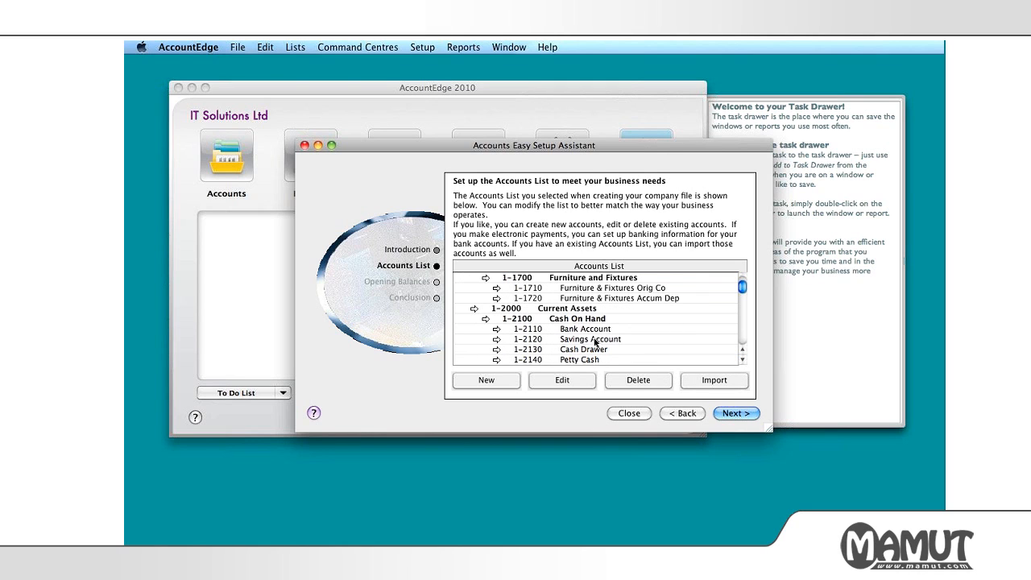
{"action": "left_click", "coordinate": [585, 332]}
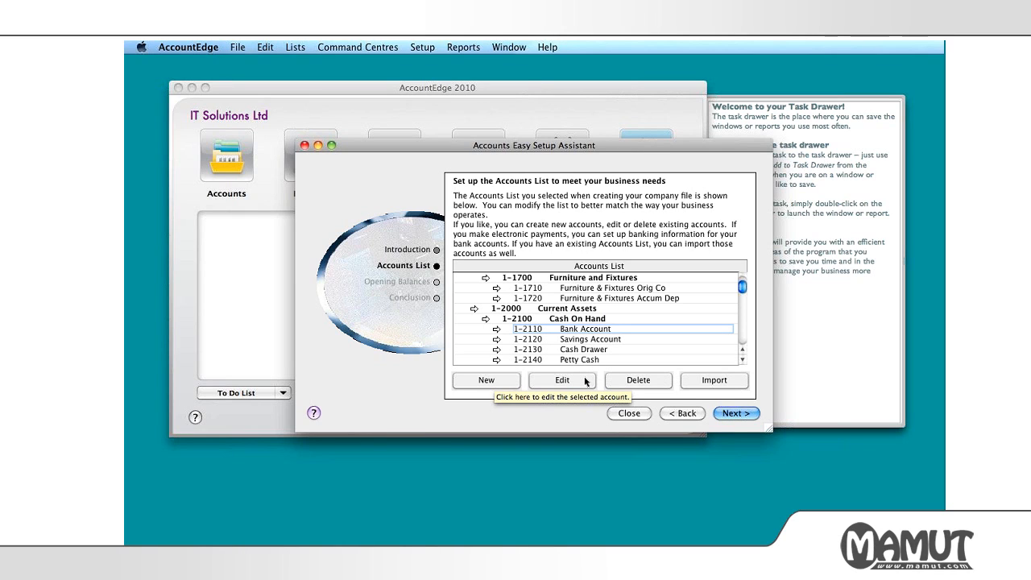
{"action": "left_click", "coordinate": [586, 380]}
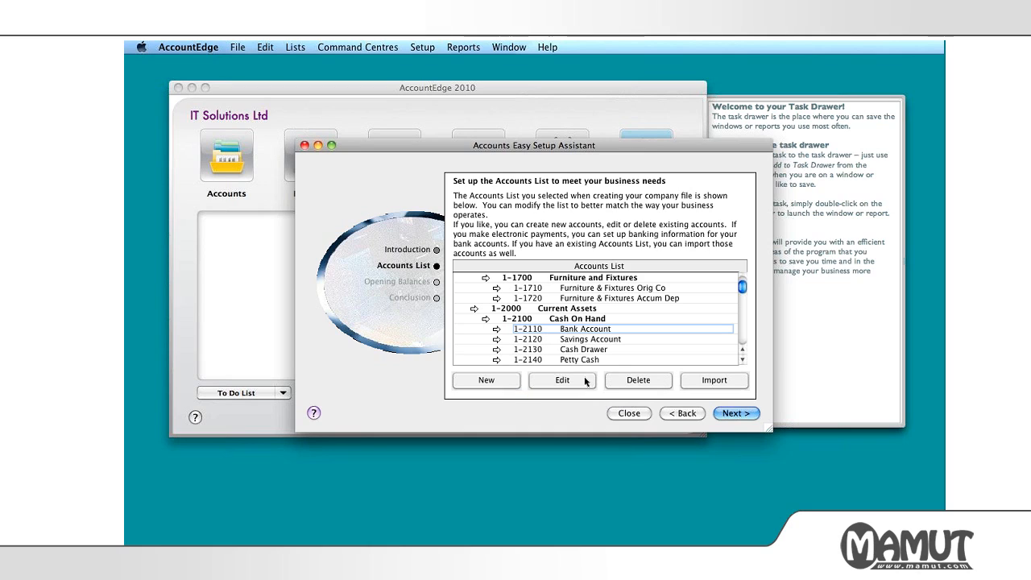
{"action": "left_click", "coordinate": [542, 278]}
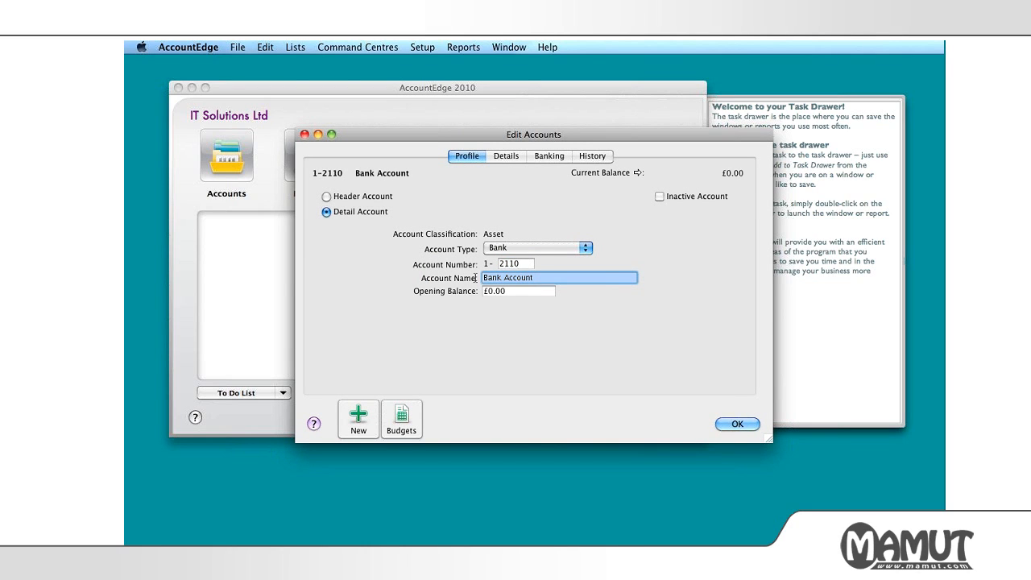
{"action": "type", "text": "HSBC"}
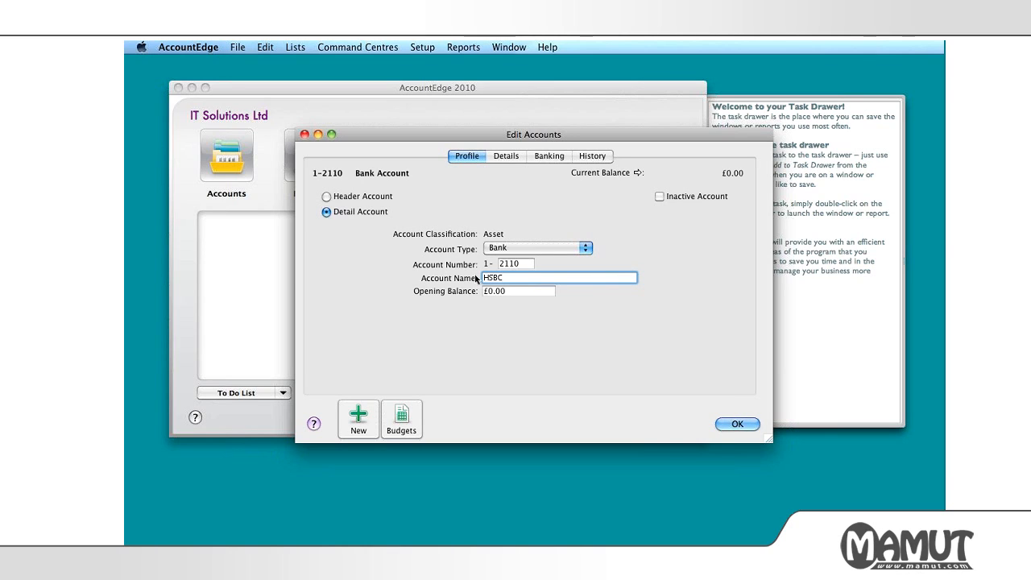
{"action": "type", "text": " 8653579 Bank"}
{"action": "left_click", "coordinate": [738, 425]}
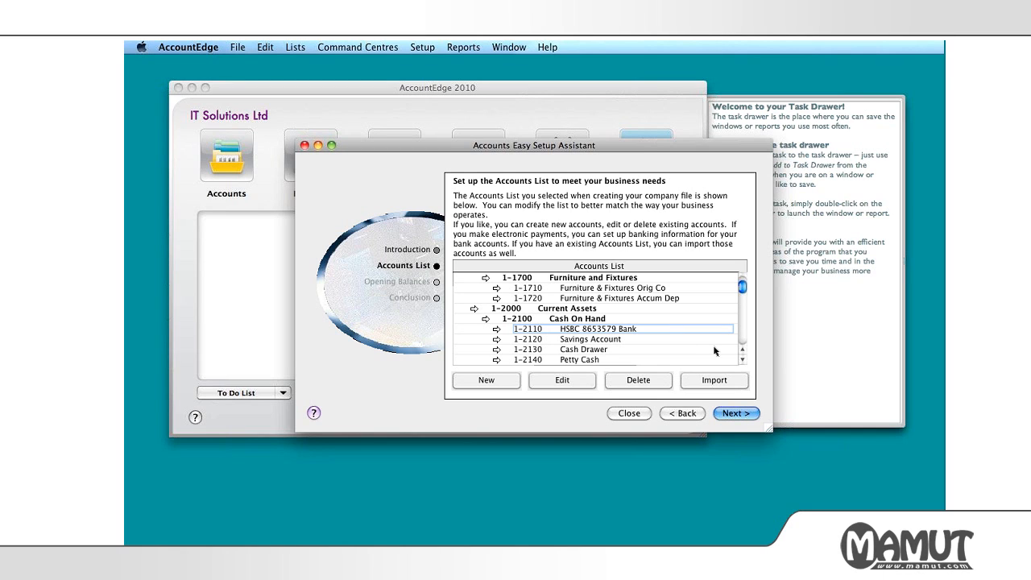
Examine the remaining current asset accounts in the list, from Savings Account down to the start of the Liabilities section.
{"action": "left_click_drag", "start_coordinate": [742, 364], "coordinate": [742, 364]}
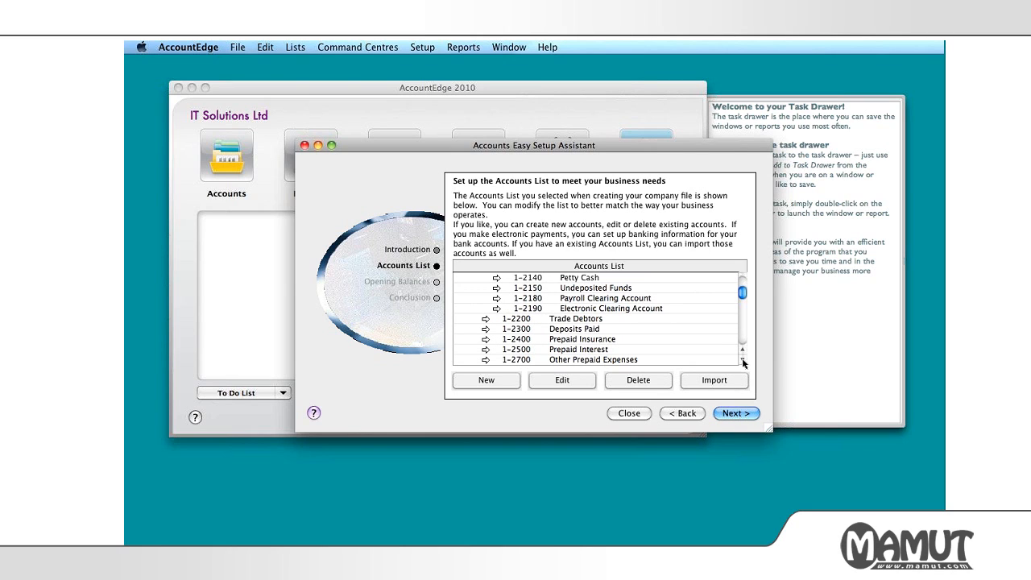
{"action": "left_click_drag", "start_coordinate": [743, 363], "coordinate": [743, 364]}
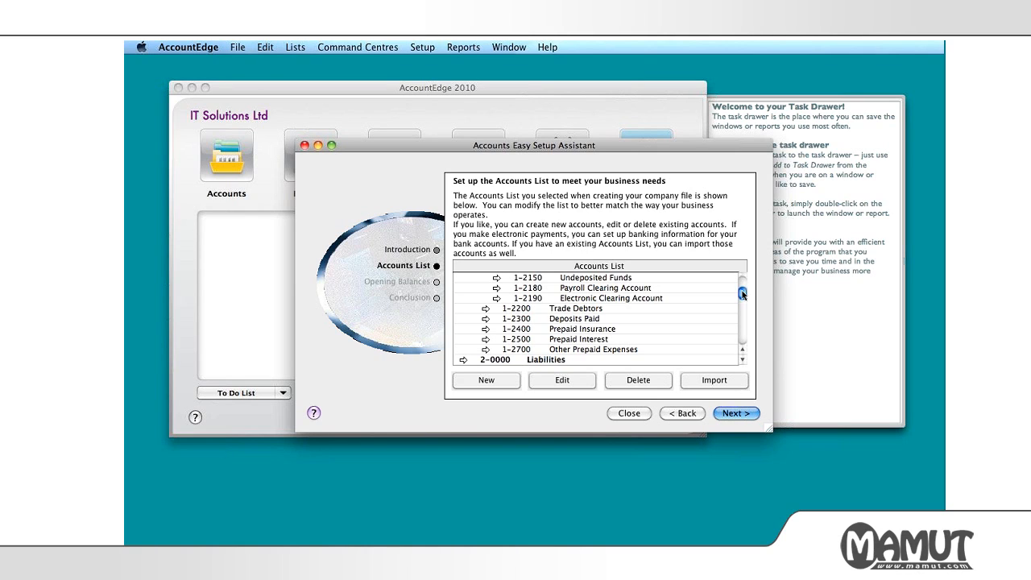
{"action": "left_click", "coordinate": [743, 361]}
{"action": "left_click", "coordinate": [743, 361]}
{"action": "left_click", "coordinate": [743, 361]}
{"action": "left_click", "coordinate": [742, 361]}
{"action": "left_click", "coordinate": [743, 361]}
{"action": "left_click", "coordinate": [742, 361]}
{"action": "left_click", "coordinate": [743, 361]}
{"action": "left_click", "coordinate": [743, 361]}
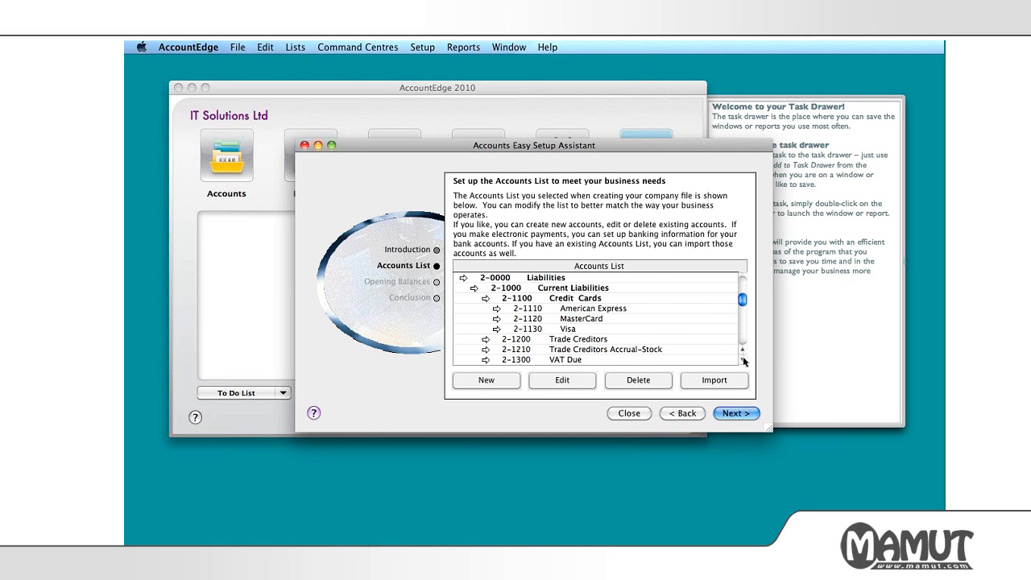
Examine the liability accounts in the list, from the credit cards and Trade Creditors to the long term liabilities.
{"action": "left_click", "coordinate": [743, 361]}
{"action": "left_click", "coordinate": [743, 361]}
{"action": "left_click", "coordinate": [743, 361]}
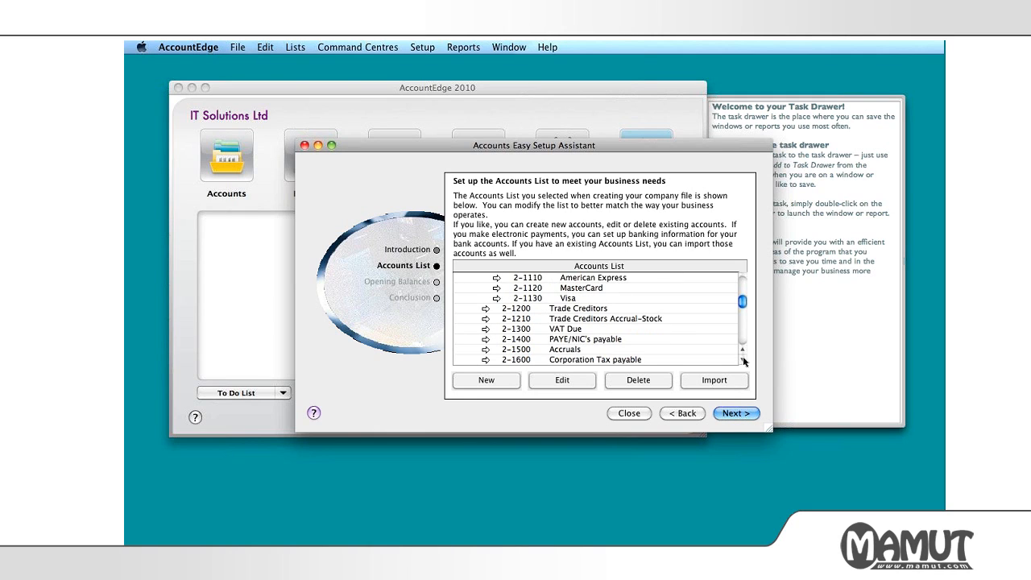
{"action": "left_click", "coordinate": [743, 361]}
{"action": "left_click", "coordinate": [743, 360]}
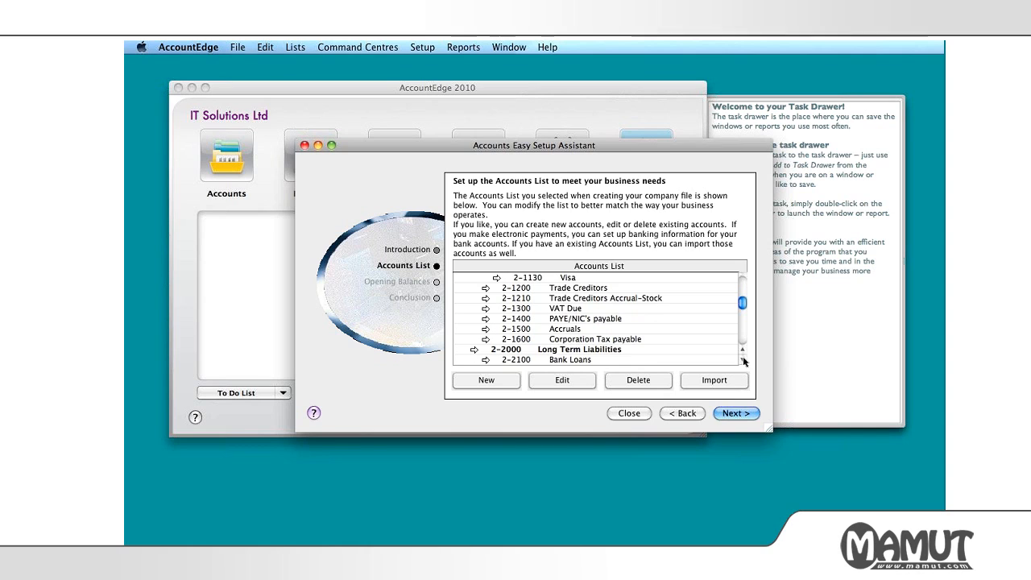
{"action": "left_click", "coordinate": [742, 361]}
{"action": "left_click", "coordinate": [743, 361]}
{"action": "left_click", "coordinate": [743, 361]}
{"action": "left_click", "coordinate": [742, 361]}
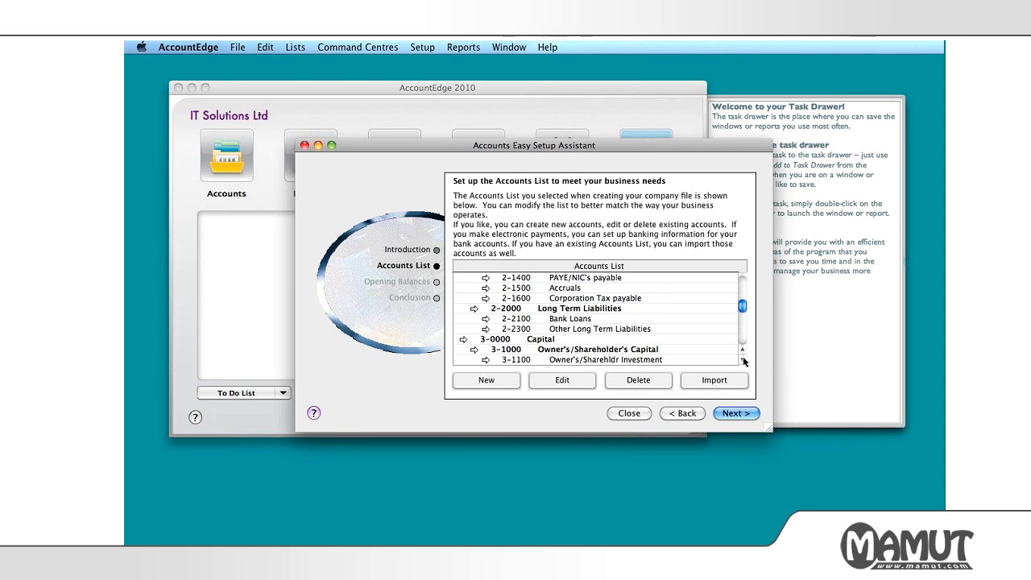
Examine the capital accounts and go on to the Income and Cost of Sales sections of the accounts list.
{"action": "left_click", "coordinate": [743, 361]}
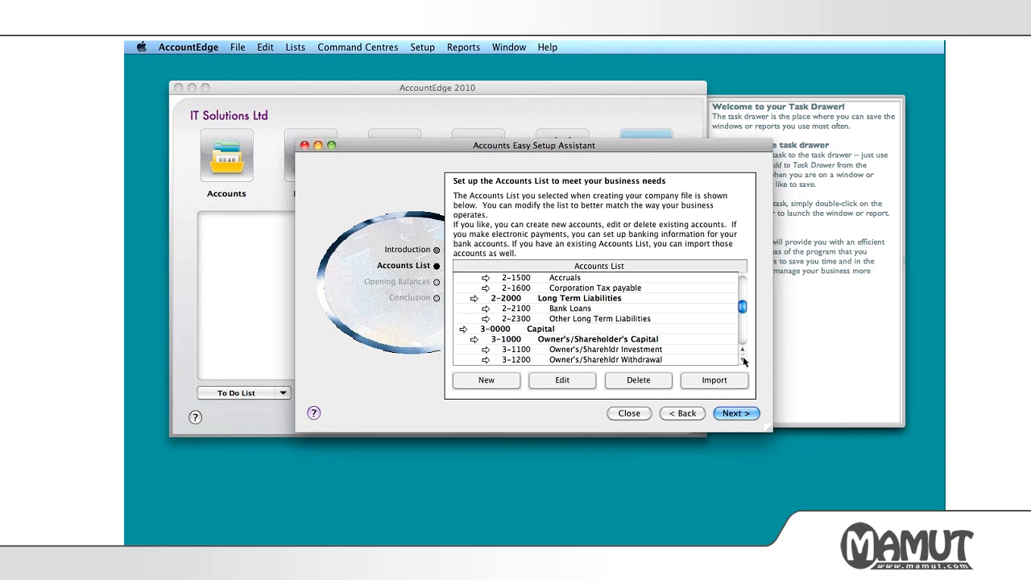
{"action": "left_click", "coordinate": [742, 360]}
{"action": "left_click", "coordinate": [742, 361]}
{"action": "left_click", "coordinate": [743, 360]}
{"action": "left_click", "coordinate": [743, 361]}
{"action": "left_click", "coordinate": [743, 360]}
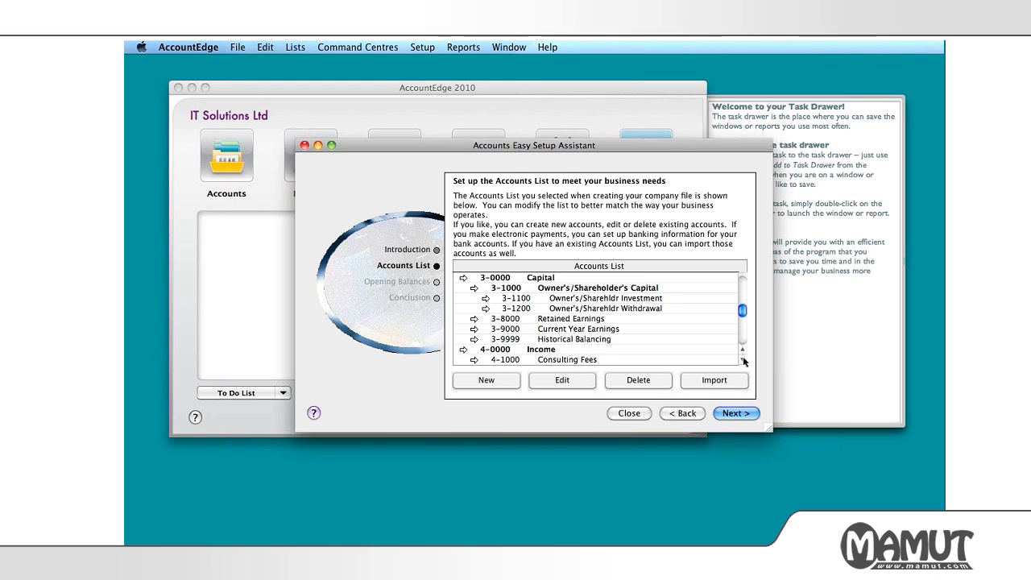
{"action": "left_click", "coordinate": [743, 361]}
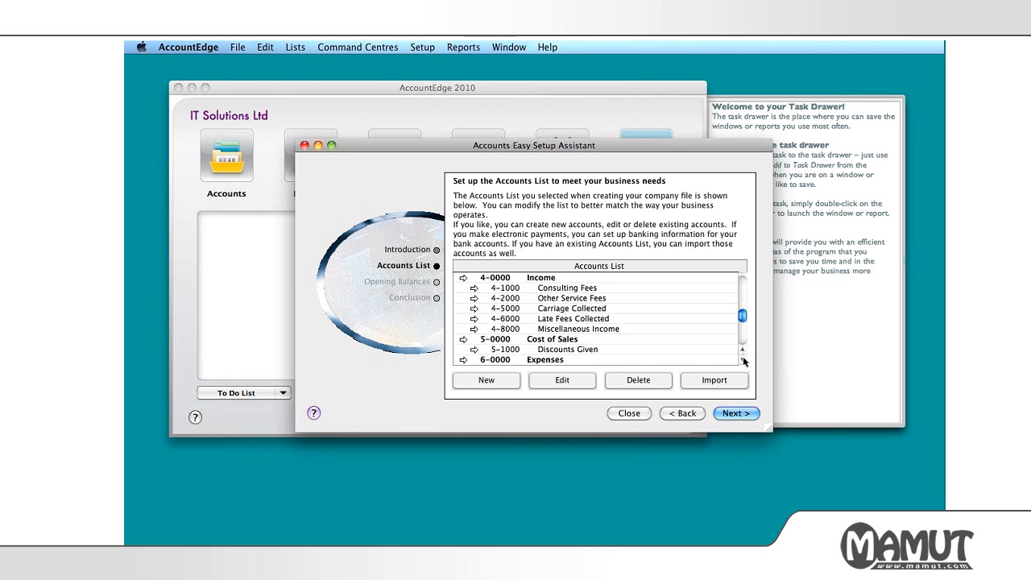
Create a new detail account of type Income with number 4-1001 and the name "Item Sales".
{"action": "left_click", "coordinate": [545, 288]}
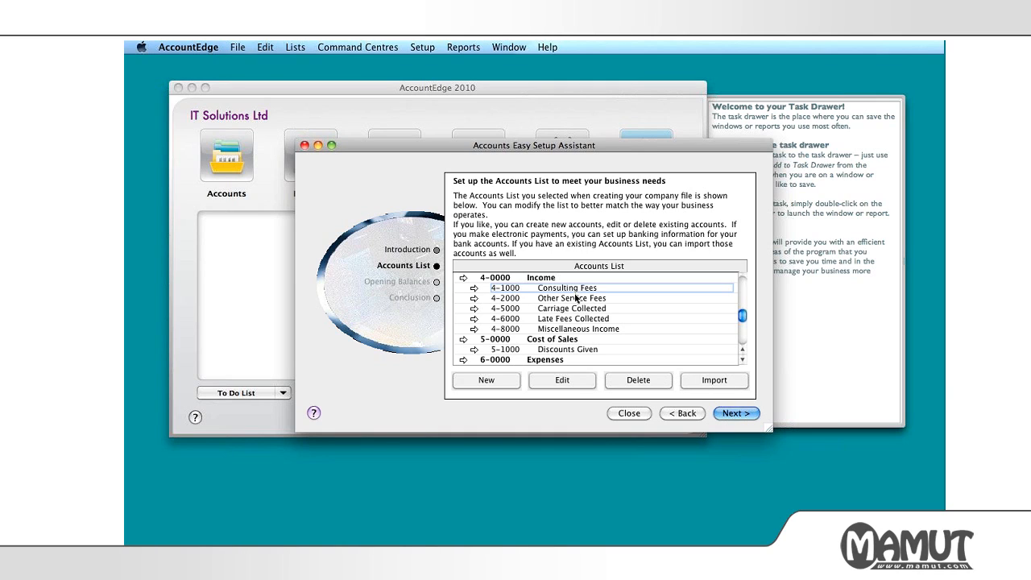
{"action": "left_click", "coordinate": [486, 381]}
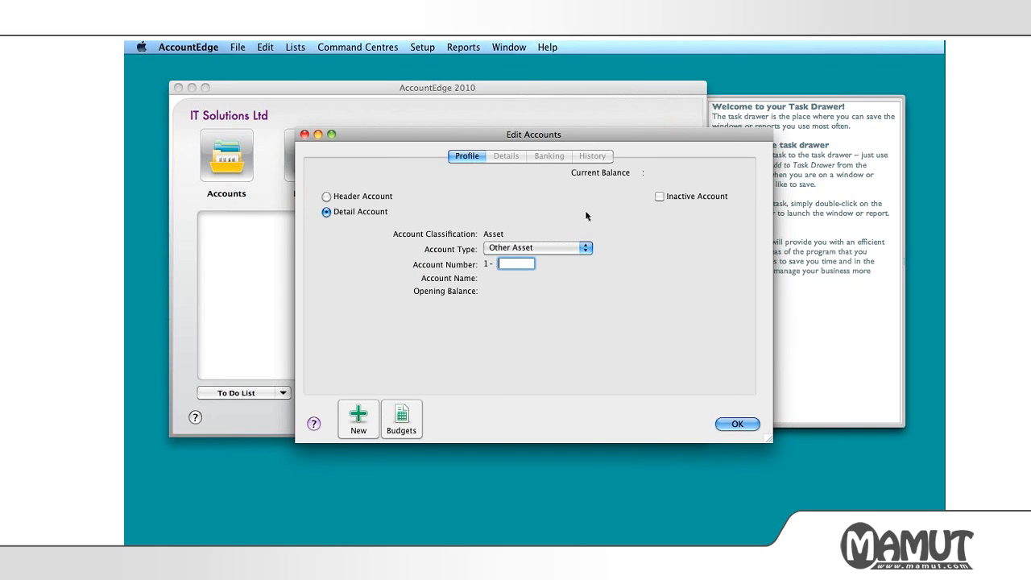
{"action": "left_click", "coordinate": [582, 246]}
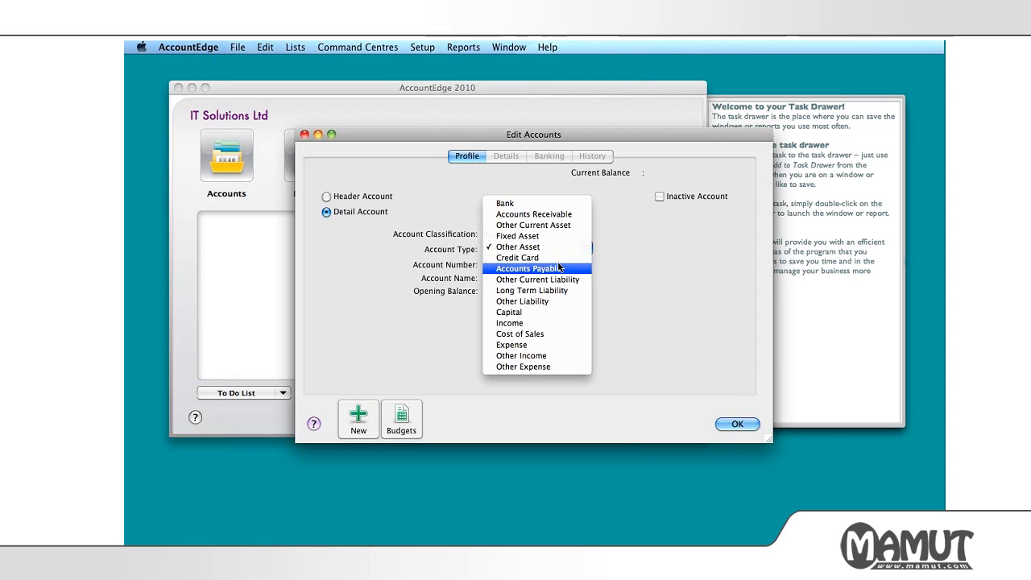
{"action": "left_click", "coordinate": [554, 323]}
{"action": "type", "text": "1001"}
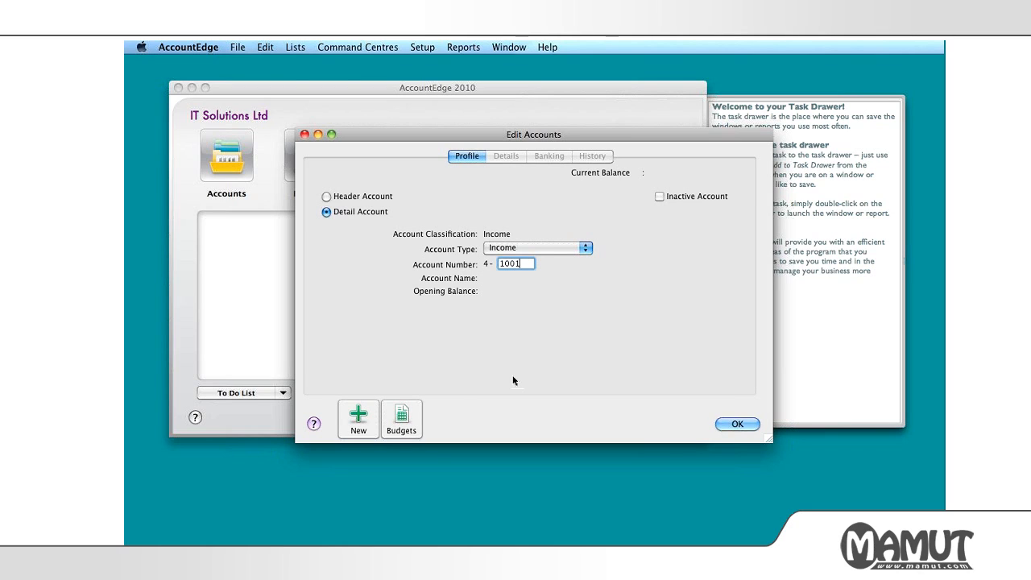
{"action": "key", "text": "Tab"}
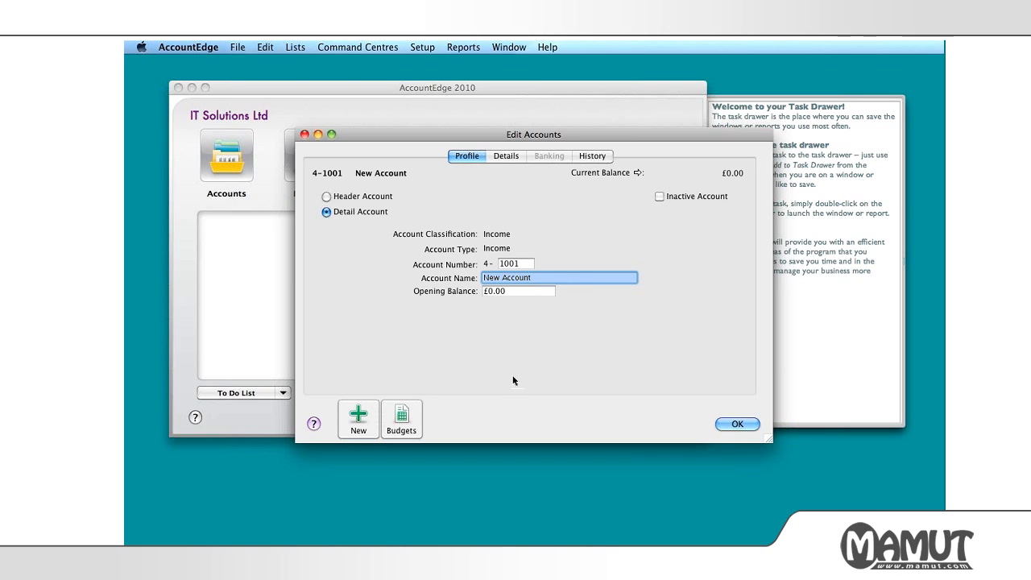
{"action": "type", "text": "Item"}
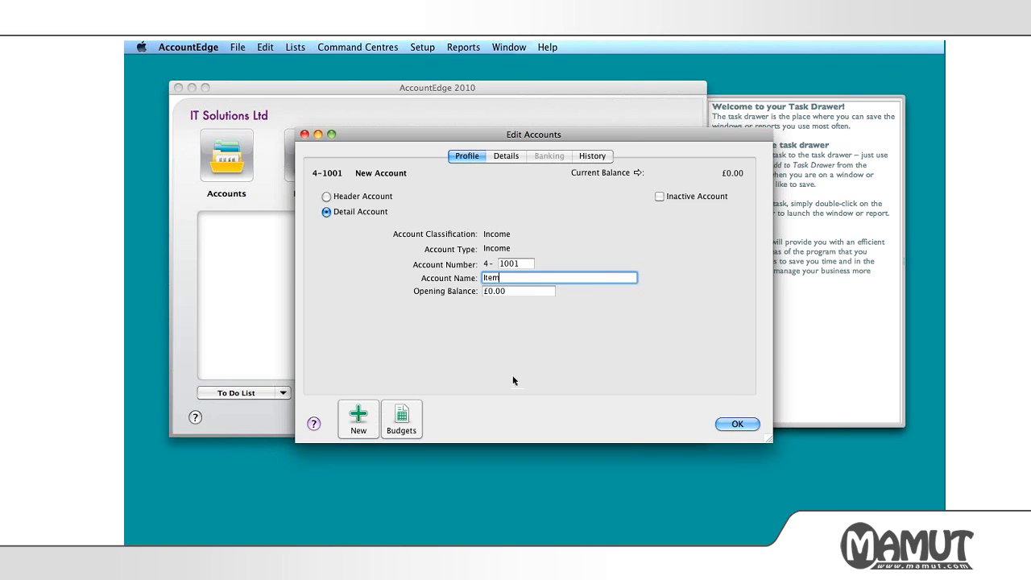
{"action": "type", "text": " Sales"}
Set the VAT code of the Item Sales account to S (Standard) and save the account.
{"action": "left_click", "coordinate": [506, 160]}
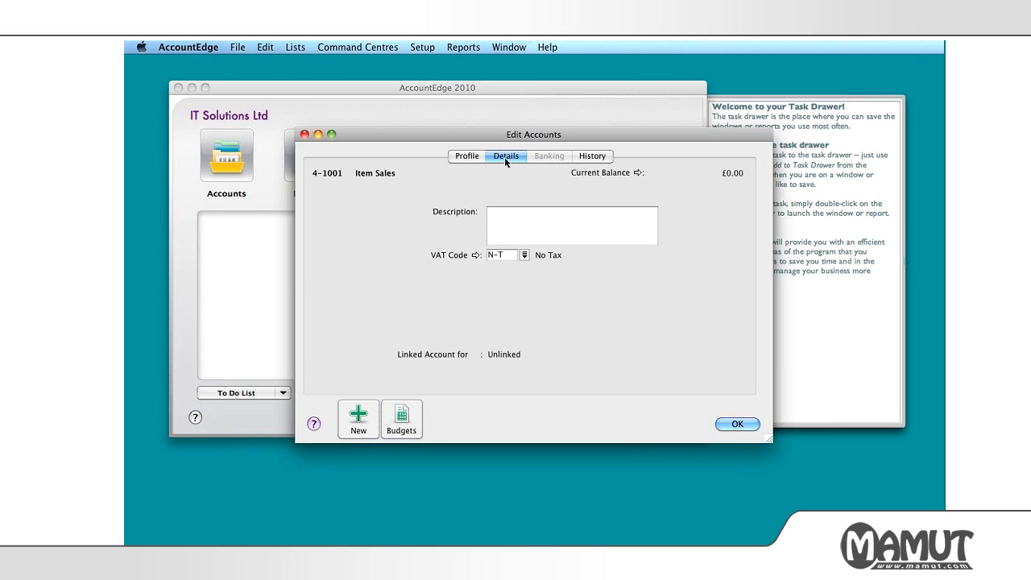
{"action": "left_click", "coordinate": [523, 256]}
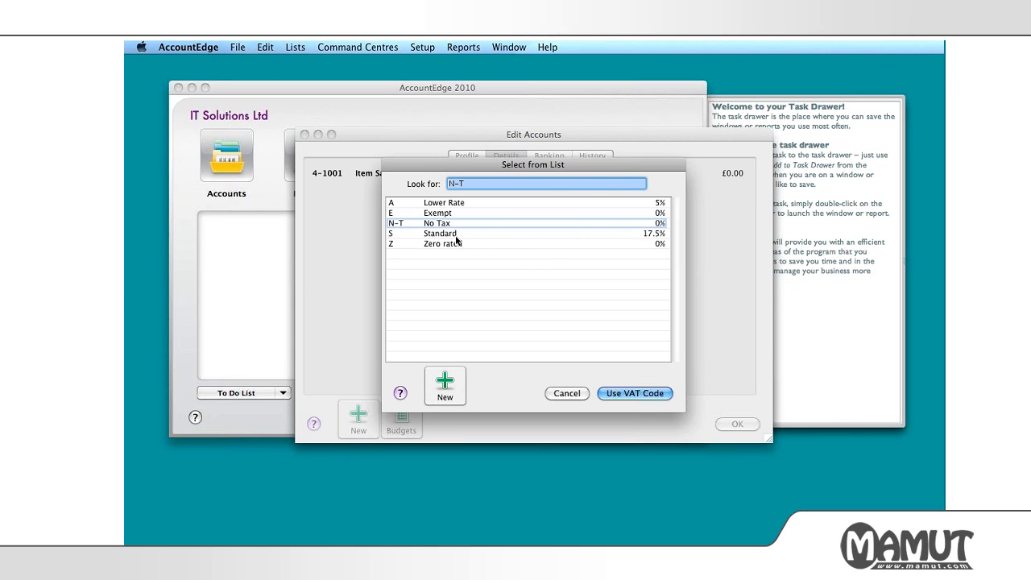
{"action": "left_click", "coordinate": [506, 234]}
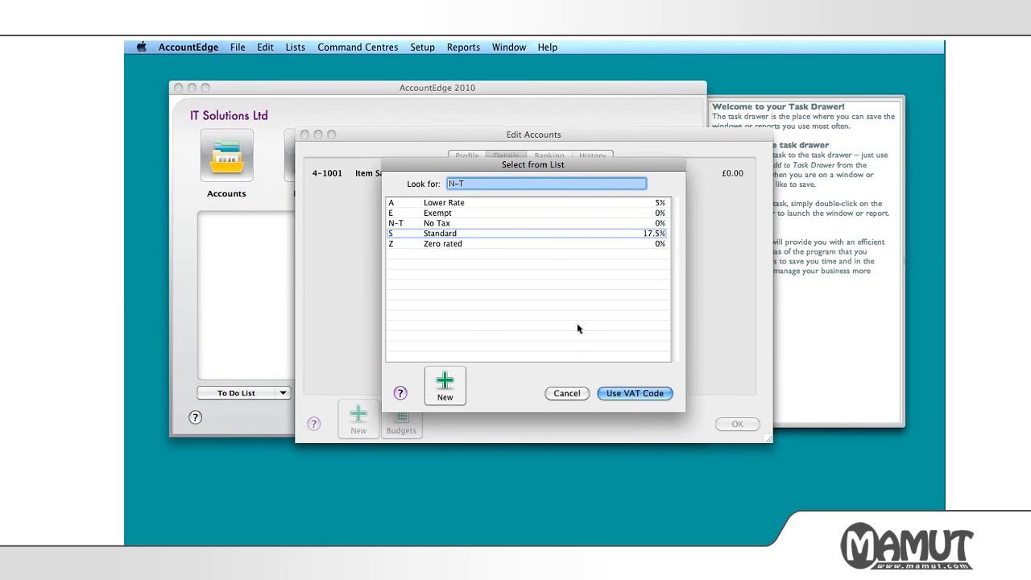
{"action": "left_click", "coordinate": [625, 394]}
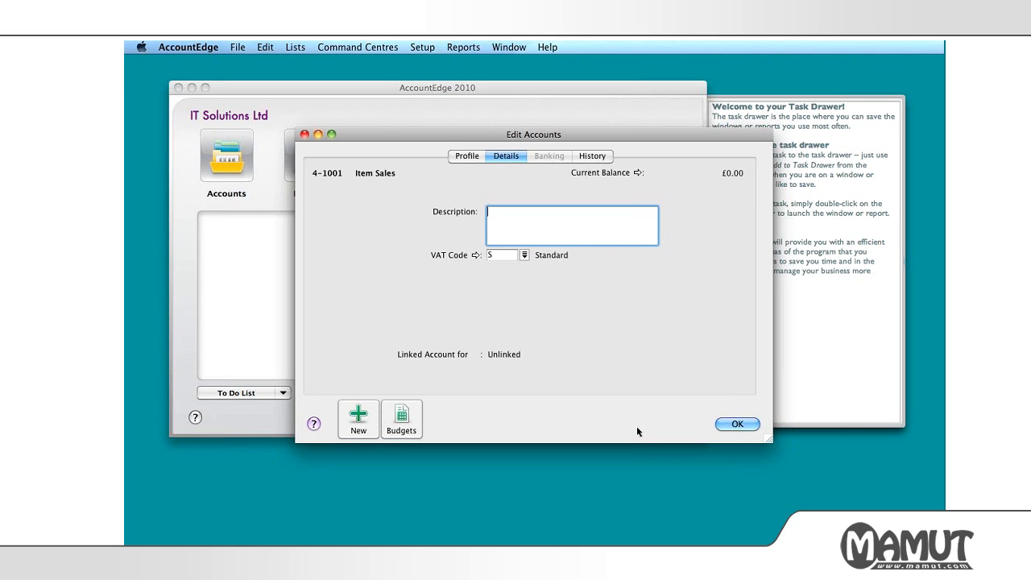
{"action": "left_click", "coordinate": [736, 424]}
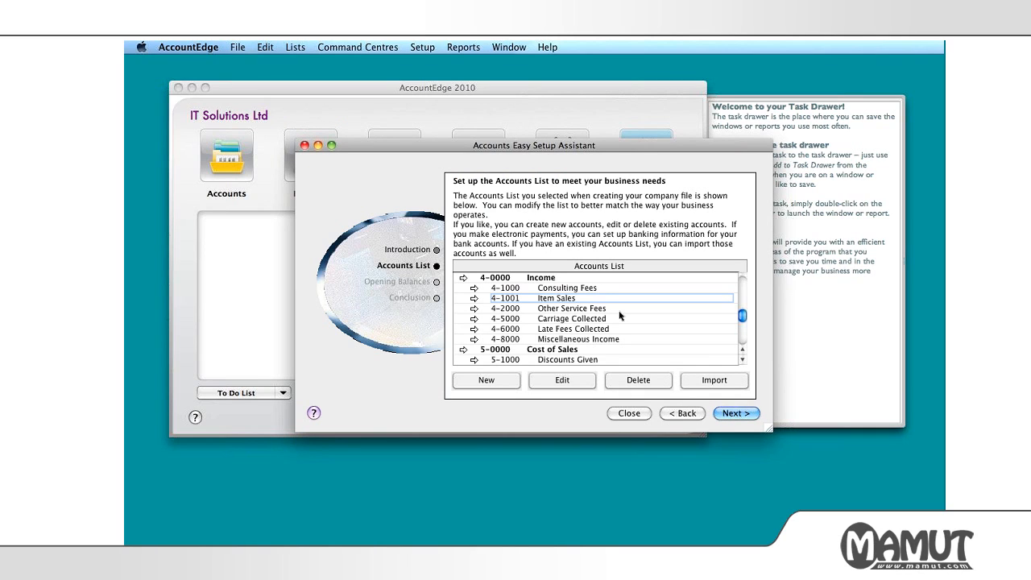
Examine the rest of the accounts list, from Cost of Sales and Expenses to Other Income and Other Expenses.
{"action": "left_click", "coordinate": [744, 361]}
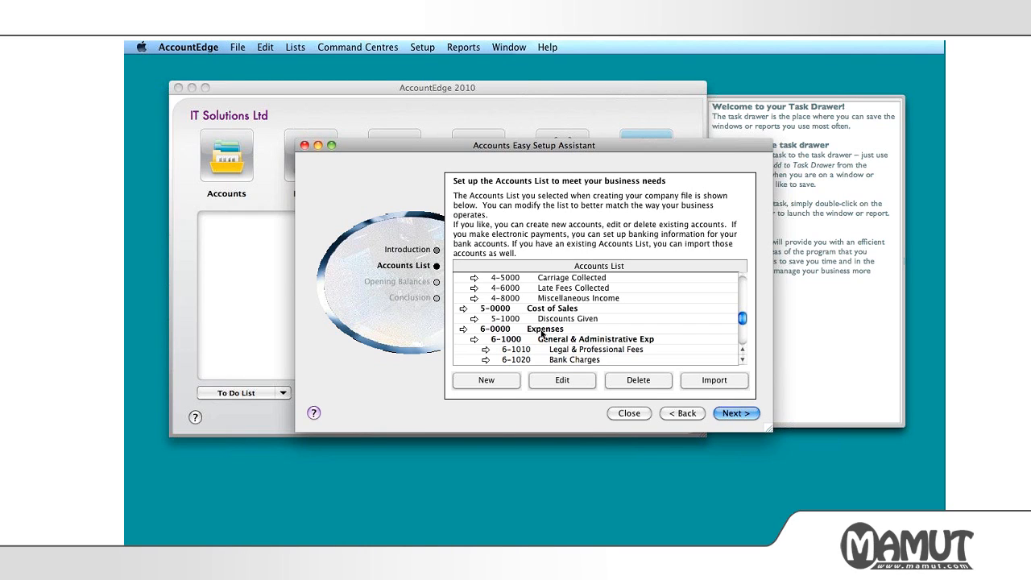
{"action": "left_click", "coordinate": [741, 360]}
{"action": "double_click", "coordinate": [742, 360]}
{"action": "left_click", "coordinate": [742, 360]}
{"action": "left_click", "coordinate": [742, 360]}
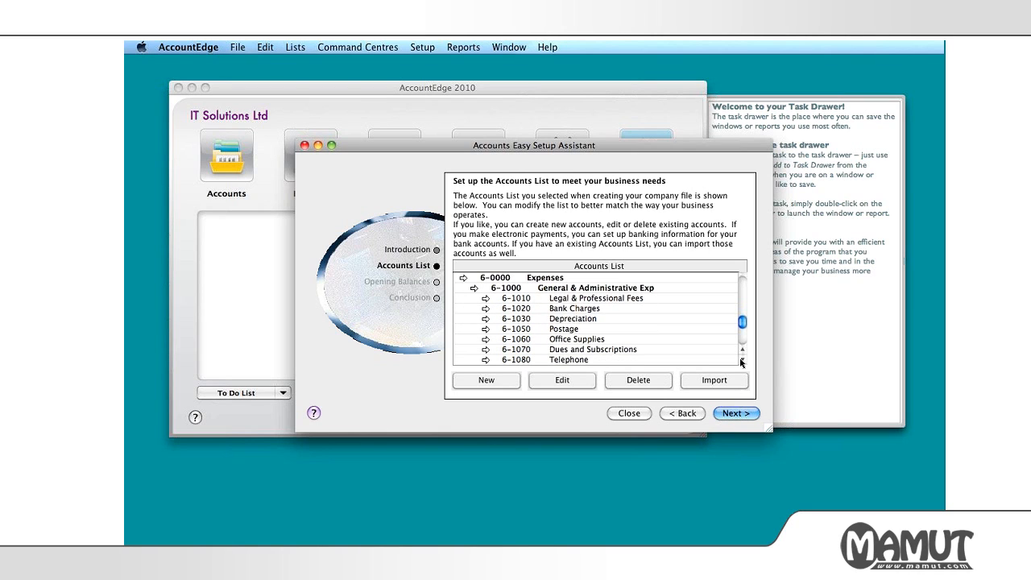
{"action": "left_click", "coordinate": [742, 360]}
{"action": "left_click", "coordinate": [742, 360]}
{"action": "left_click_drag", "start_coordinate": [742, 360], "coordinate": [742, 360]}
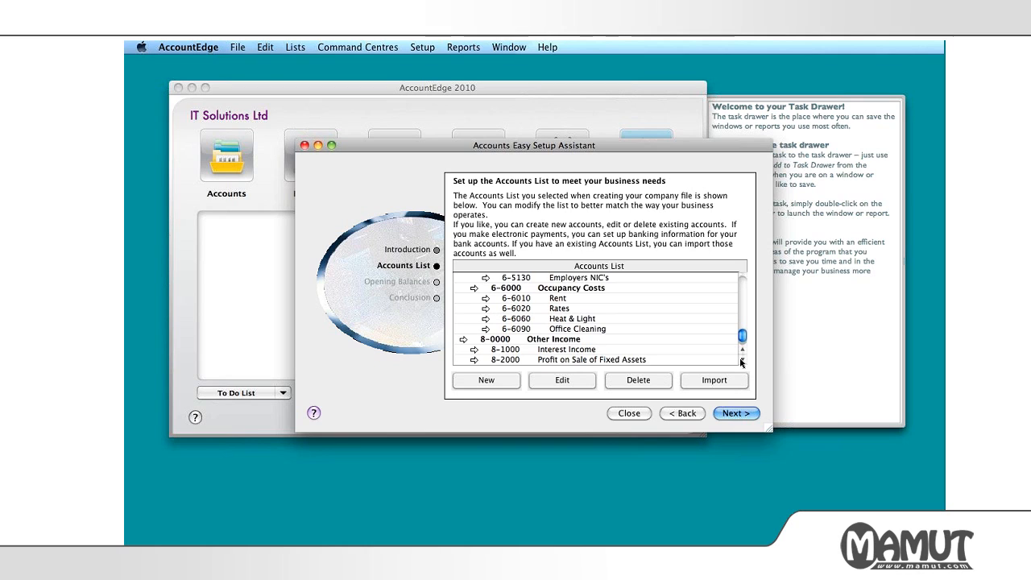
{"action": "left_click", "coordinate": [742, 360]}
{"action": "left_click", "coordinate": [742, 360]}
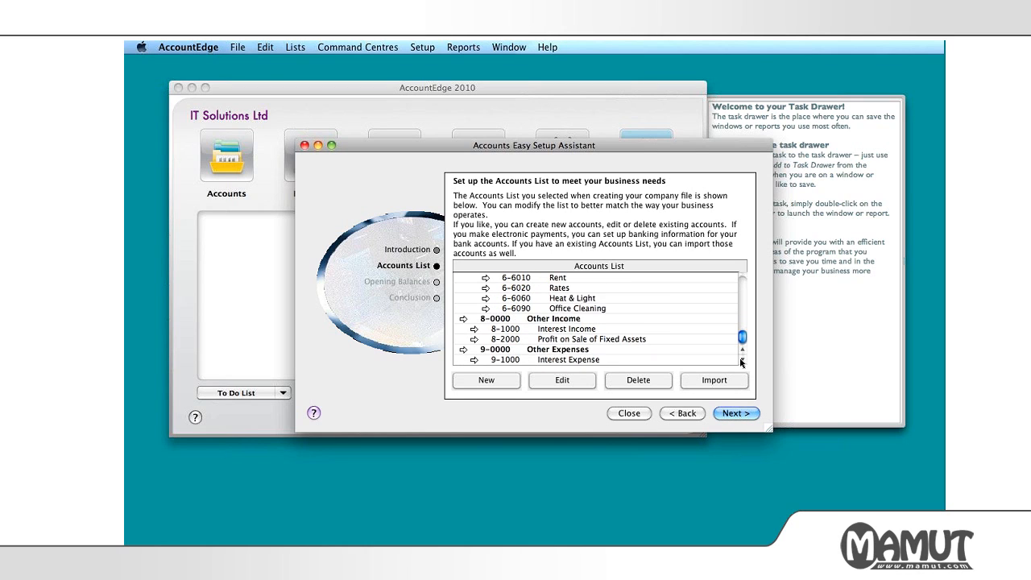
{"action": "left_click", "coordinate": [742, 360]}
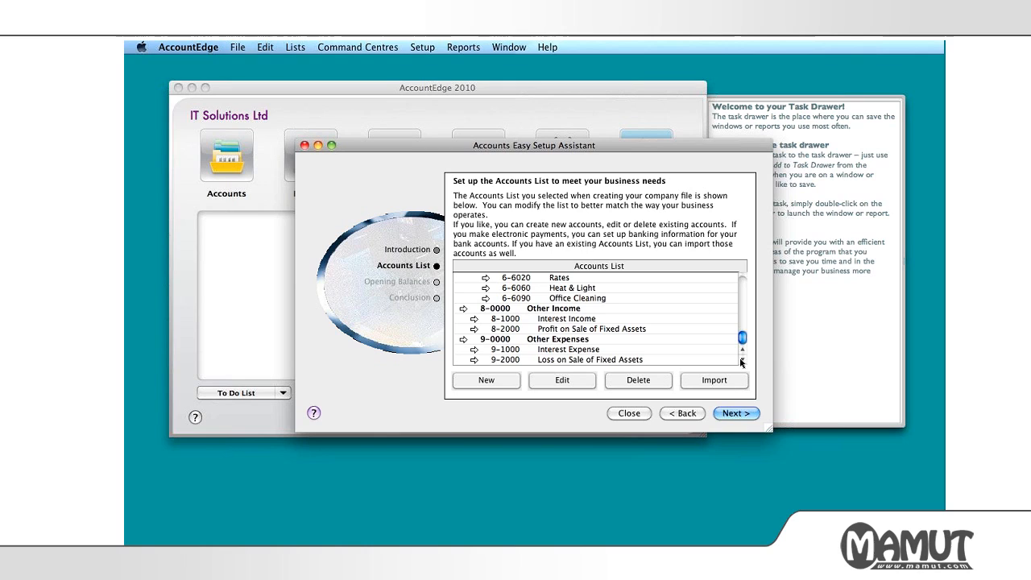
{"action": "left_click", "coordinate": [638, 321]}
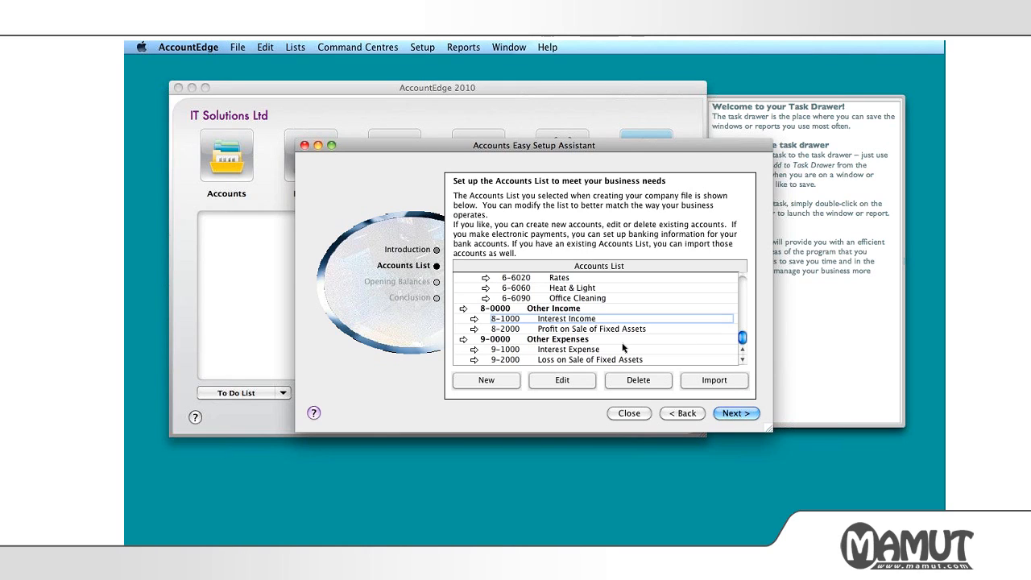
{"action": "left_click", "coordinate": [625, 350]}
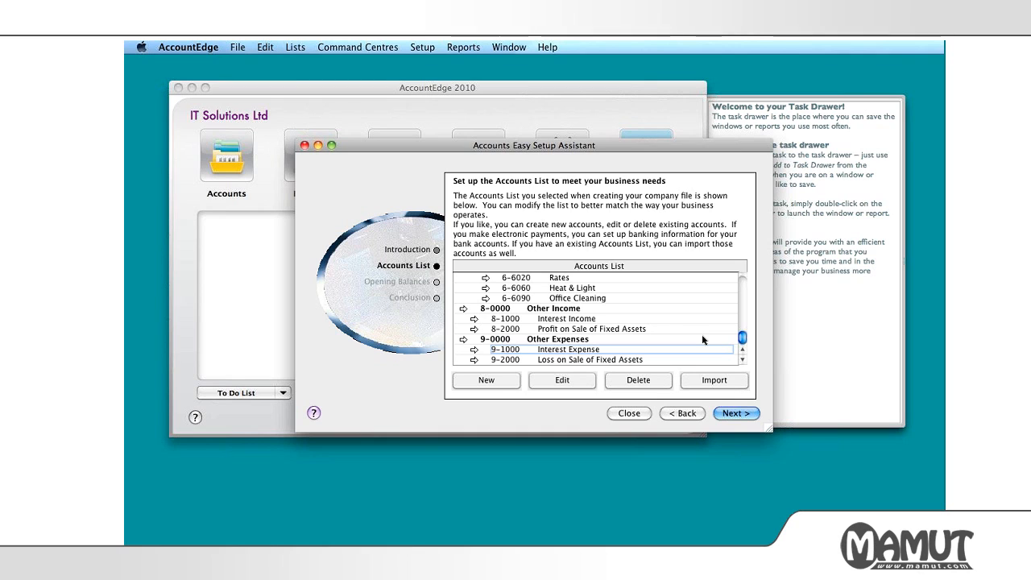
Go on from the accounts list to the assistant's Opening Balances page.
{"action": "left_click", "coordinate": [727, 414]}
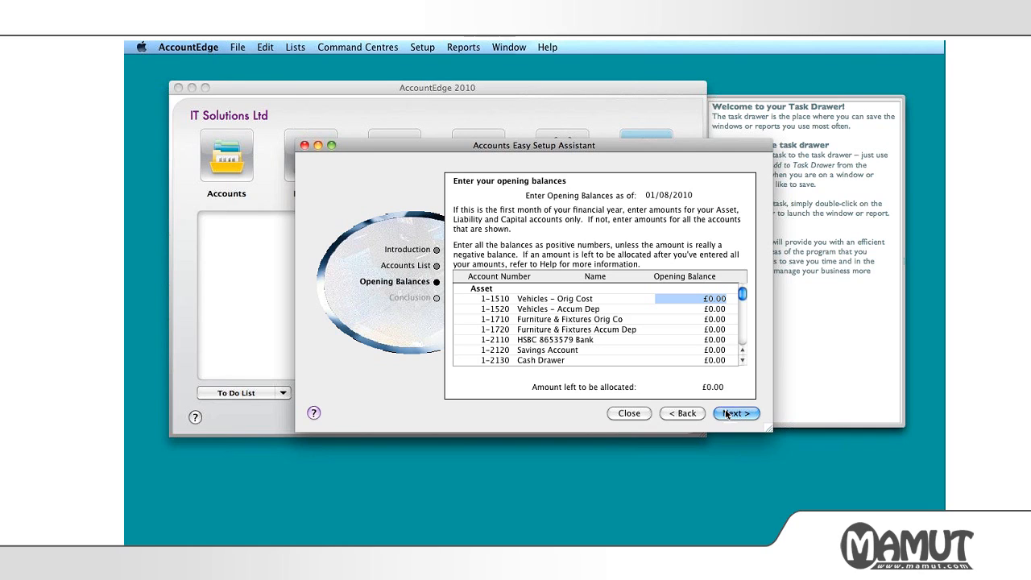
{"action": "left_click", "coordinate": [727, 414]}
{"action": "left_click", "coordinate": [691, 413]}
Enter opening balances of £674 for account 1-1710 Furniture & Fixtures Orig Co and £435 for the HSBC bank account 1-2110.
{"action": "left_click", "coordinate": [698, 309]}
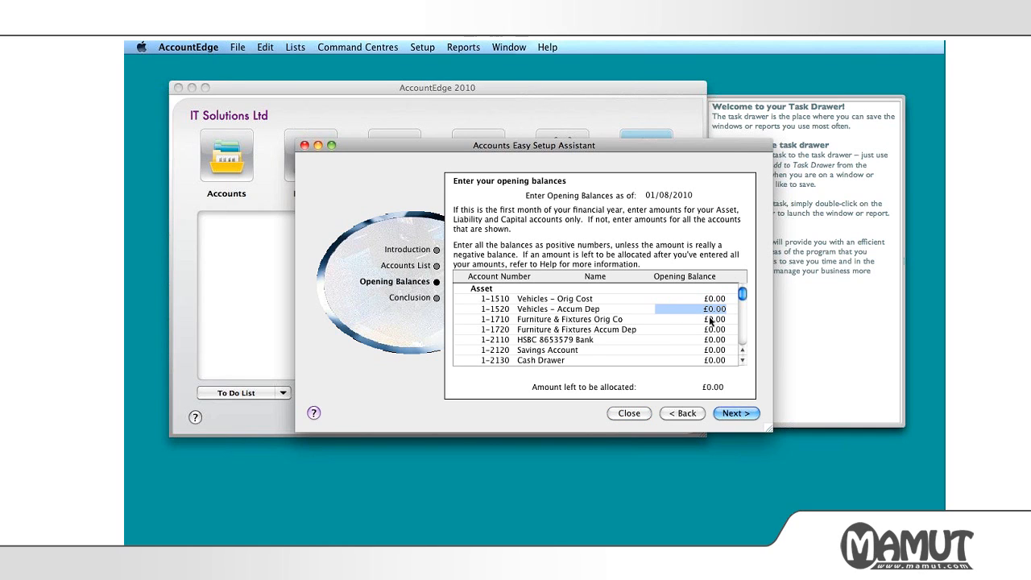
{"action": "left_click", "coordinate": [708, 319]}
{"action": "type", "text": "674"}
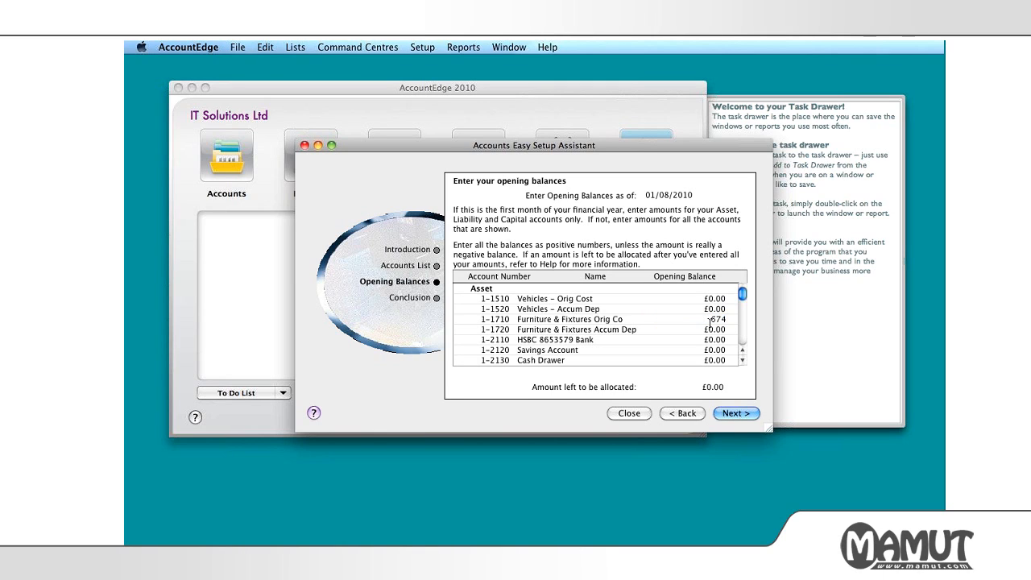
{"action": "key", "text": "Tab"}
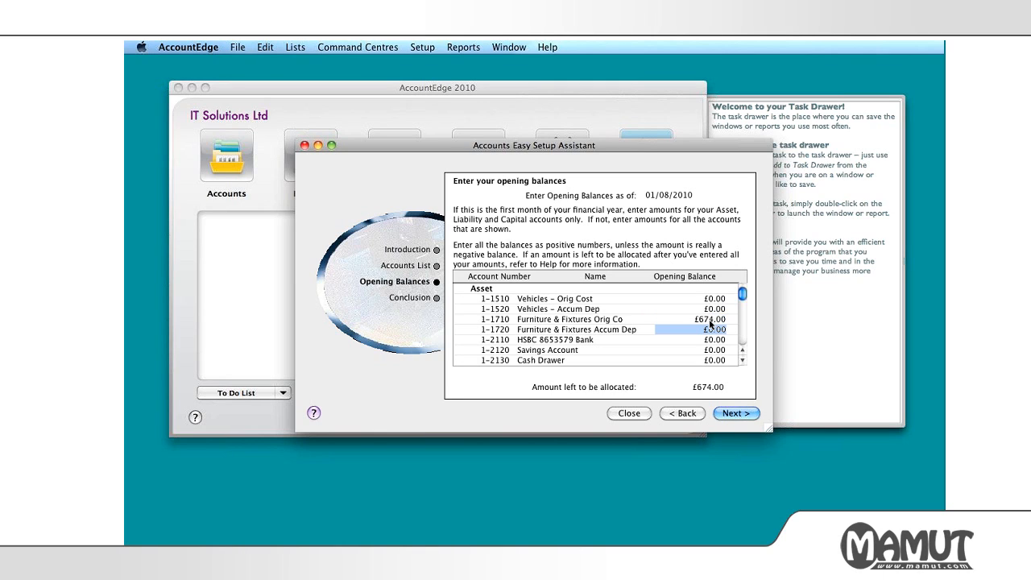
{"action": "key", "text": "Tab"}
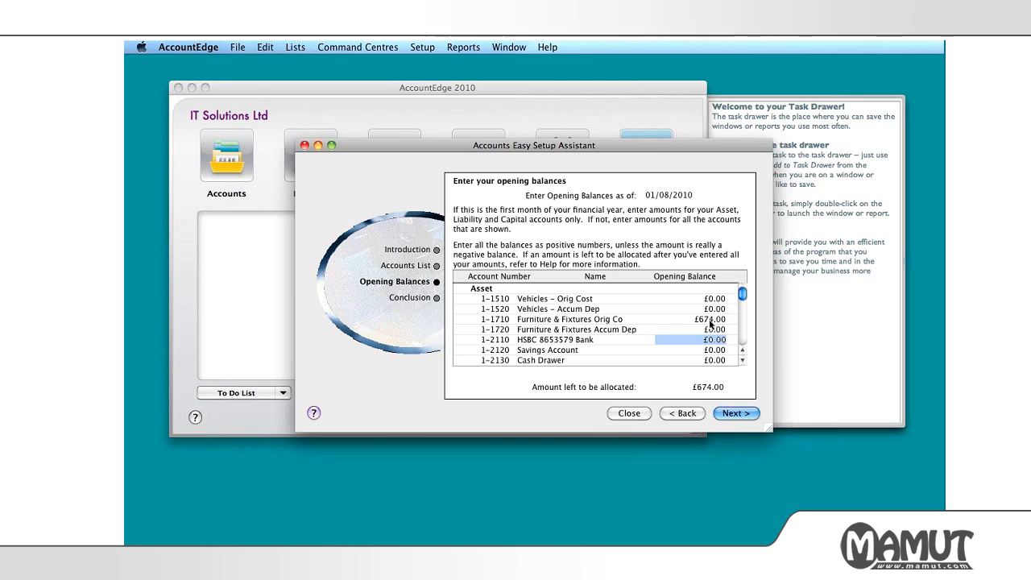
{"action": "type", "text": "435"}
{"action": "key", "text": "Tab"}
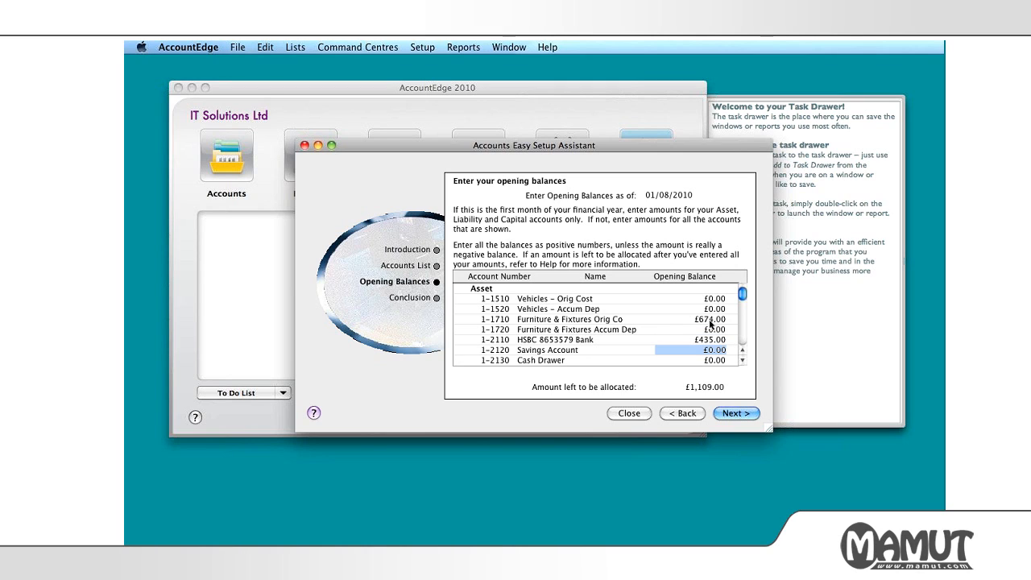
Enter an opening balance of £200 for account 1-2200 Trade Debtors.
{"action": "key", "text": "Tab"}
{"action": "key", "text": "Tab"}
{"action": "key", "text": "Tab"}
{"action": "key", "text": "Tab"}
{"action": "key", "text": "Tab"}
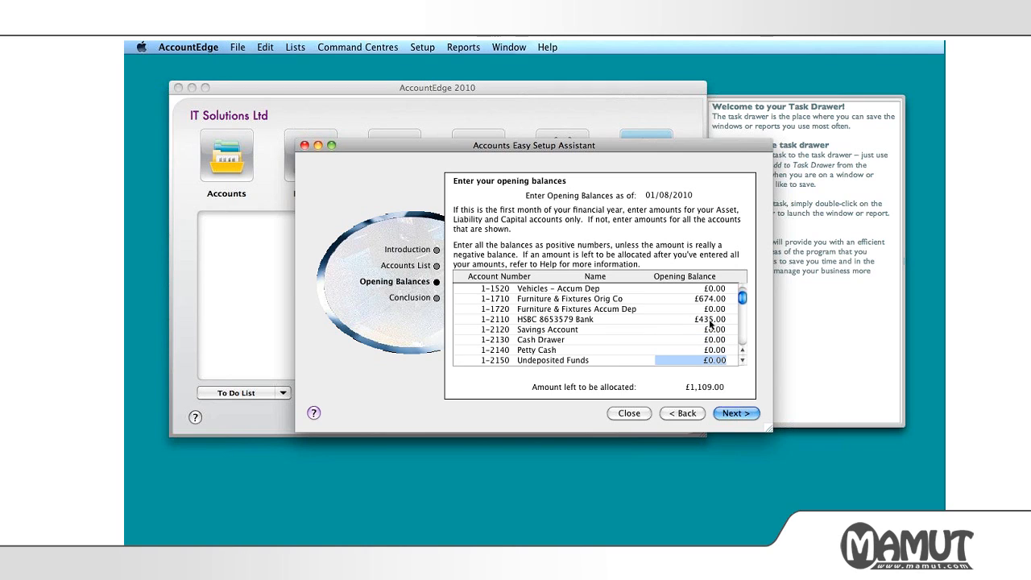
{"action": "key", "text": "Tab"}
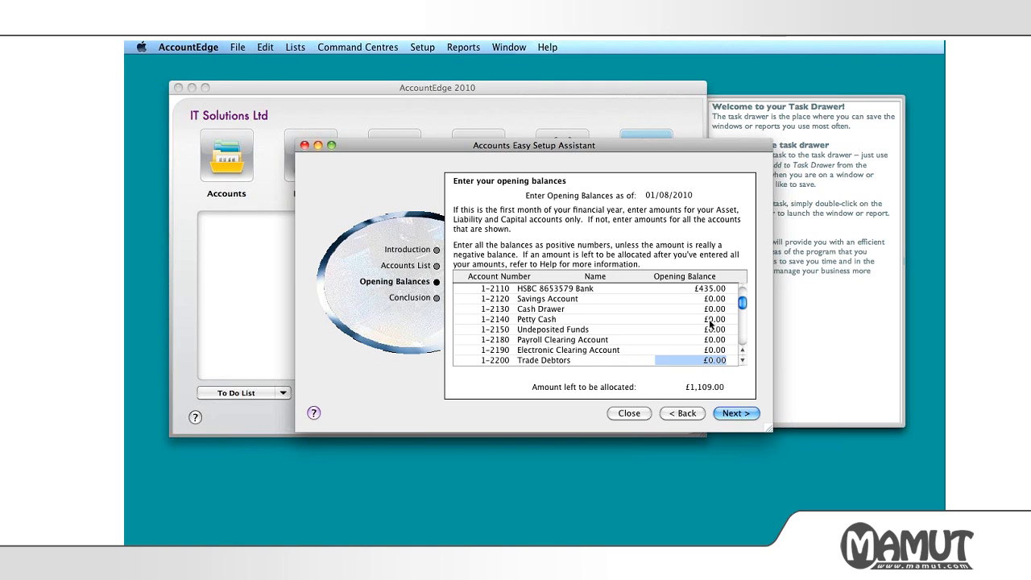
{"action": "type", "text": "200"}
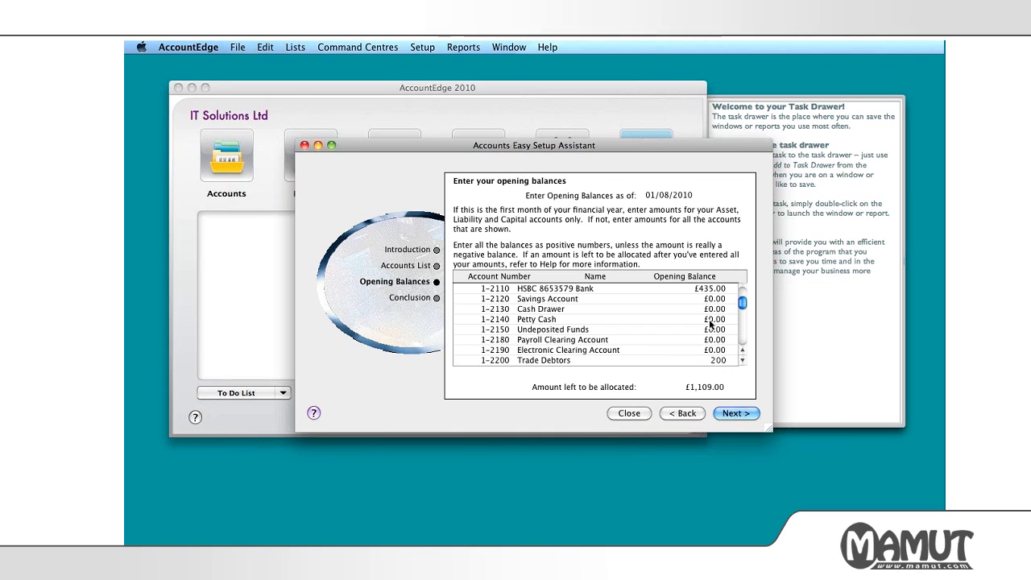
{"action": "key", "text": "Tab"}
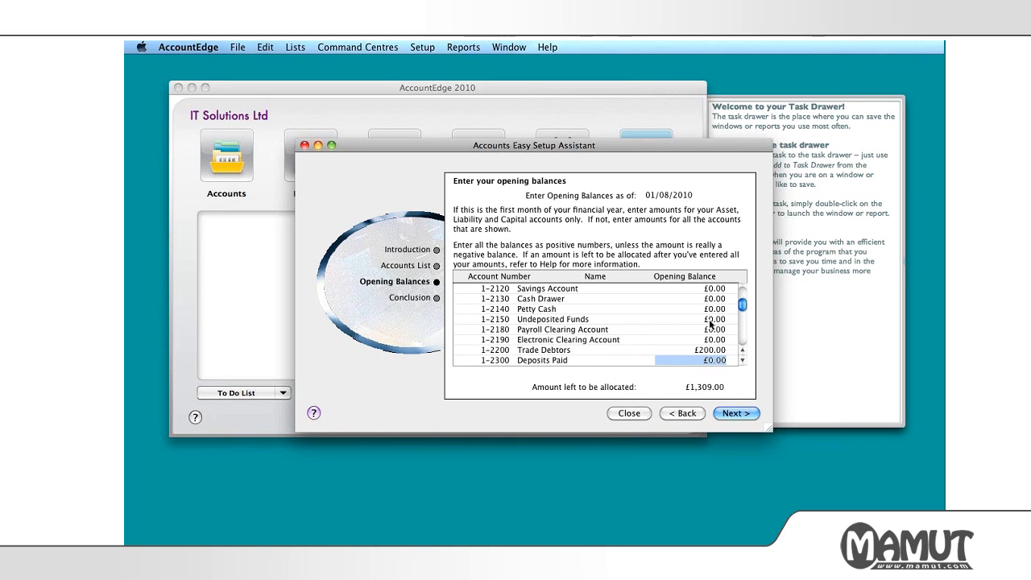
Enter an opening balance of £35 for the liability account 2-1200 Trade Creditors.
{"action": "key", "text": "Tab"}
{"action": "key", "text": "Tab"}
{"action": "key", "text": "Tab"}
{"action": "key", "text": "Tab"}
{"action": "key", "text": "Tab"}
{"action": "key", "text": "Tab"}
{"action": "key", "text": "Tab"}
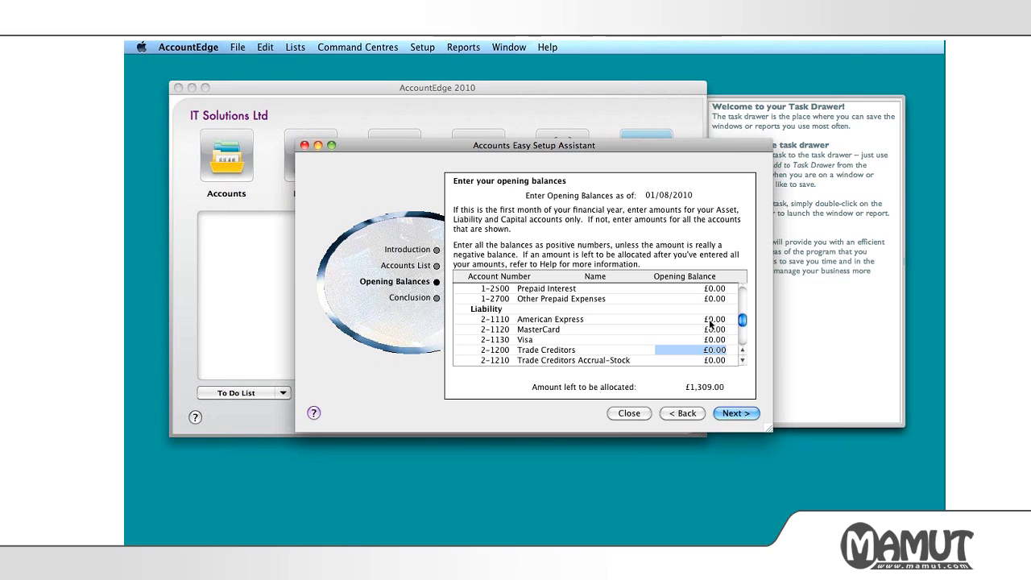
{"action": "type", "text": "35"}
{"action": "key", "text": "Tab"}
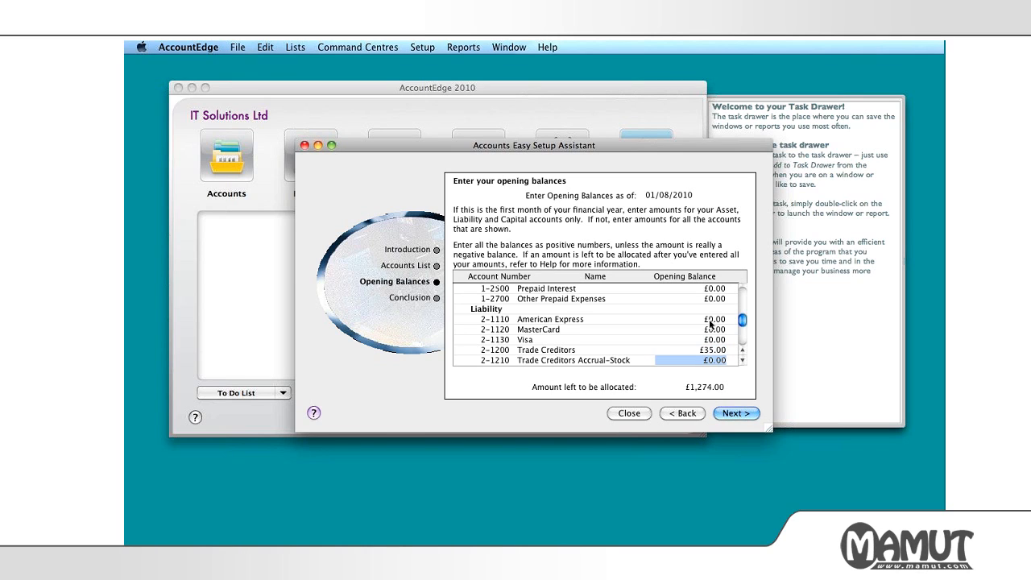
Enter an opening balance of £12,000 for the liability account 2-2100 Bank Loans.
{"action": "key", "text": "Tab"}
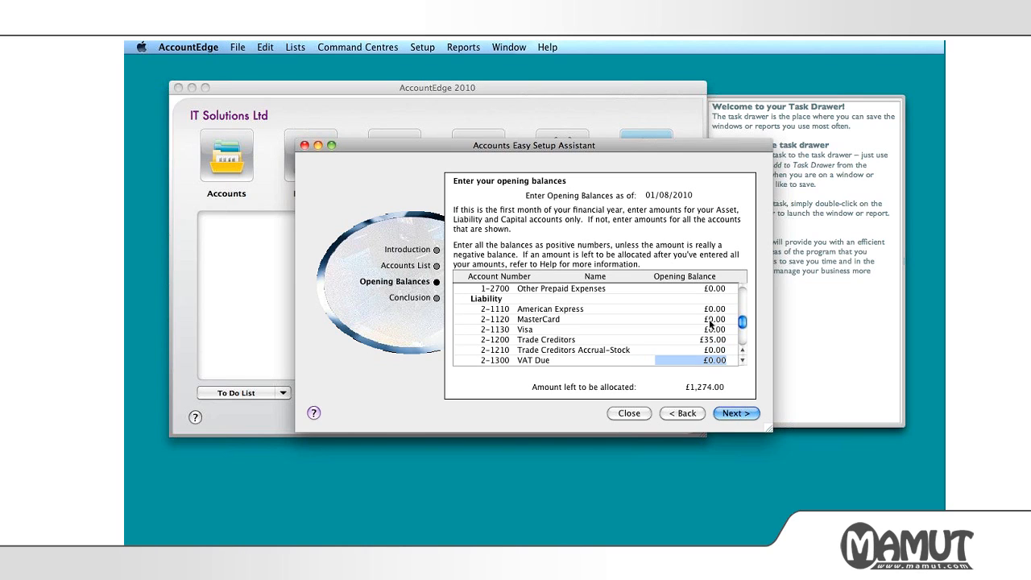
{"action": "key", "text": "Tab"}
{"action": "key", "text": "Tab"}
{"action": "key", "text": "Tab"}
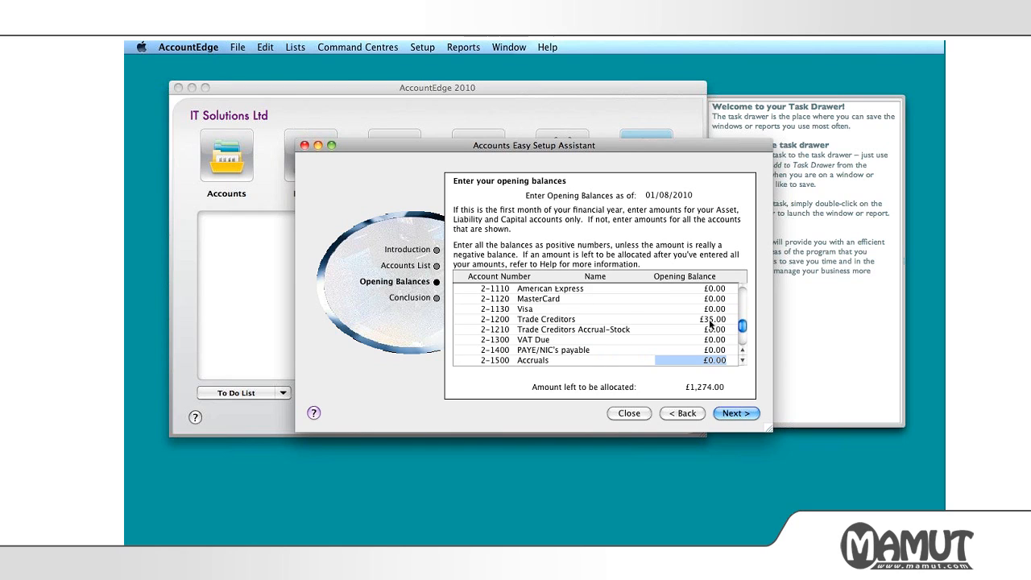
{"action": "key", "text": "Tab"}
{"action": "key", "text": "Tab"}
{"action": "key", "text": "Tab"}
{"action": "key", "text": "shift+Tab"}
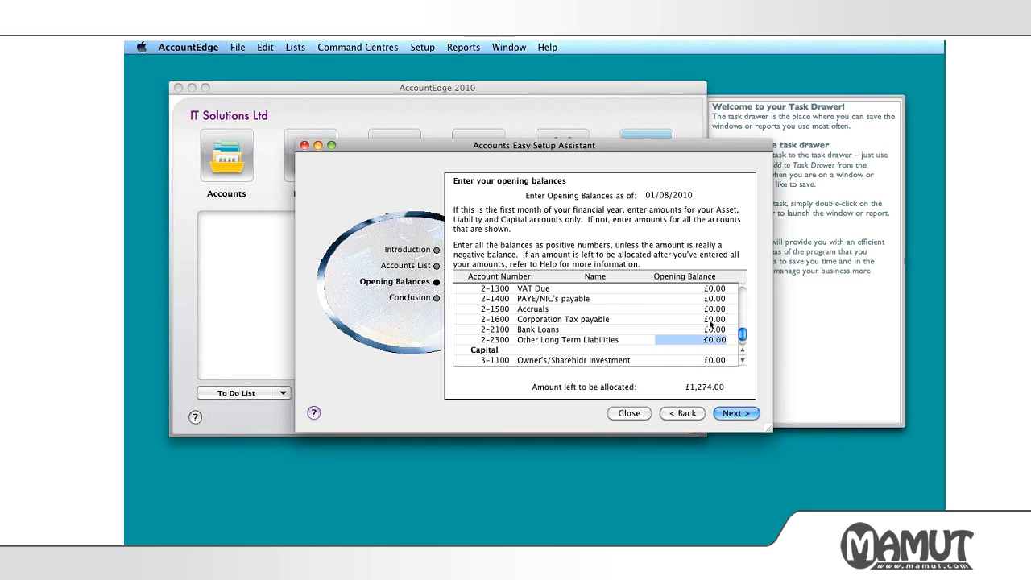
{"action": "key", "text": "shift+Tab"}
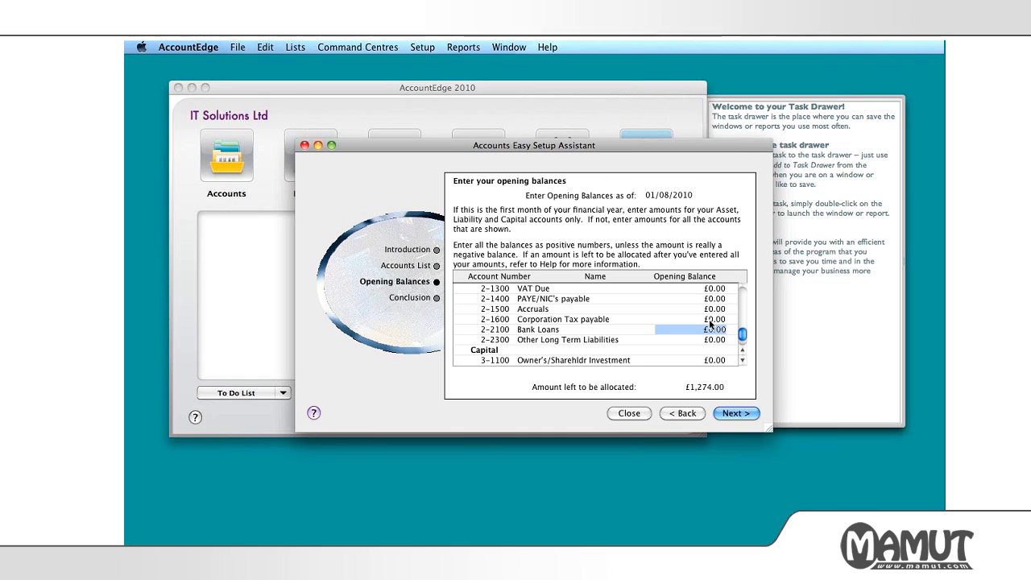
{"action": "type", "text": "12000"}
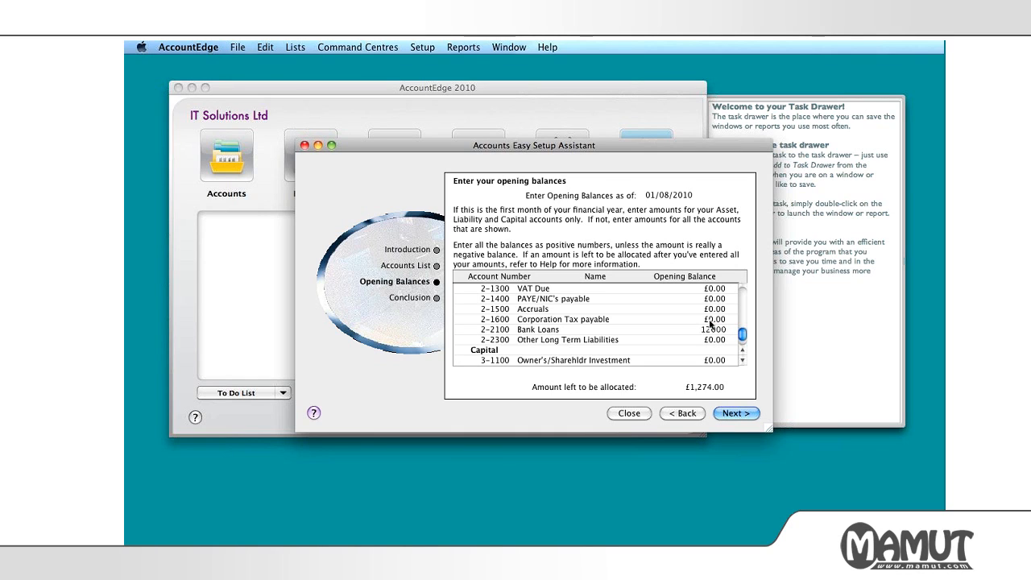
{"action": "key", "text": "Tab"}
Enter an opening balance of £10,726 for the capital account 3-1100 Owner's/Sharehldr Investment.
{"action": "key", "text": "Tab"}
{"action": "key", "text": "Tab"}
{"action": "key", "text": "Tab"}
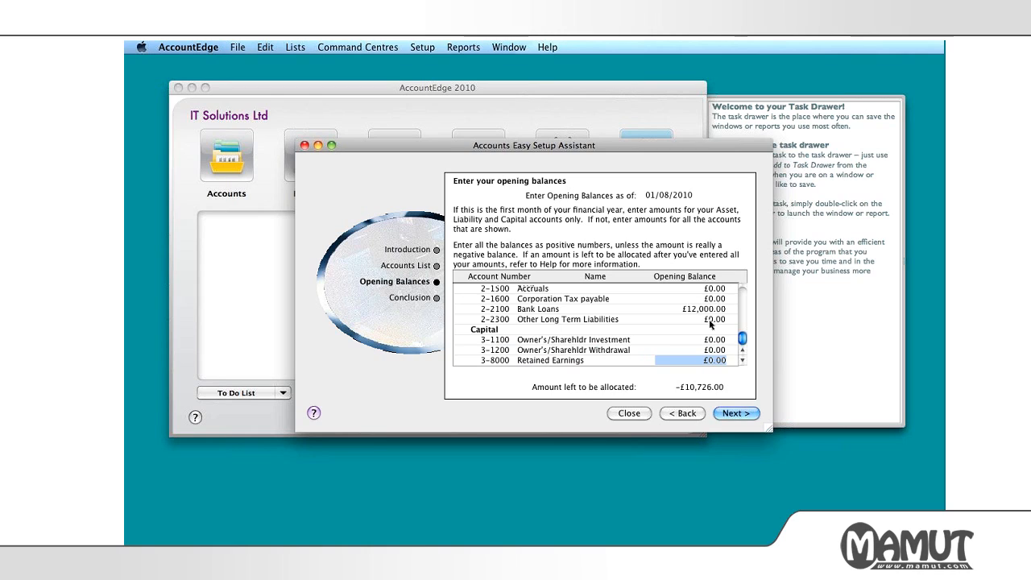
{"action": "key", "text": "shift+Tab"}
{"action": "key", "text": "shift+Tab"}
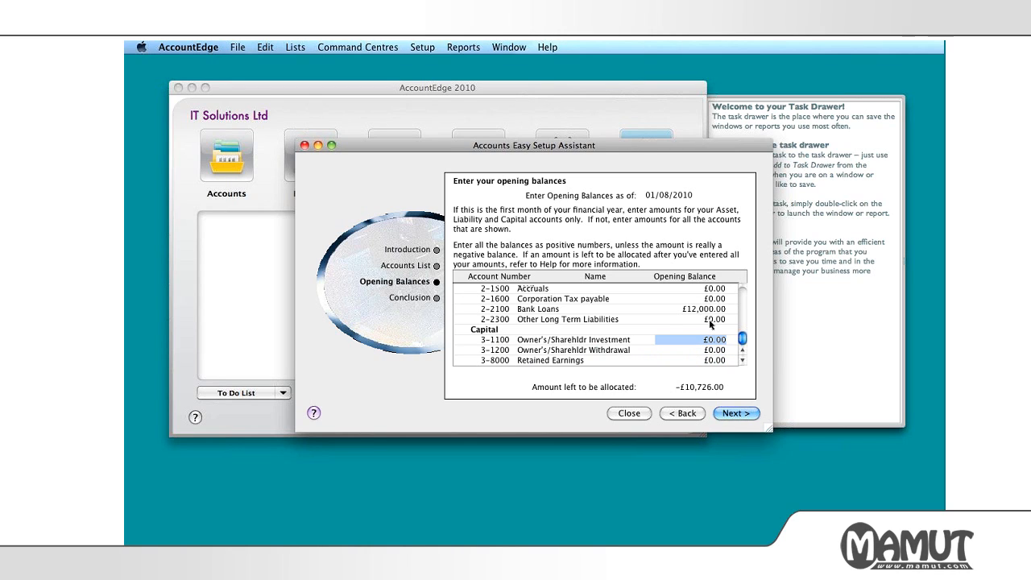
{"action": "type", "text": "10"}
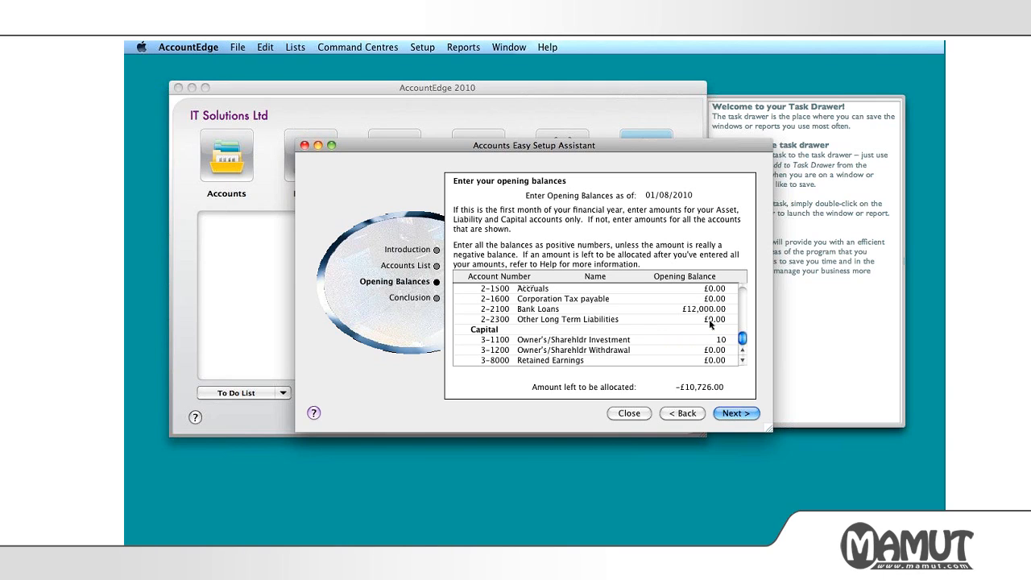
{"action": "type", "text": ",726"}
{"action": "key", "text": "Tab"}
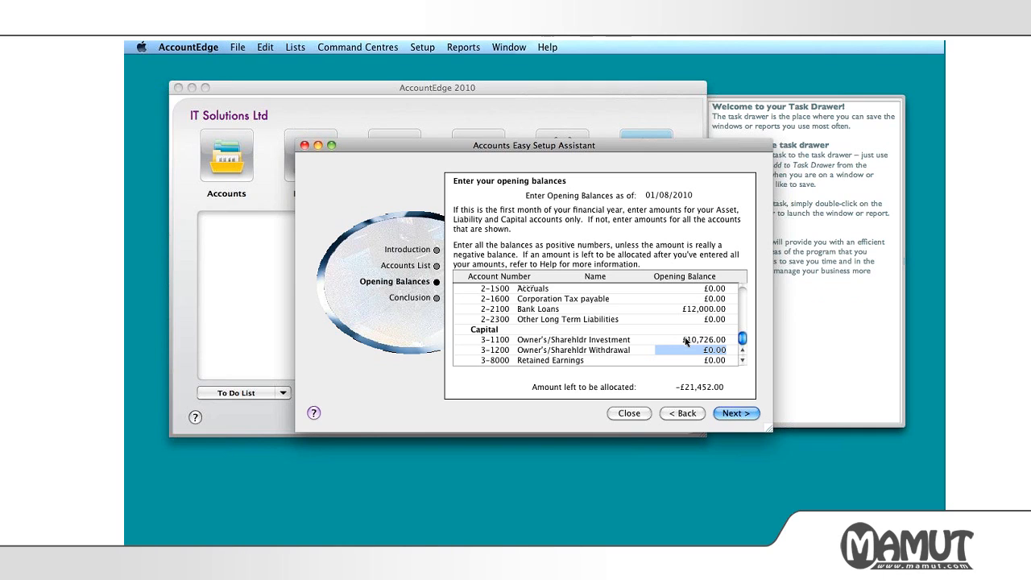
Return to the asset accounts and enter an opening balance of £20,700 for 1-1510 Vehicles - Orig Cost.
{"action": "left_click", "coordinate": [744, 302]}
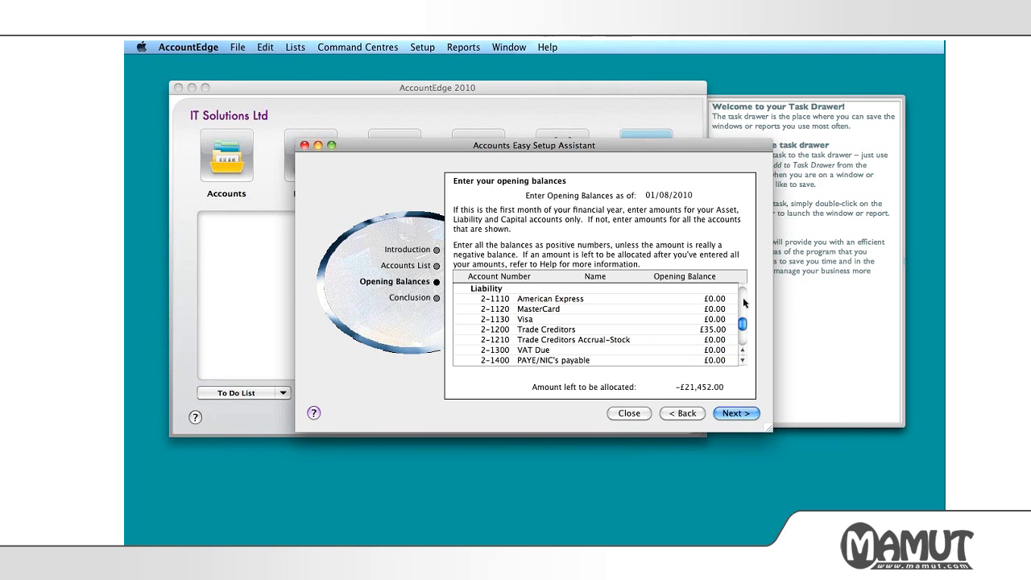
{"action": "left_click", "coordinate": [743, 301]}
{"action": "left_click", "coordinate": [743, 298]}
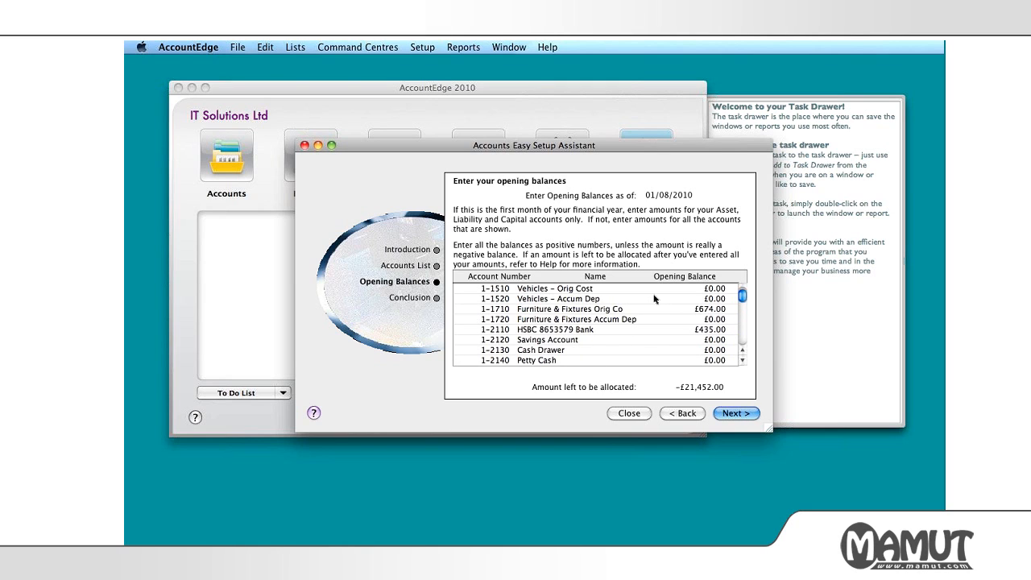
{"action": "scroll", "coordinate": [727, 297], "scroll_direction": "up", "scroll_amount": 1}
{"action": "left_click", "coordinate": [727, 298]}
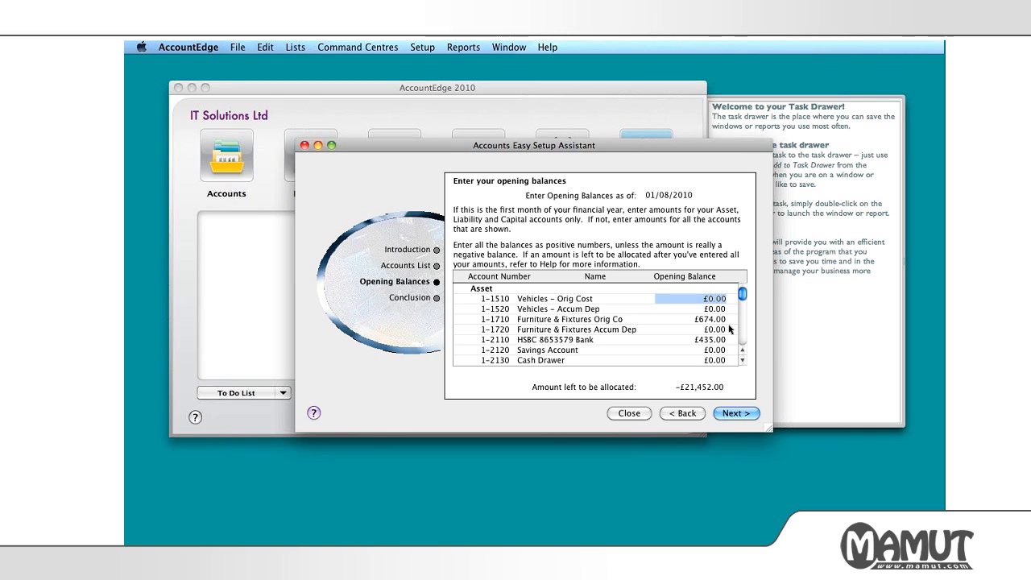
{"action": "type", "text": "20700"}
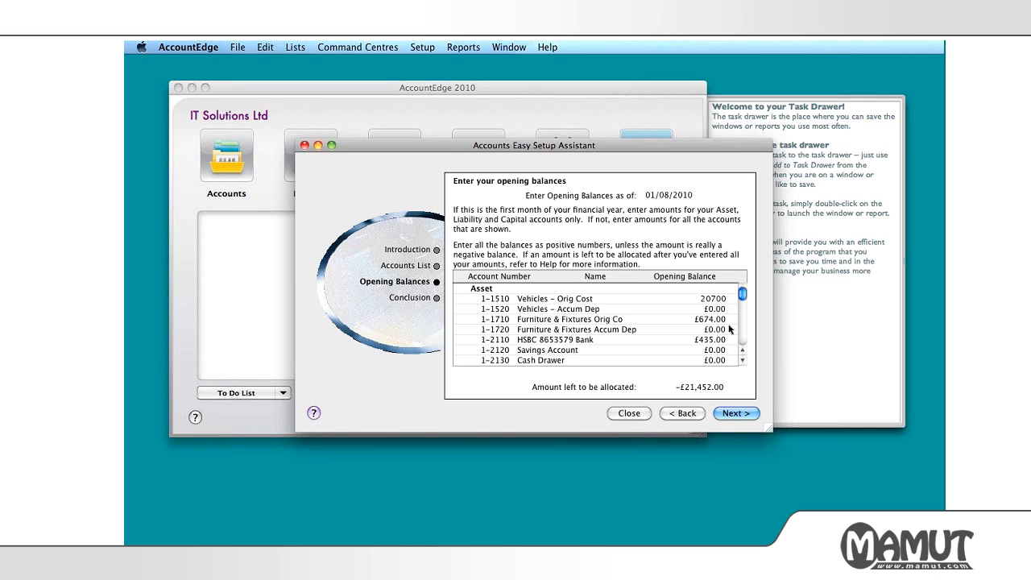
{"action": "key", "text": "Tab"}
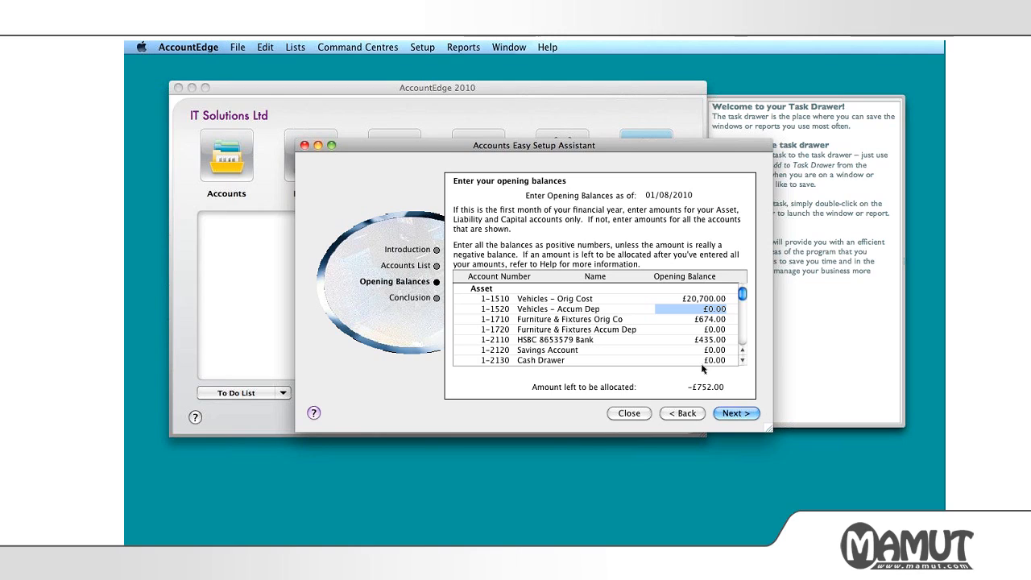
Enter an opening balance of £752 for account 1-2120 Savings Account.
{"action": "key", "text": "Tab"}
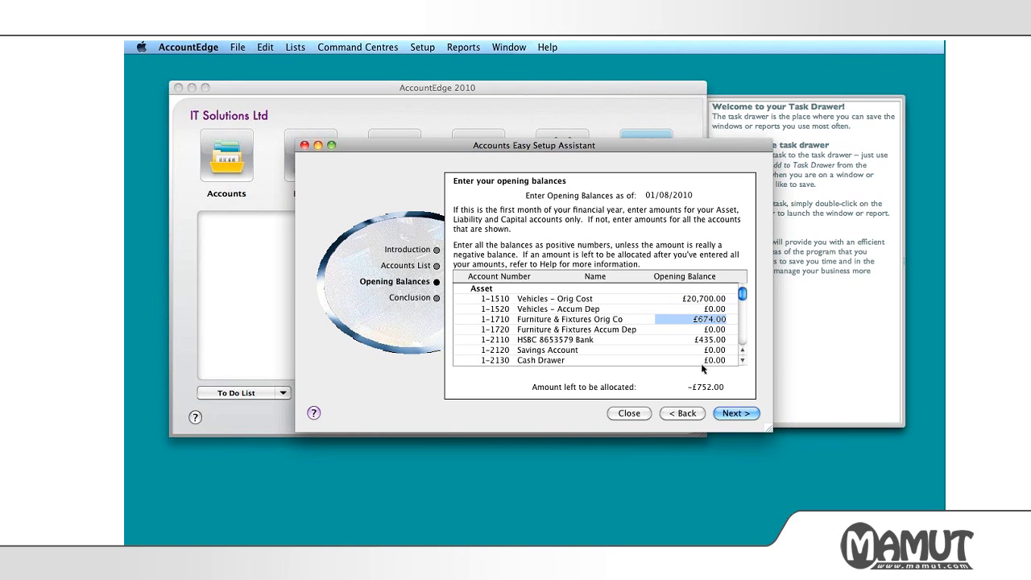
{"action": "key", "text": "Tab"}
{"action": "key", "text": "Tab"}
{"action": "key", "text": "Tab"}
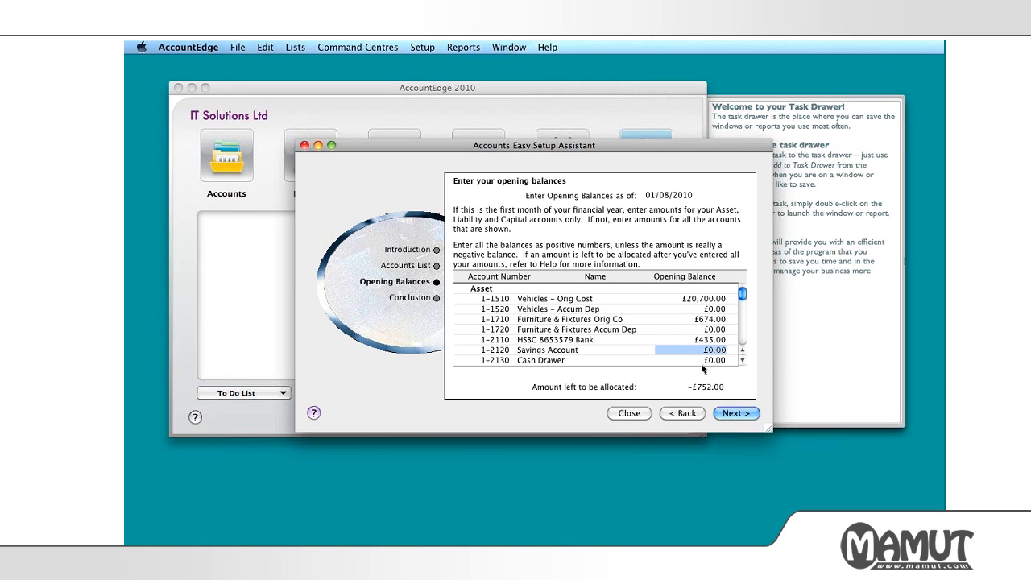
{"action": "type", "text": "752"}
{"action": "key", "text": "Tab"}
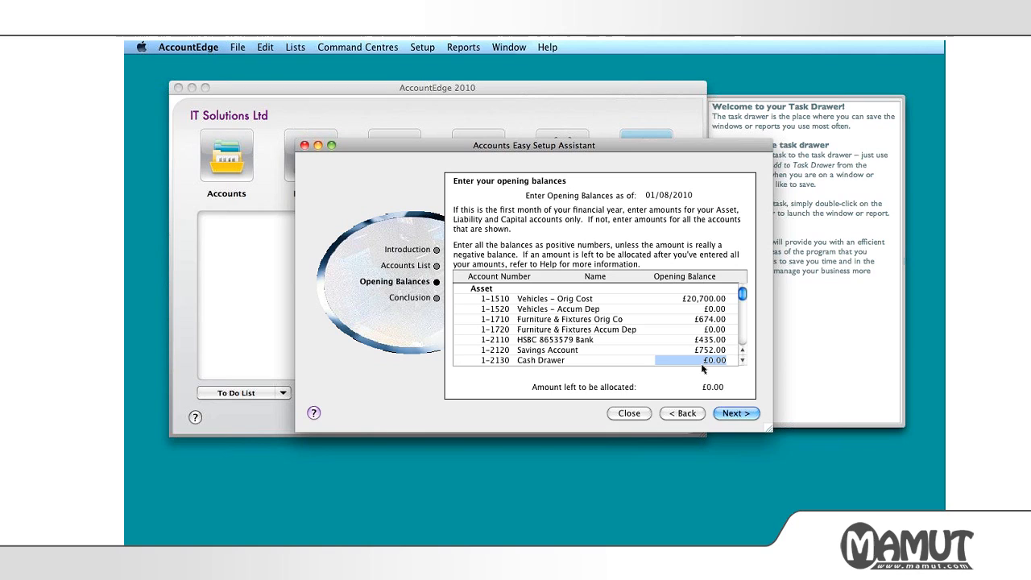
Go on from the opening balances to the conclusion and close the Accounts Easy Setup Assistant.
{"action": "scroll", "coordinate": [746, 361], "scroll_direction": "down", "scroll_amount": 4}
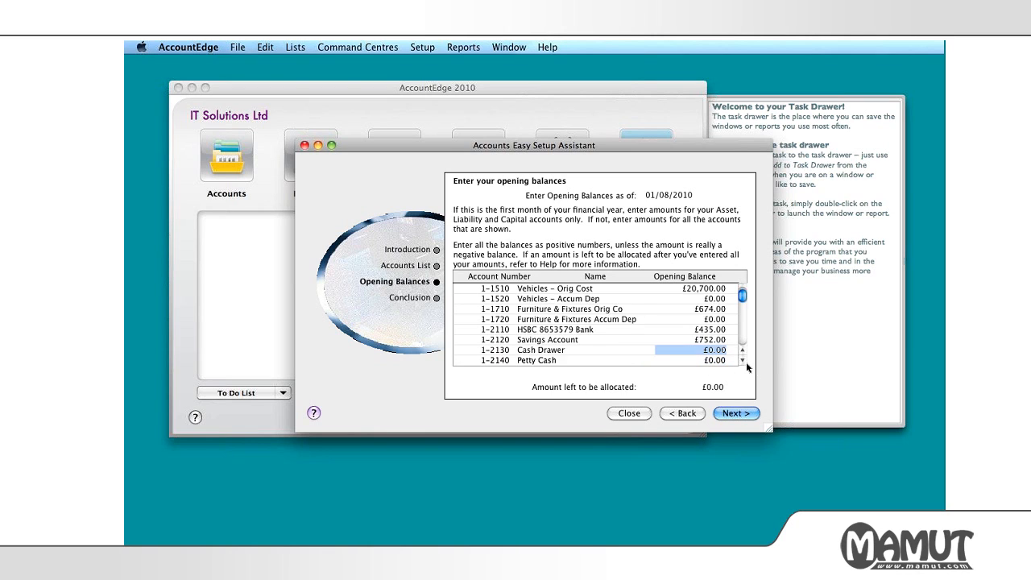
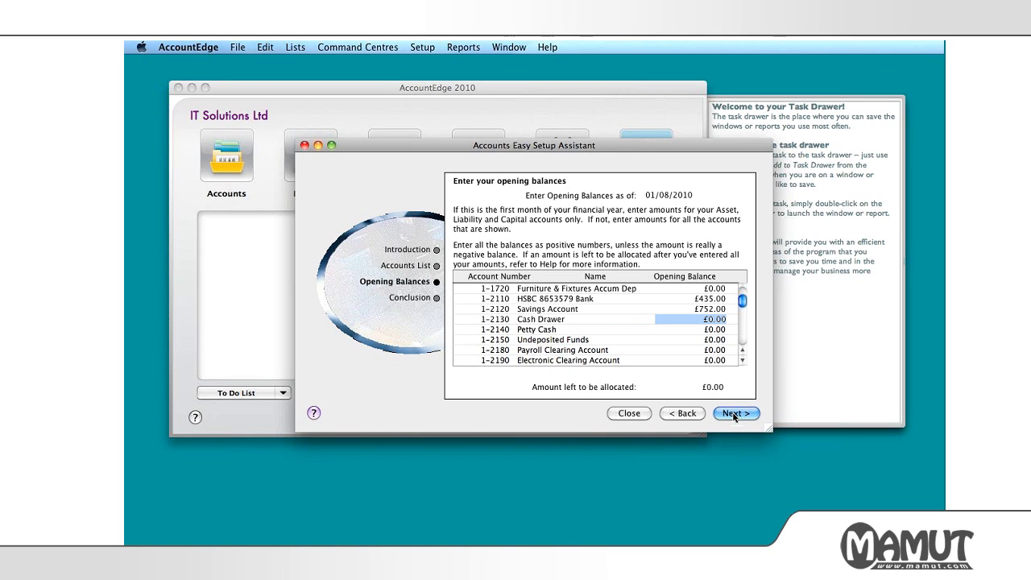
{"action": "left_click", "coordinate": [734, 414]}
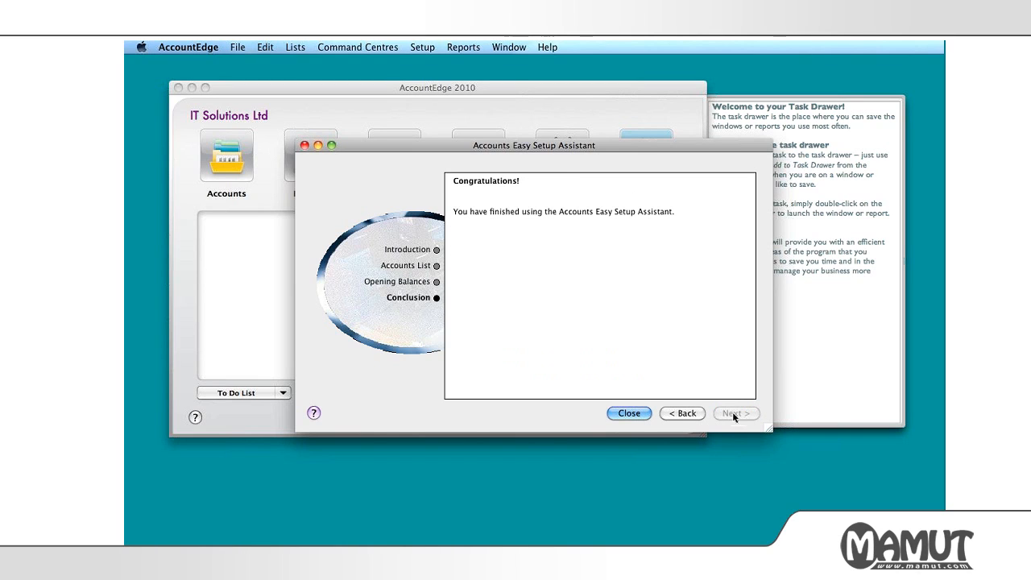
{"action": "left_click", "coordinate": [634, 412]}
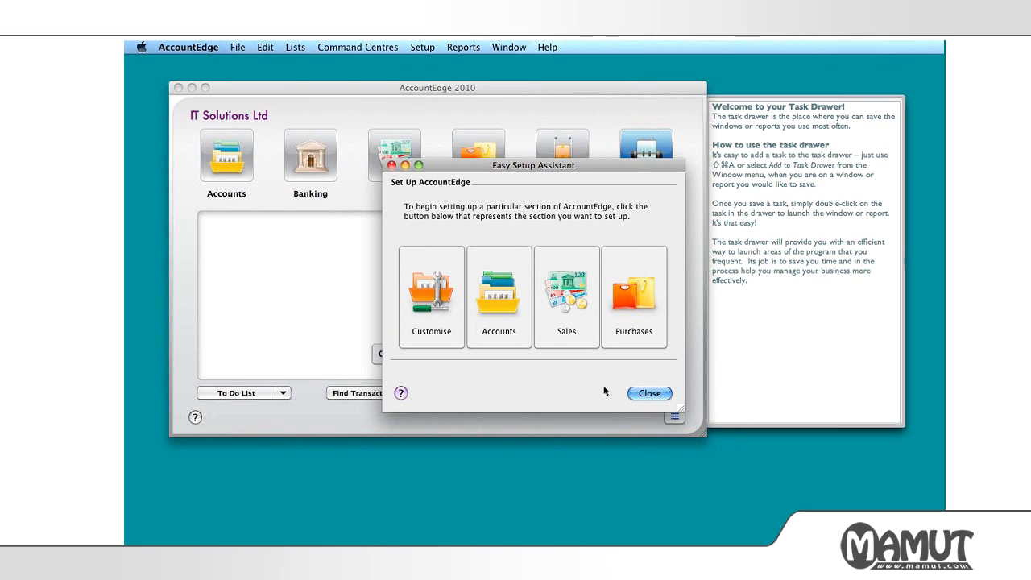
Start the Sales Easy Setup Assistant and choose Item as the default sales layout.
{"action": "left_click", "coordinate": [574, 342]}
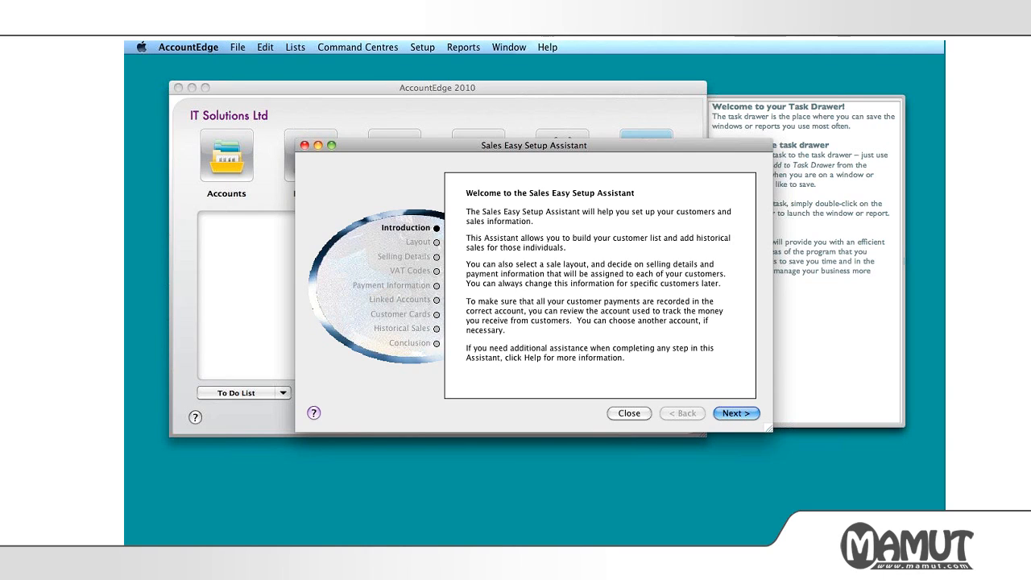
{"action": "left_click", "coordinate": [721, 418]}
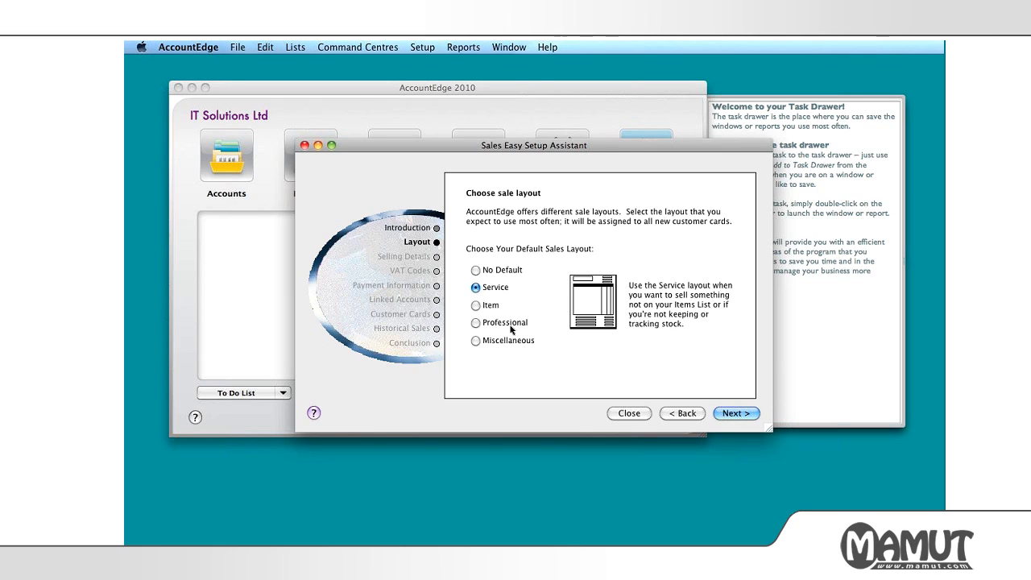
{"action": "left_click", "coordinate": [480, 308]}
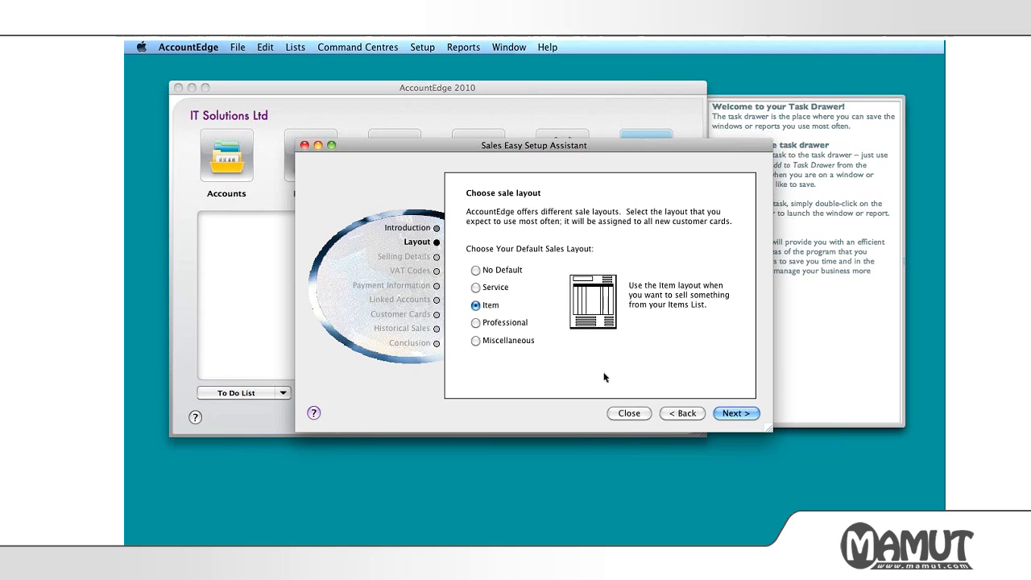
{"action": "left_click", "coordinate": [512, 324]}
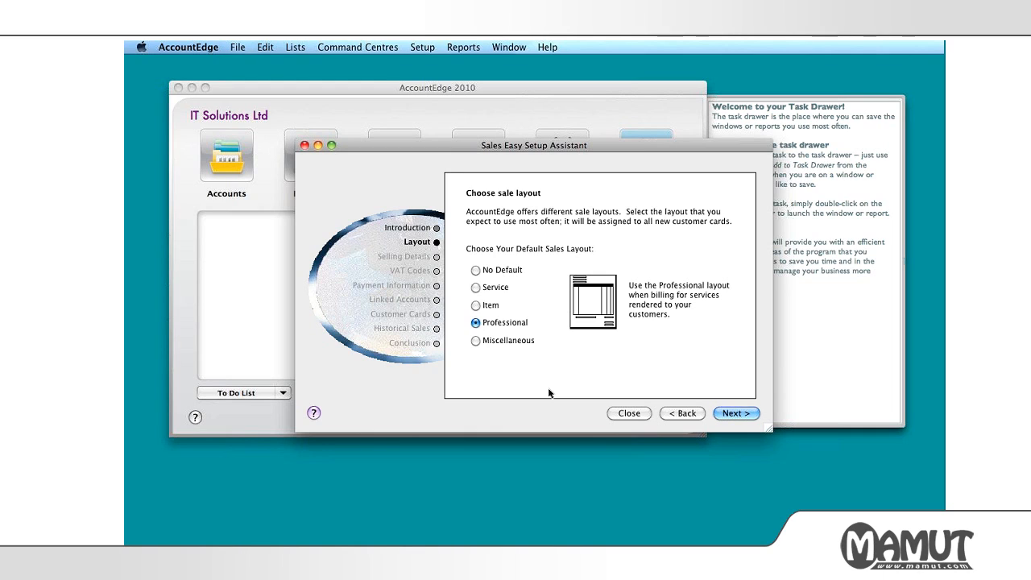
{"action": "left_click", "coordinate": [482, 308]}
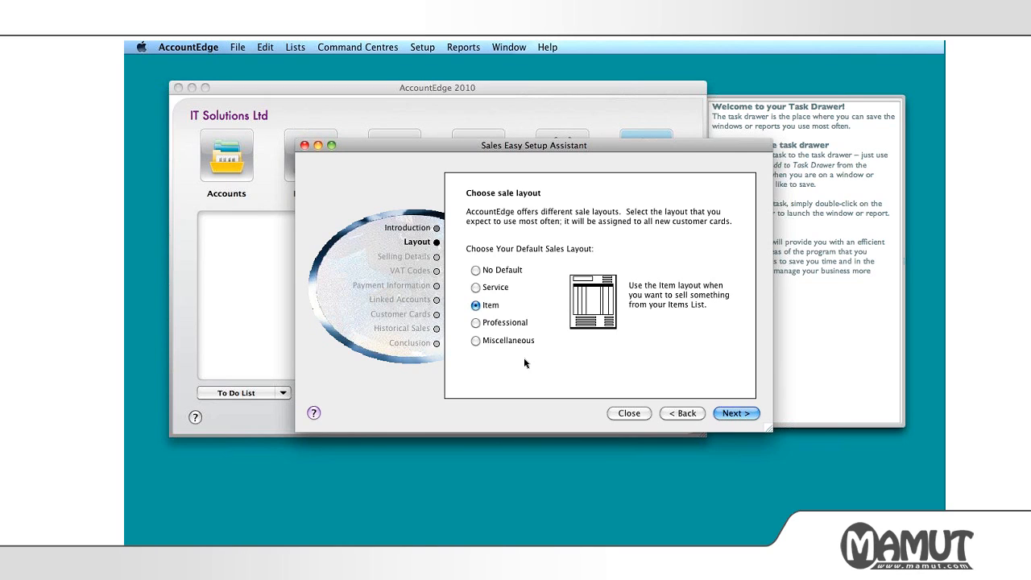
Go on to the selling details and set the income account to 4-1000 Consulting Fees.
{"action": "left_click", "coordinate": [725, 413]}
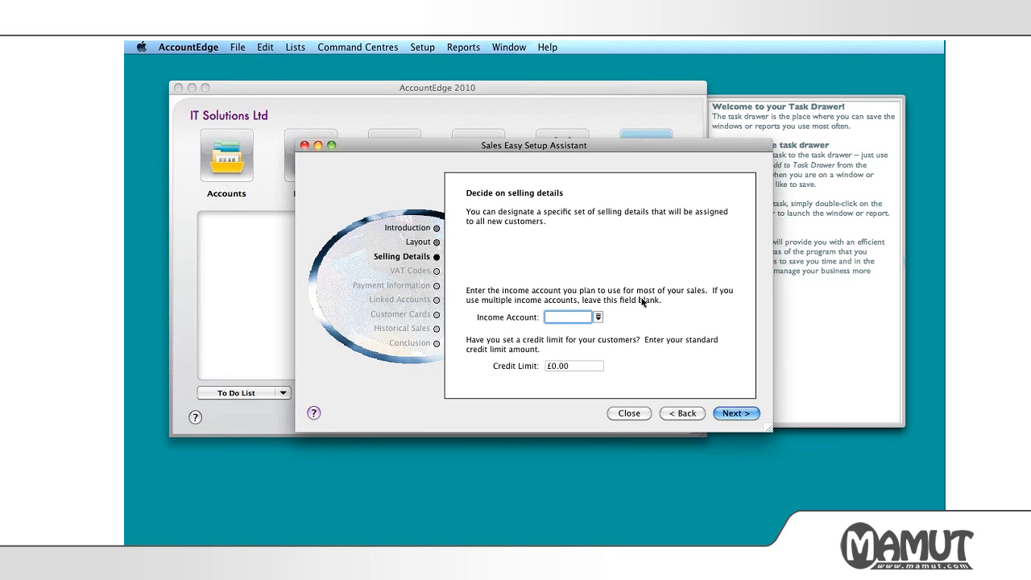
{"action": "left_click", "coordinate": [598, 318]}
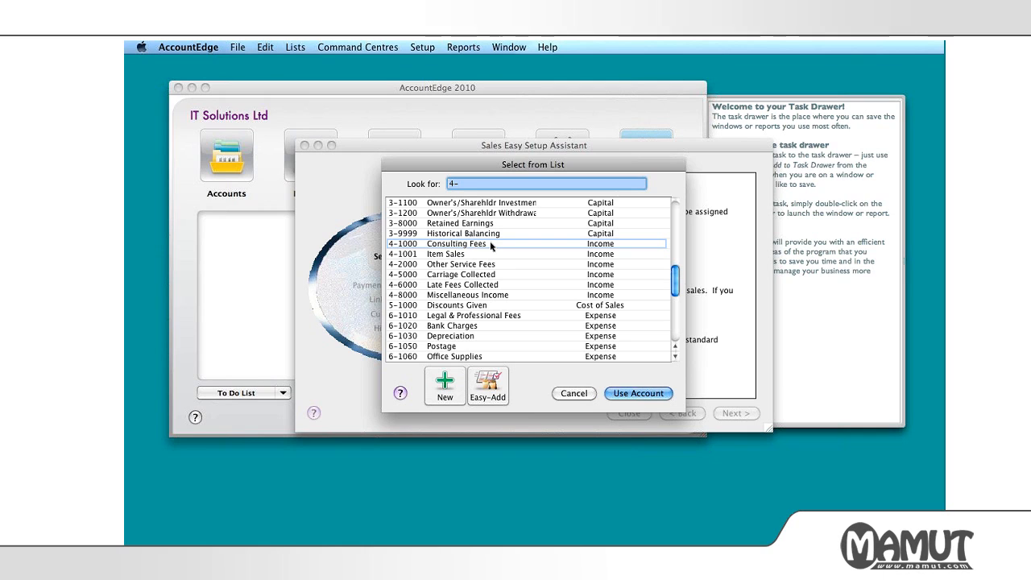
{"action": "left_click", "coordinate": [625, 398]}
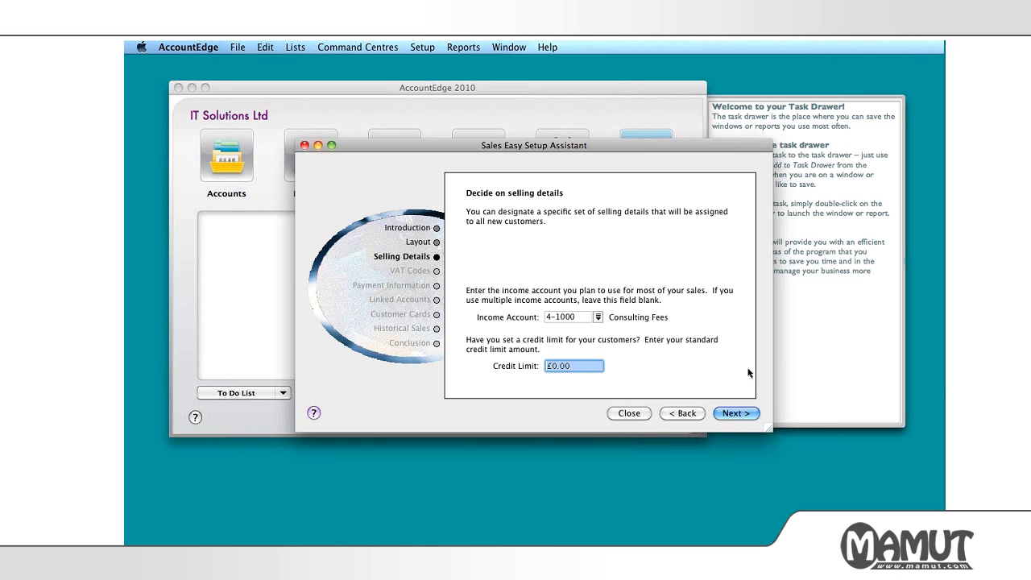
Set the default customer credit limit to £5,000 and go on past the VAT codes to the payment information, keeping Standard VAT.
{"action": "type", "text": "5000"}
{"action": "left_click", "coordinate": [736, 412]}
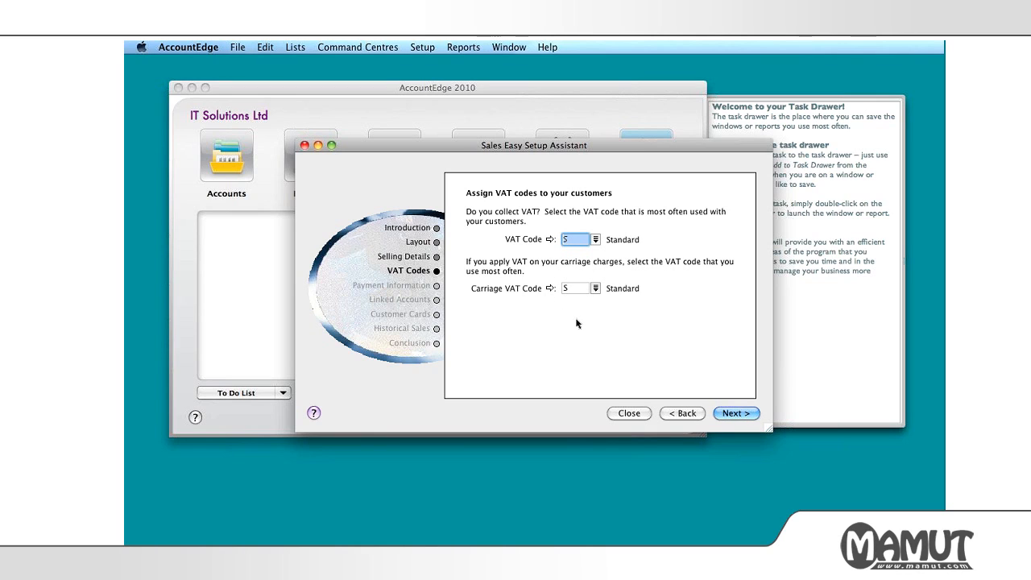
{"action": "left_click", "coordinate": [727, 413]}
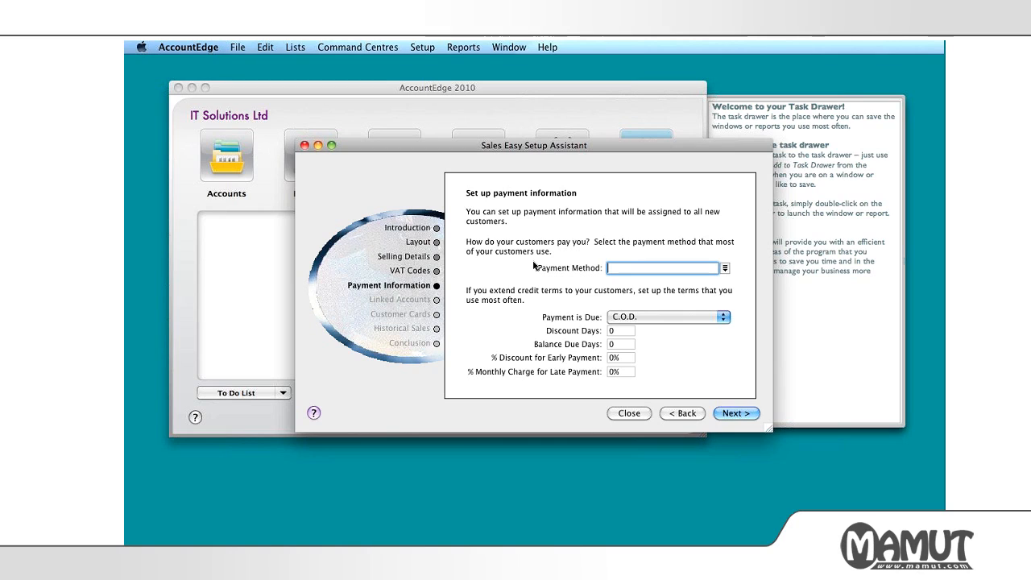
Add a new payment method named BACS with the method type Other.
{"action": "left_click", "coordinate": [725, 268]}
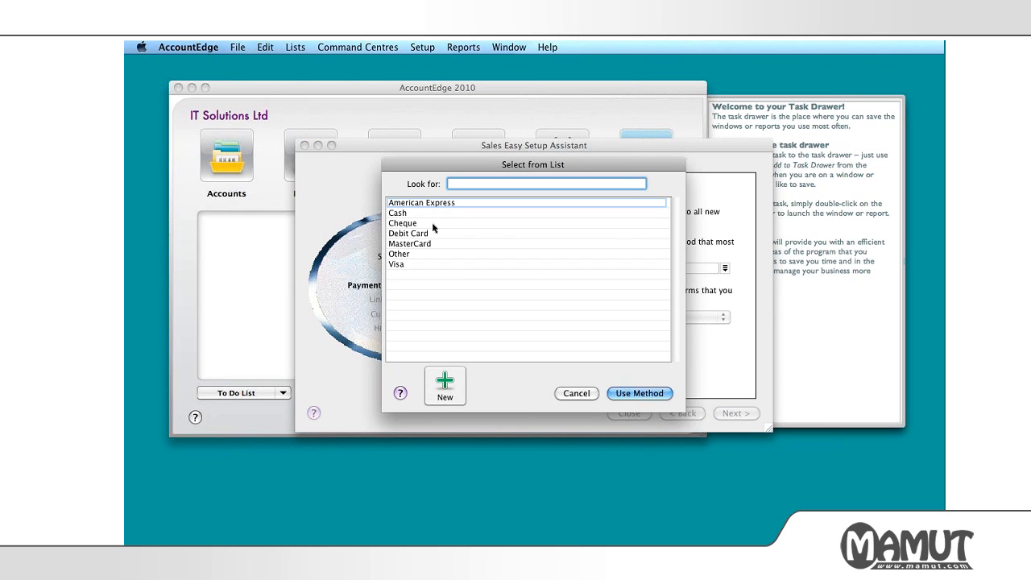
{"action": "left_click", "coordinate": [405, 224]}
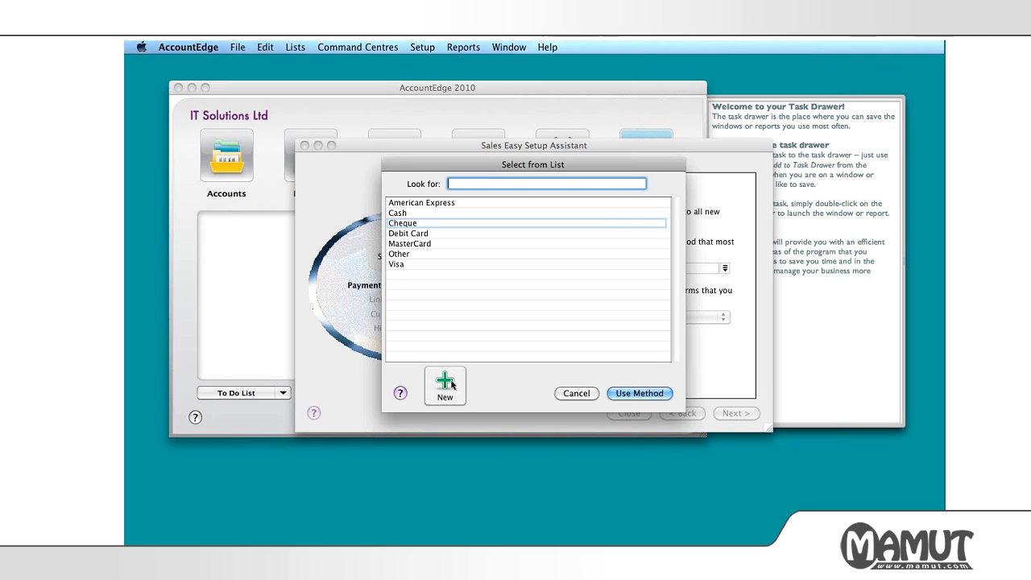
{"action": "left_click", "coordinate": [445, 385]}
{"action": "type", "text": "BACS"}
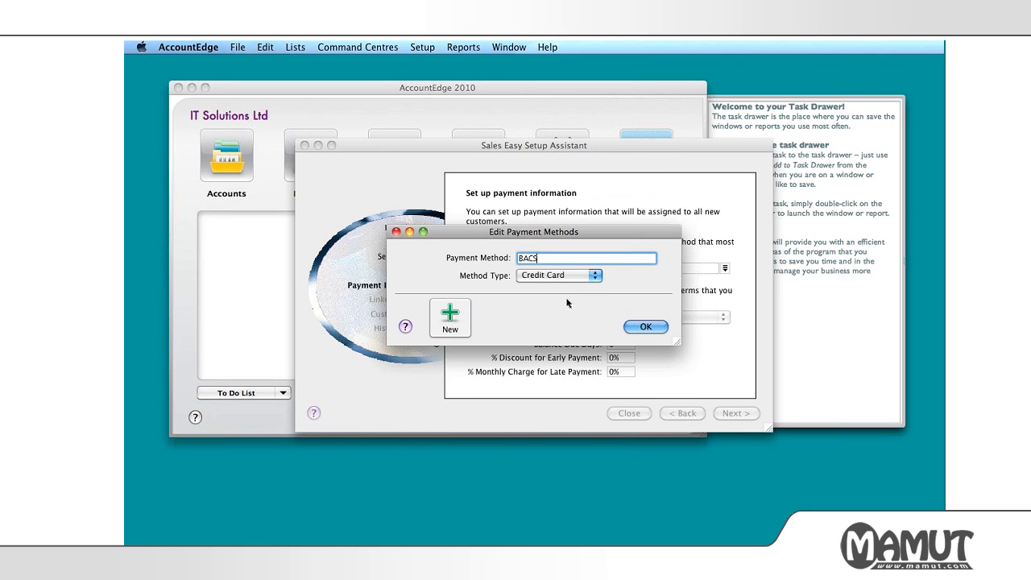
{"action": "left_click", "coordinate": [589, 279]}
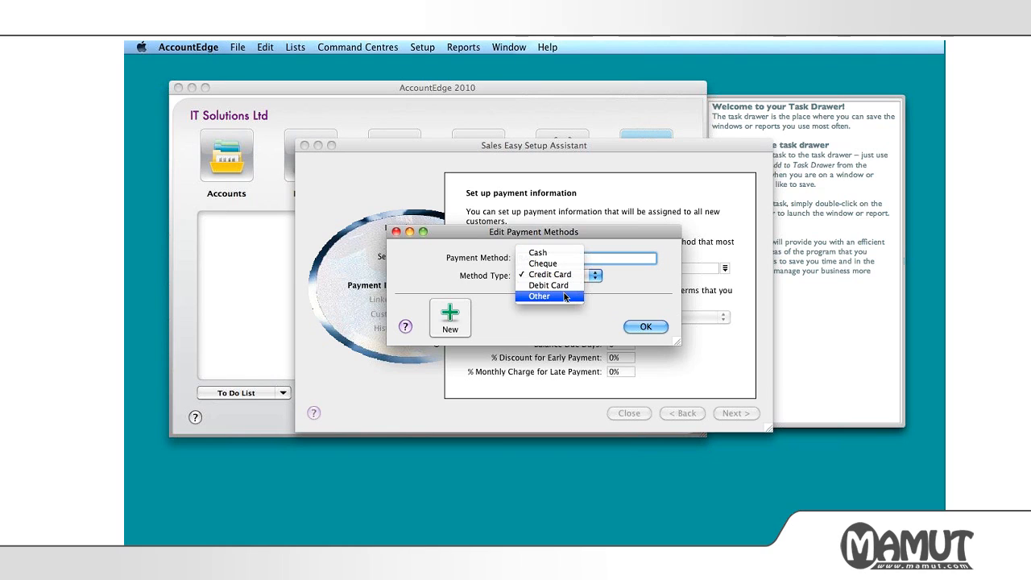
{"action": "left_click", "coordinate": [563, 295]}
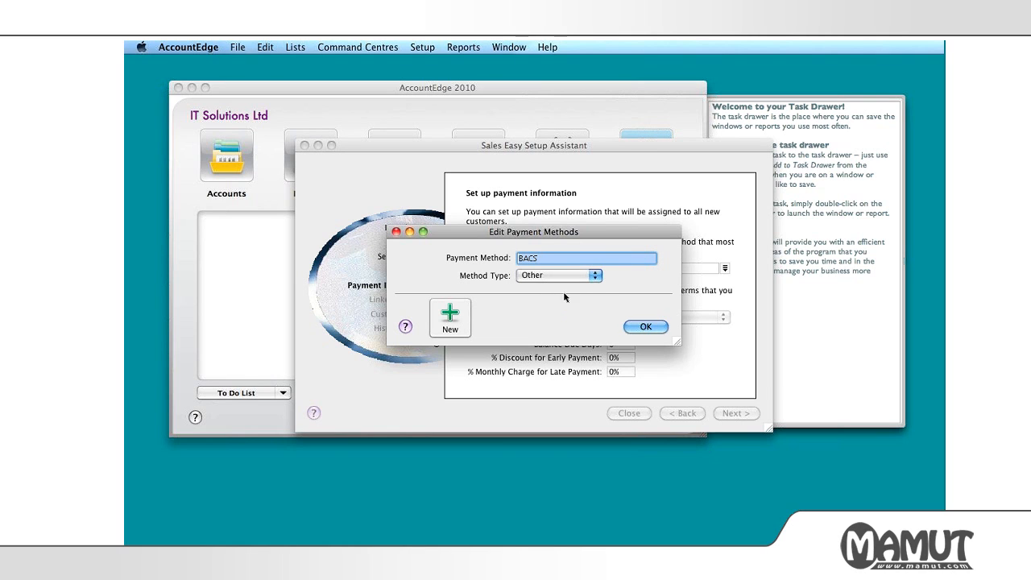
{"action": "left_click", "coordinate": [646, 326]}
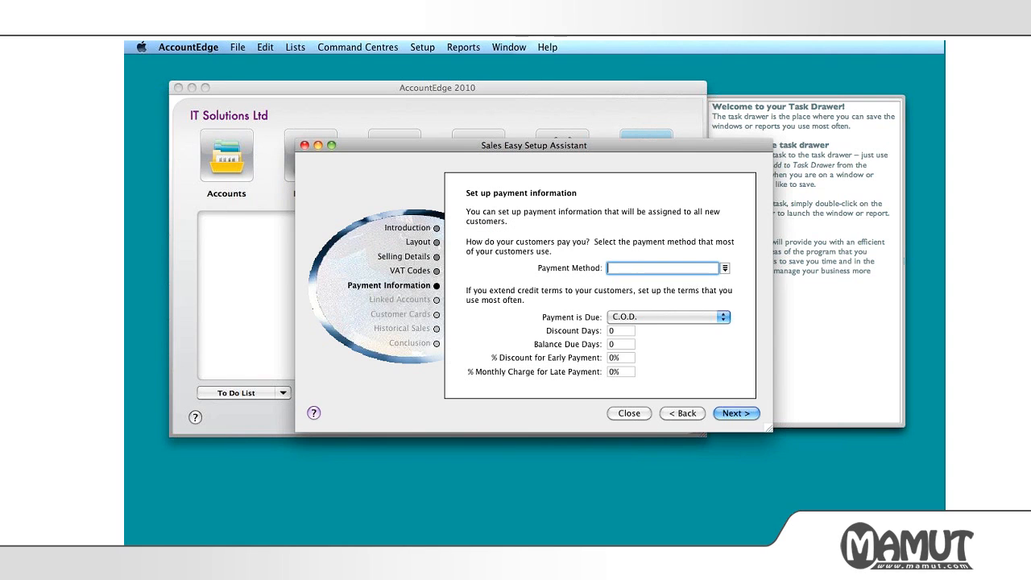
Choose Cheque as the default payment method for new customers.
{"action": "left_click", "coordinate": [725, 269]}
{"action": "left_click", "coordinate": [401, 216]}
{"action": "left_click", "coordinate": [414, 233]}
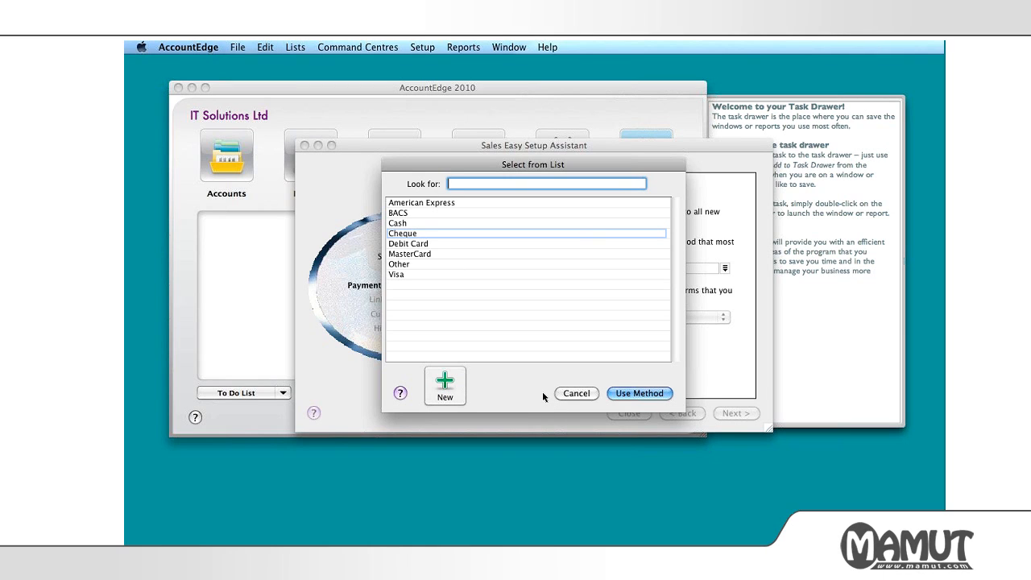
{"action": "left_click", "coordinate": [628, 396]}
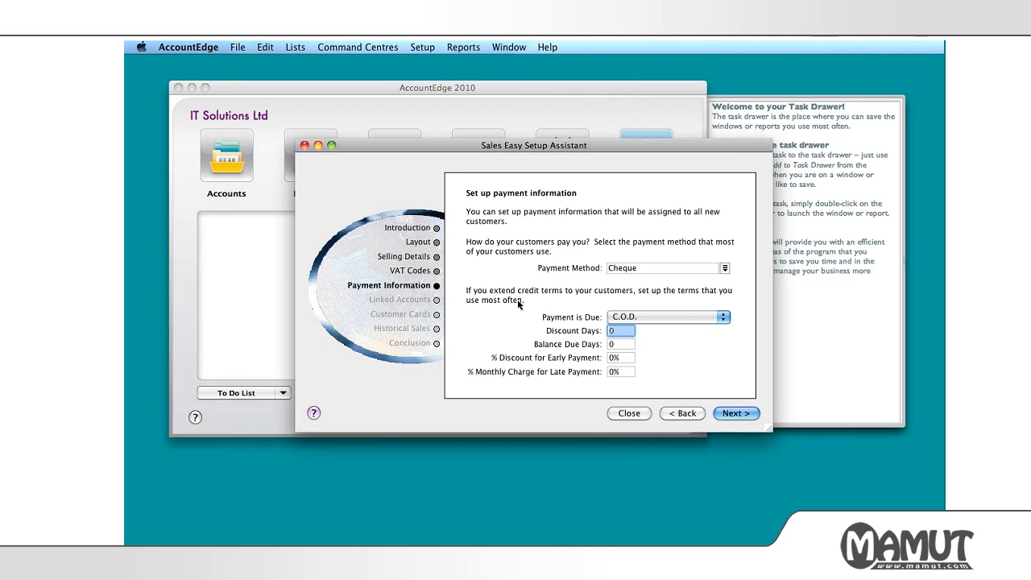
Set the default terms to No. of Days after EOM with 30 balance due days, and go on to the linked accounts.
{"action": "left_click", "coordinate": [684, 318]}
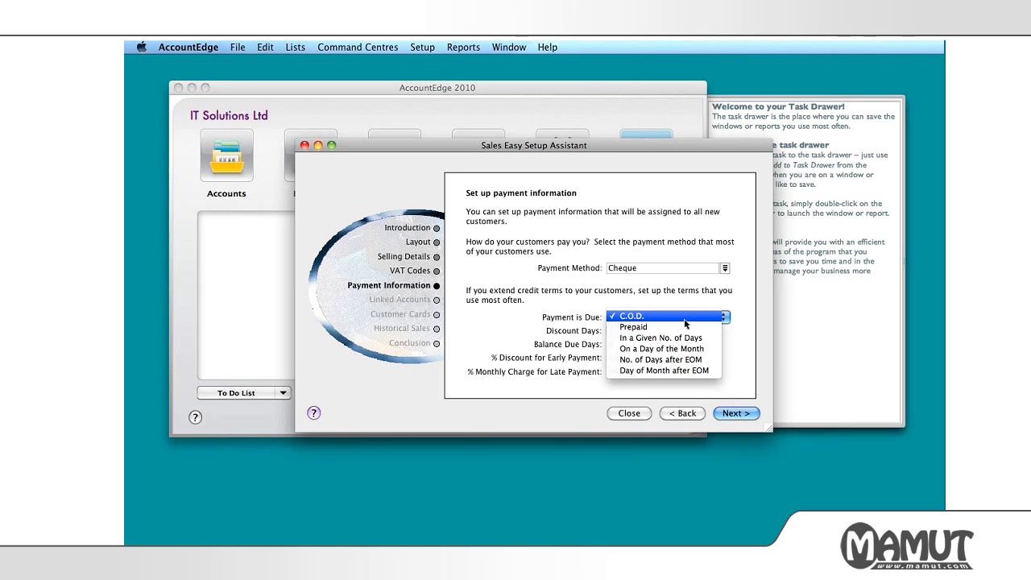
{"action": "left_click", "coordinate": [704, 363]}
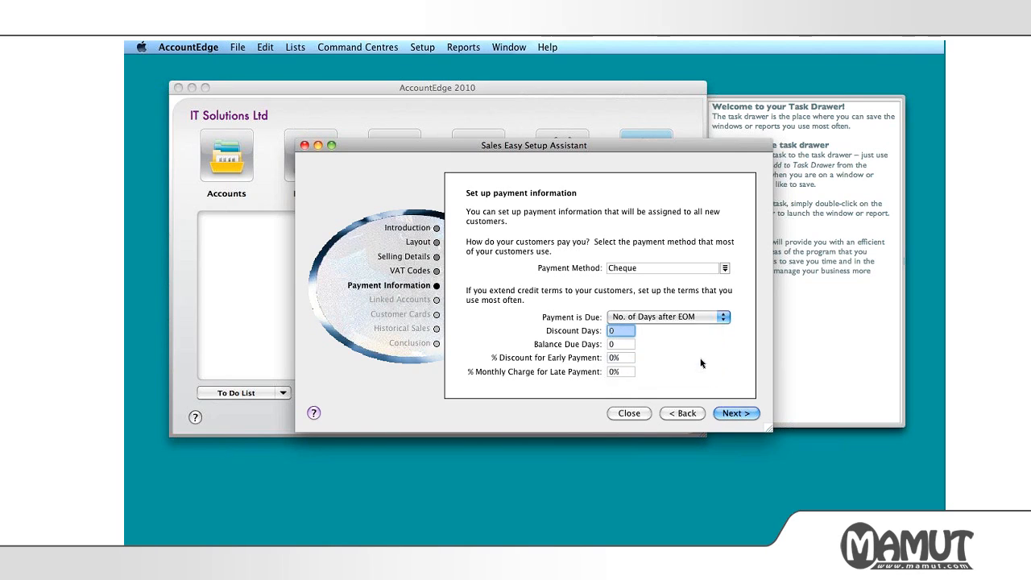
{"action": "key", "text": "Tab"}
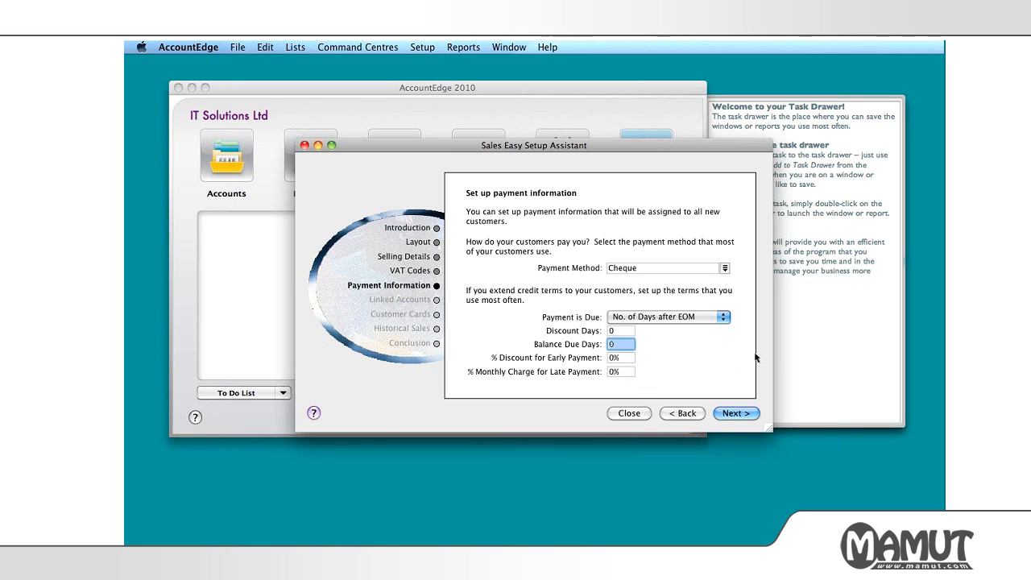
{"action": "type", "text": "30"}
{"action": "left_click", "coordinate": [729, 414]}
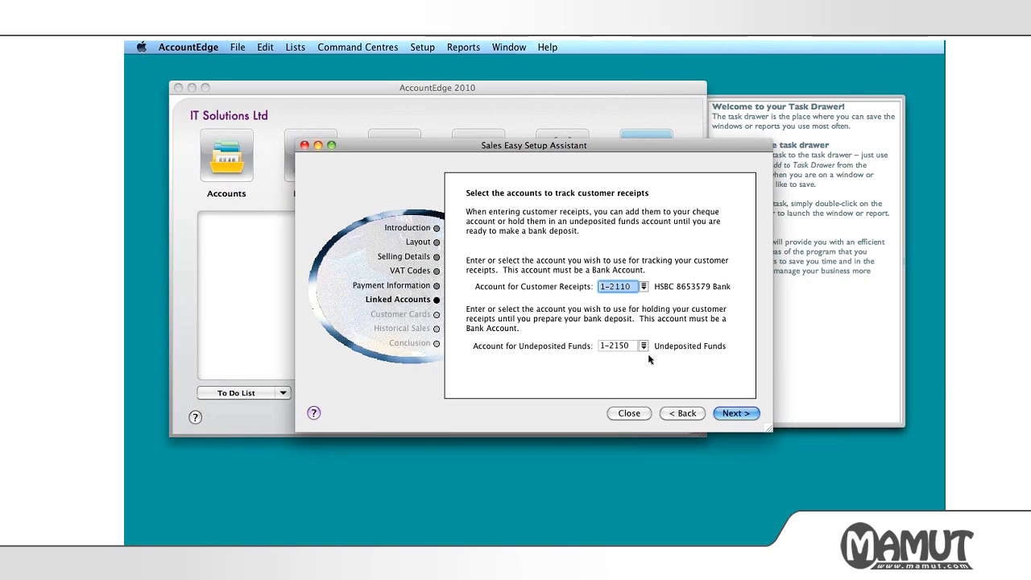
Keep the linked accounts, go on to the customer list and create a customer card named Sly Internet Cafe.
{"action": "left_click", "coordinate": [723, 414]}
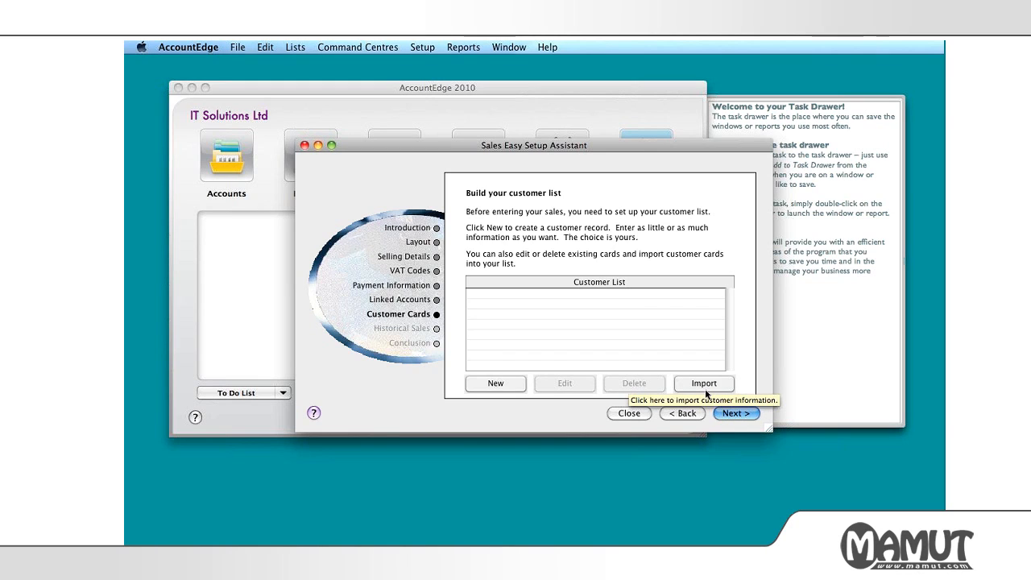
{"action": "left_click", "coordinate": [489, 384]}
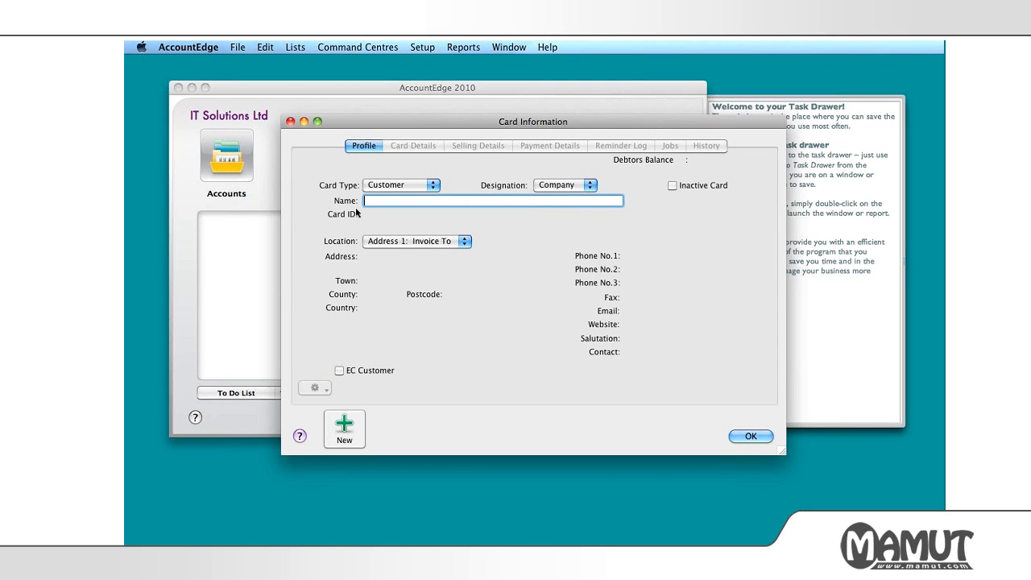
{"action": "type", "text": "Sly Internet Caf"}
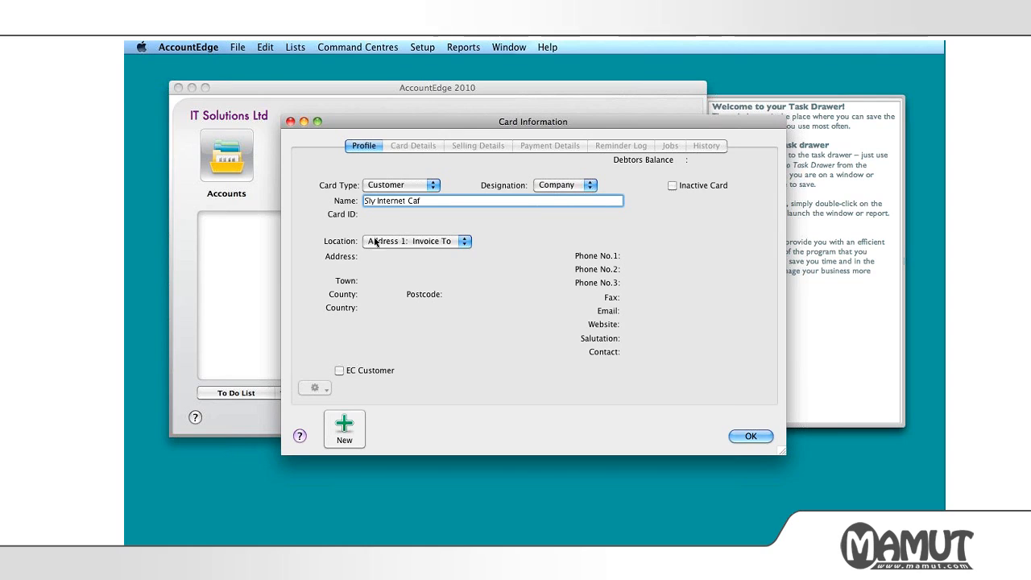
{"action": "type", "text": "e"}
{"action": "key", "text": "Tab"}
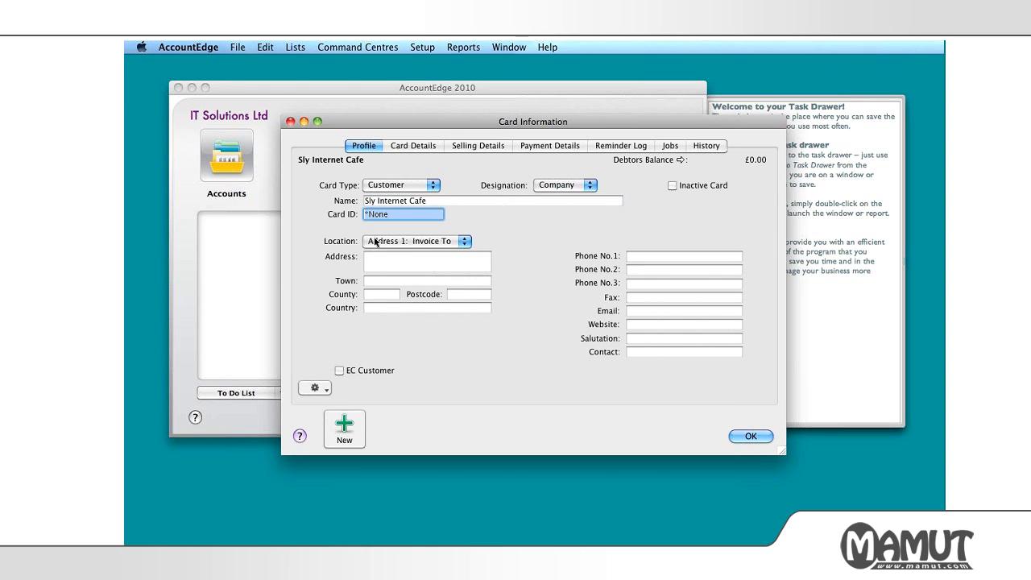
Review the default selling details on the Sly Internet Cafe card and return to its profile.
{"action": "left_click", "coordinate": [399, 255]}
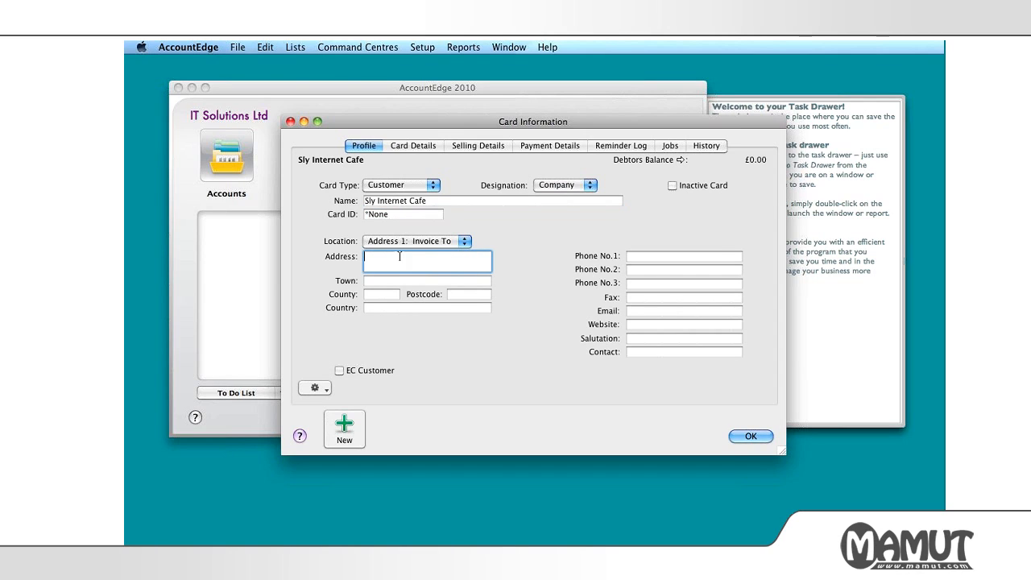
{"action": "left_click", "coordinate": [685, 256]}
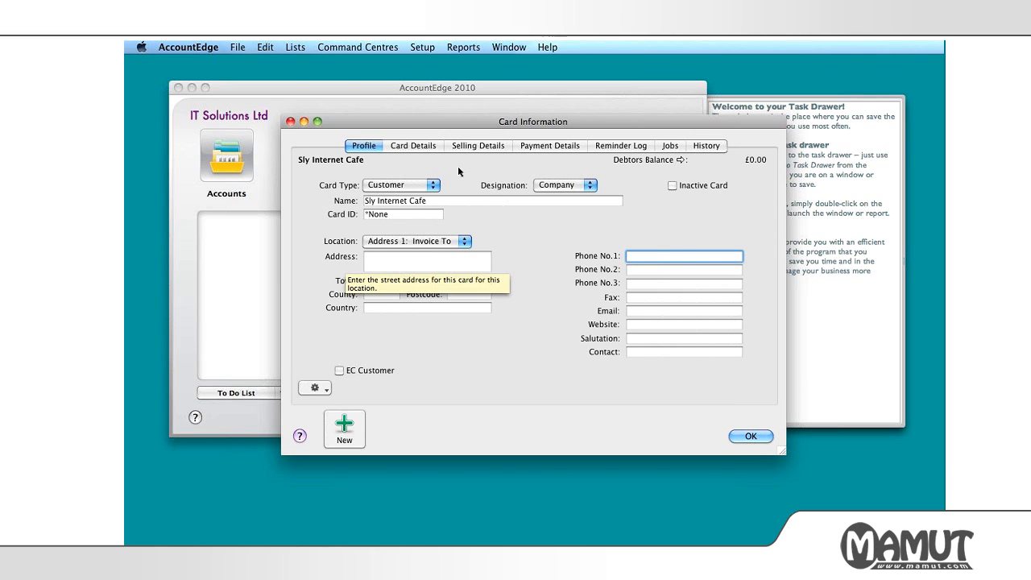
{"action": "left_click", "coordinate": [483, 148]}
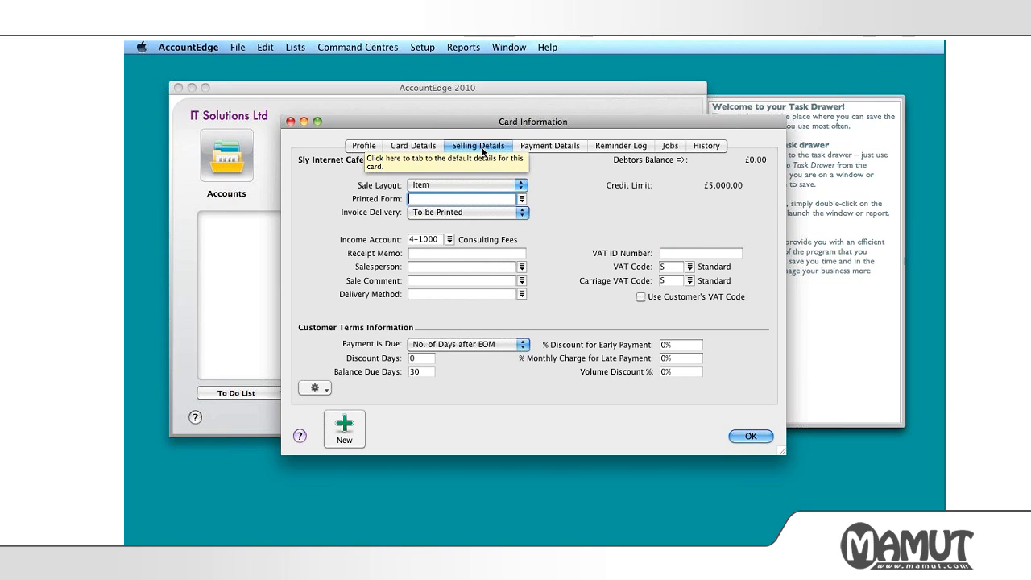
{"action": "left_click", "coordinate": [378, 147]}
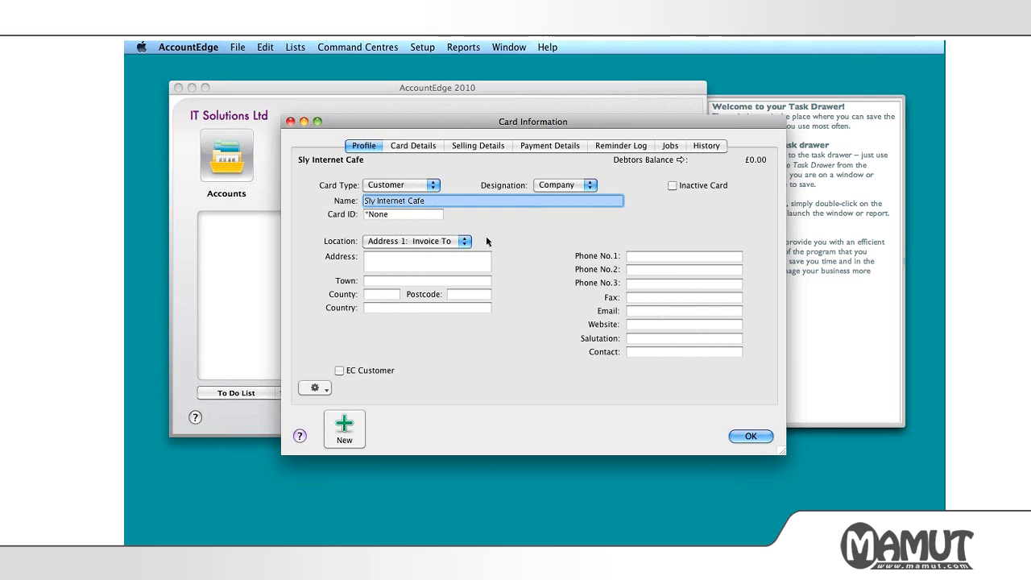
Fill in the street address, town and county for the customer's Address 1: Invoice To location.
{"action": "left_click", "coordinate": [470, 257]}
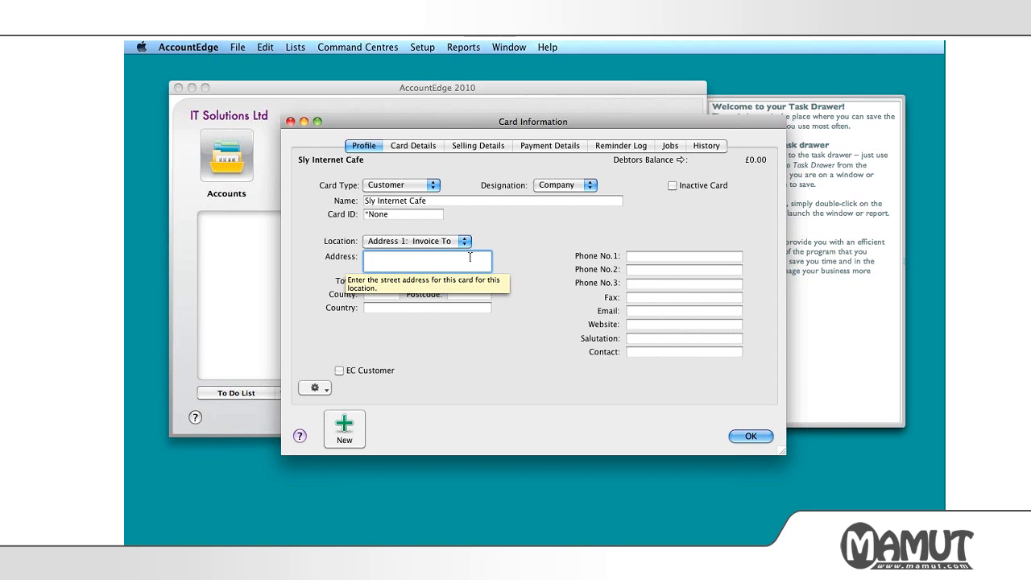
{"action": "type", "text": "123 Address"}
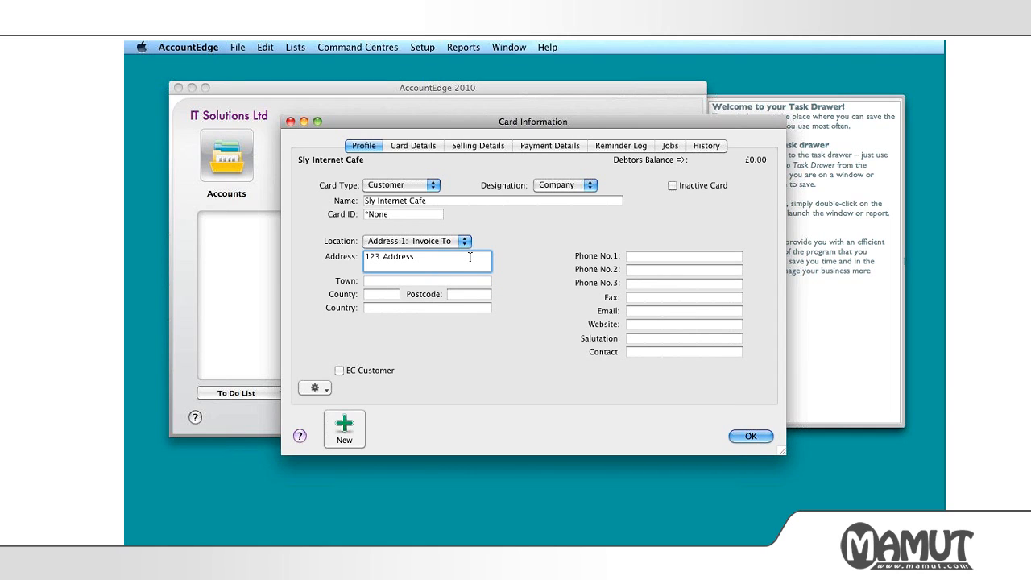
{"action": "key", "text": "Tab"}
{"action": "type", "text": "lo"}
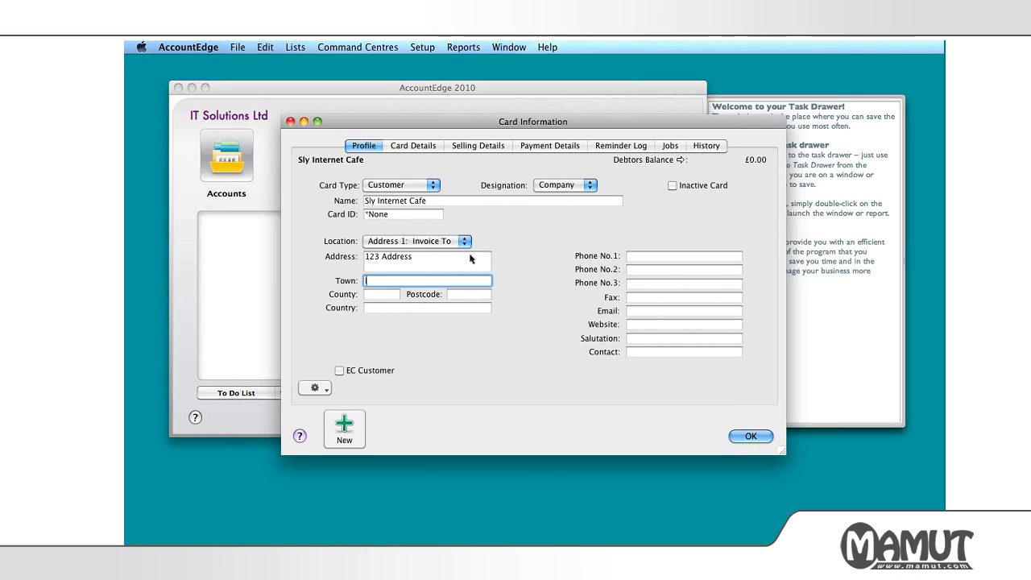
{"action": "type", "text": "ndon"}
{"action": "key", "text": "Tab"}
{"action": "type", "text": "sdfgh"}
{"action": "key", "text": "Tab"}
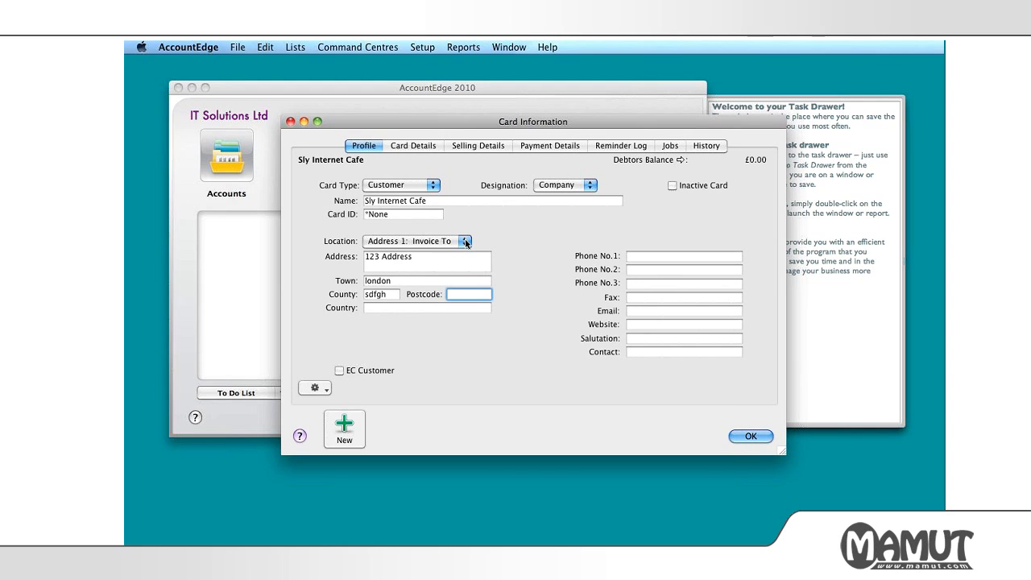
Switch the customer's location to Address 2: Del. To and fill in its street address and town.
{"action": "left_click", "coordinate": [465, 241]}
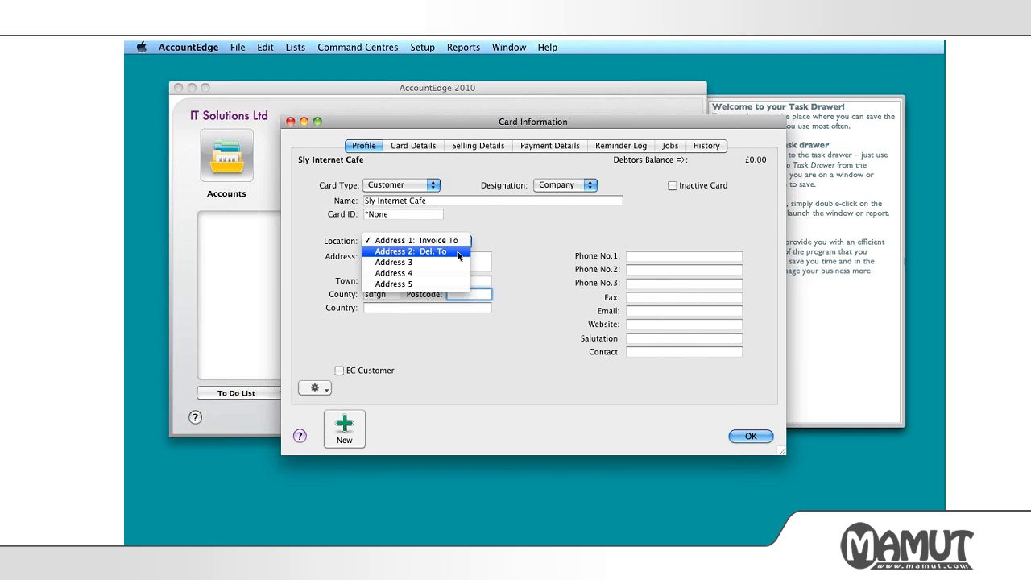
{"action": "left_click", "coordinate": [459, 252]}
{"action": "left_click", "coordinate": [446, 259]}
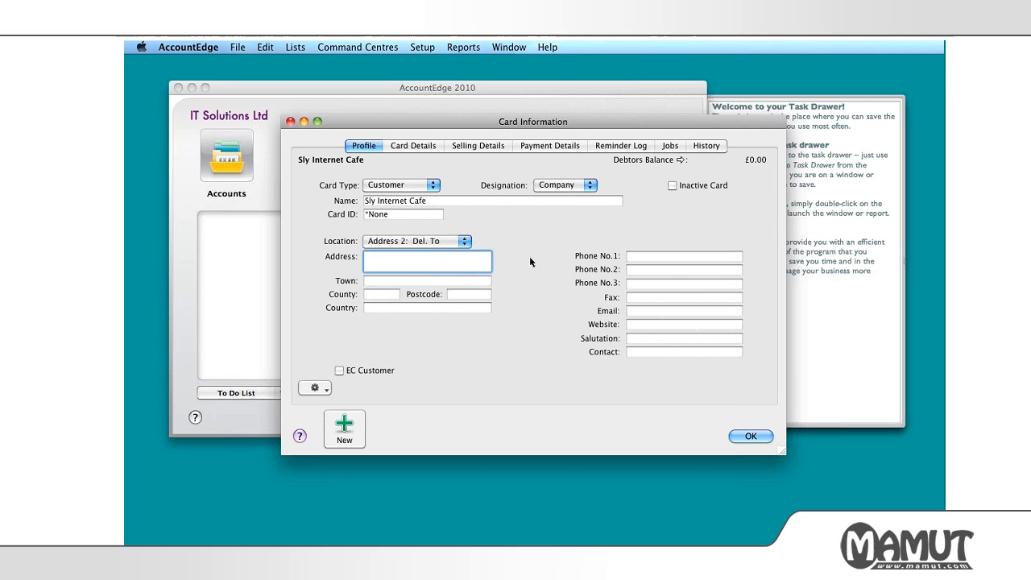
{"action": "type", "text": "Ad"}
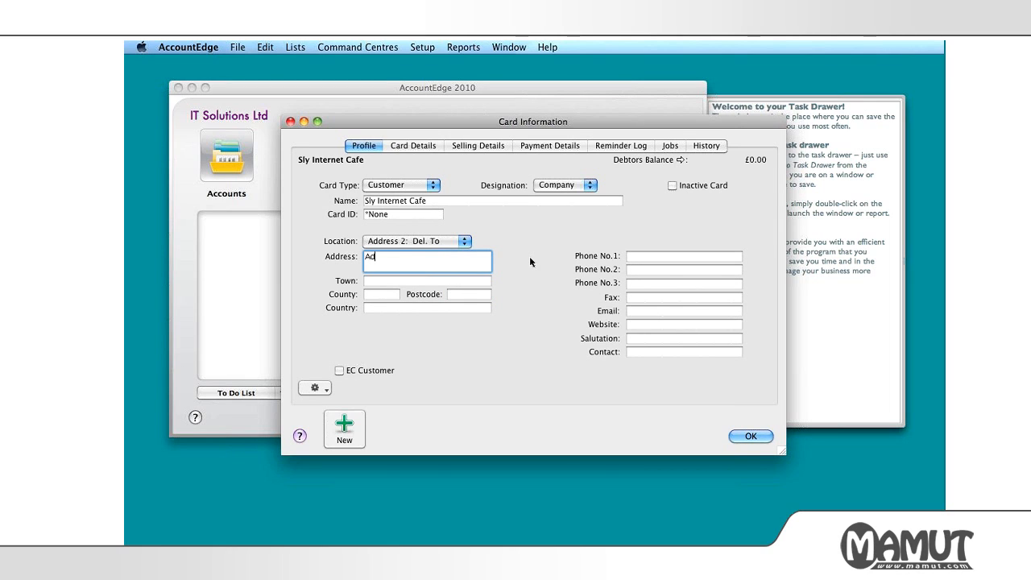
{"action": "type", "text": "dress 2 etc etc"}
{"action": "key", "text": "Tab"}
{"action": "type", "text": "ksjrgfksdbd"}
{"action": "key", "text": "Tab"}
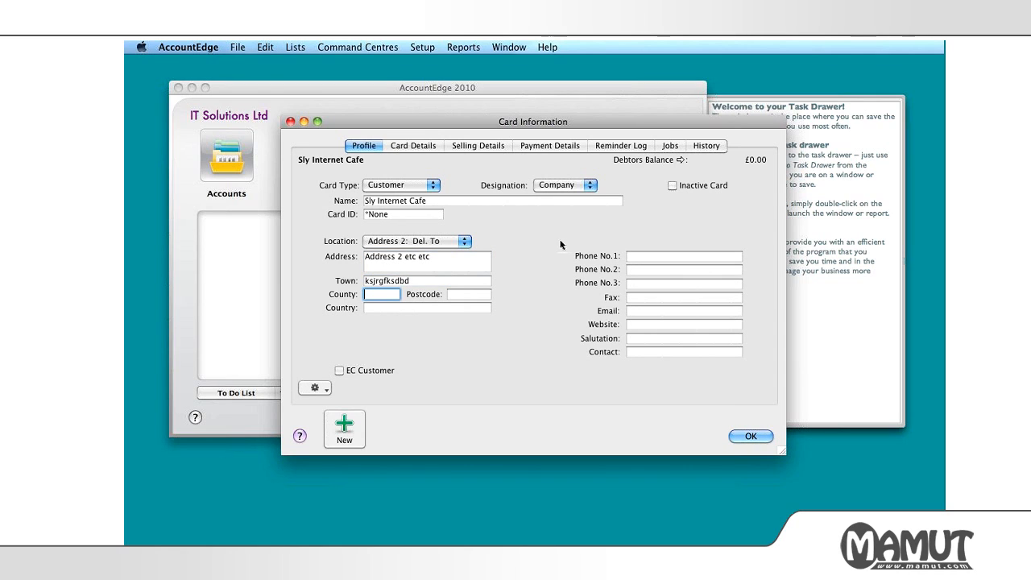
Switch the customer's location to Address 3 and enter placeholder text for its street address and town.
{"action": "left_click", "coordinate": [463, 241]}
{"action": "left_click", "coordinate": [458, 253]}
{"action": "left_click", "coordinate": [451, 260]}
{"action": "type", "text": "kuyfeuryfseuryg"}
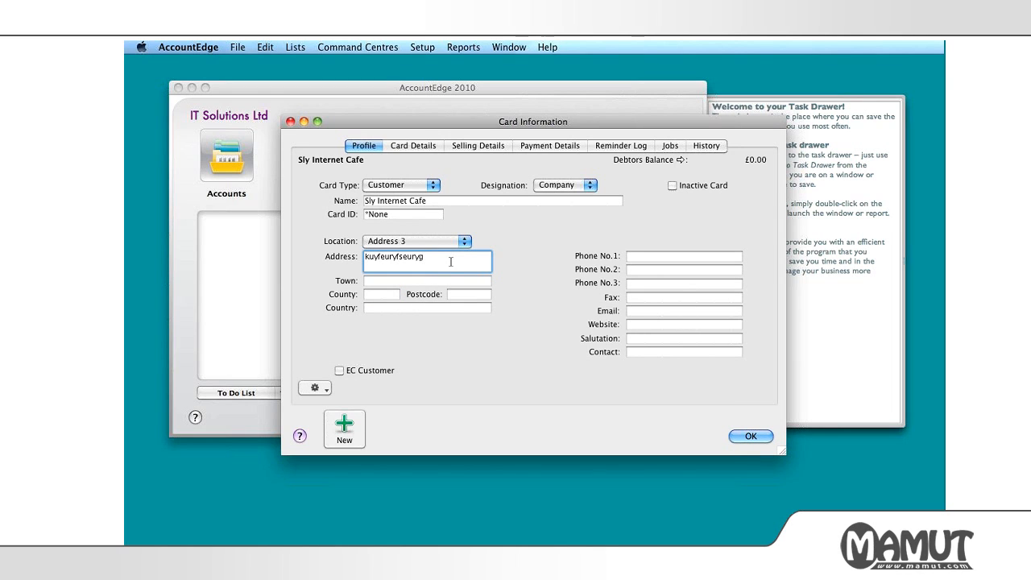
{"action": "left_click", "coordinate": [402, 280]}
{"action": "type", "text": "kfrdr"}
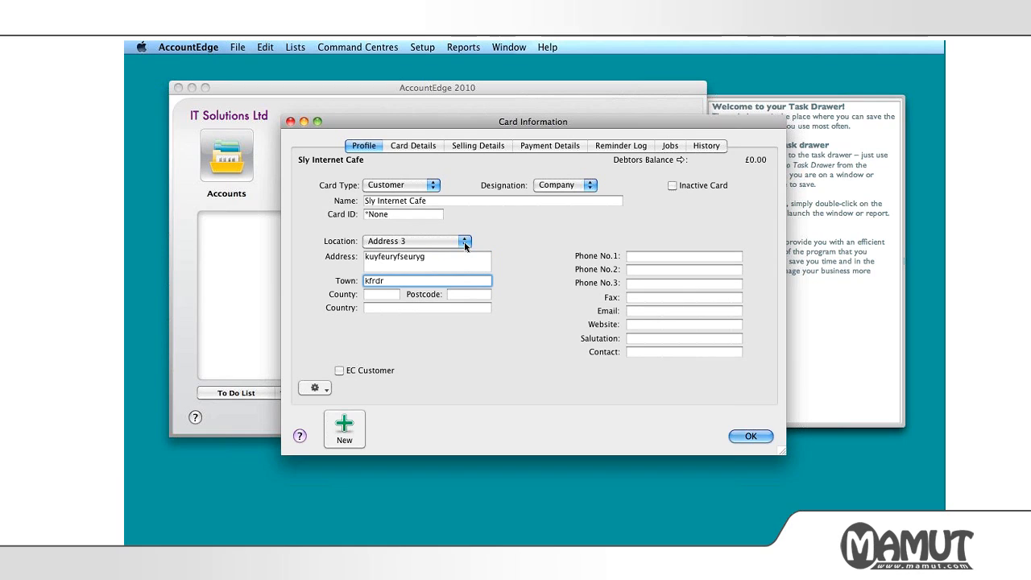
Review the address details saved under the customer's locations from Address 1 to Address 4, ending on Address 3.
{"action": "left_click", "coordinate": [465, 244]}
{"action": "left_click", "coordinate": [452, 220]}
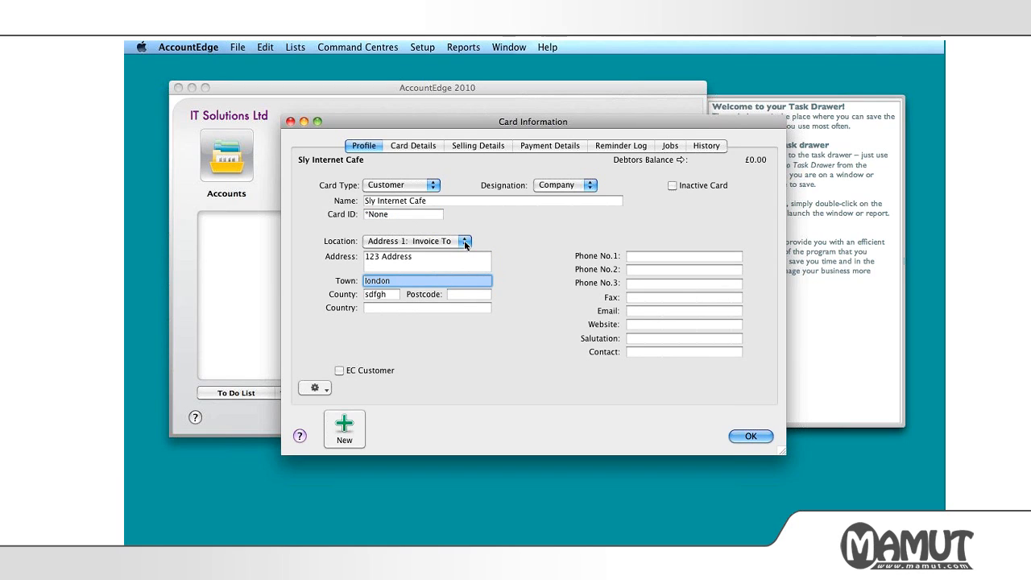
{"action": "left_click", "coordinate": [464, 241]}
{"action": "left_click", "coordinate": [456, 251]}
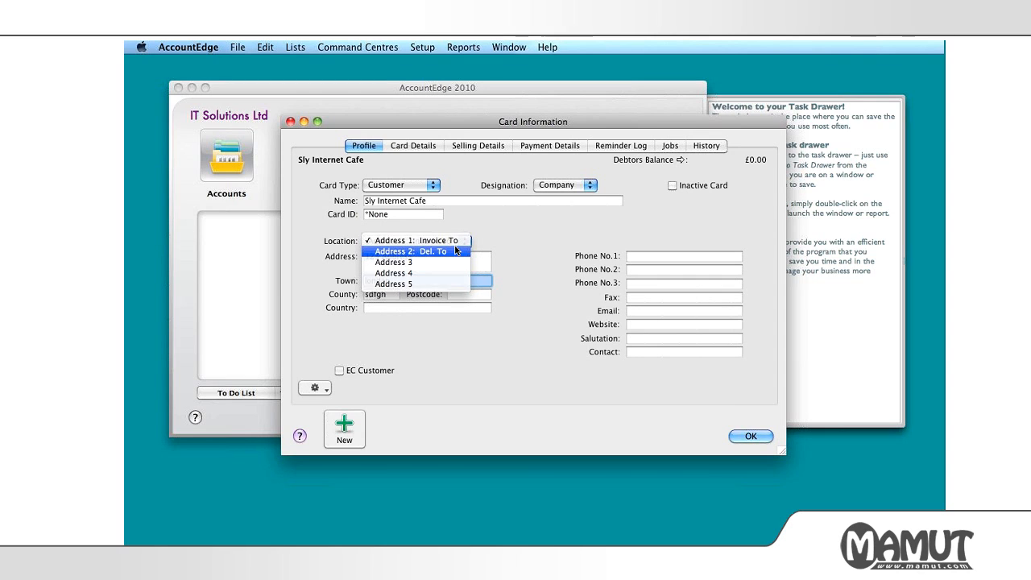
{"action": "left_click", "coordinate": [465, 241]}
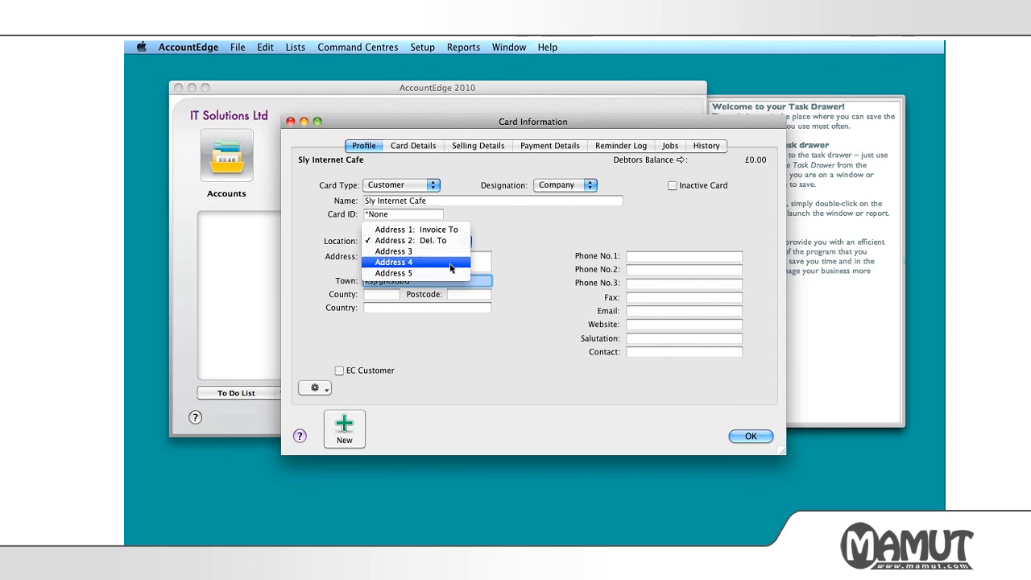
{"action": "left_click", "coordinate": [447, 258]}
{"action": "left_click", "coordinate": [463, 244]}
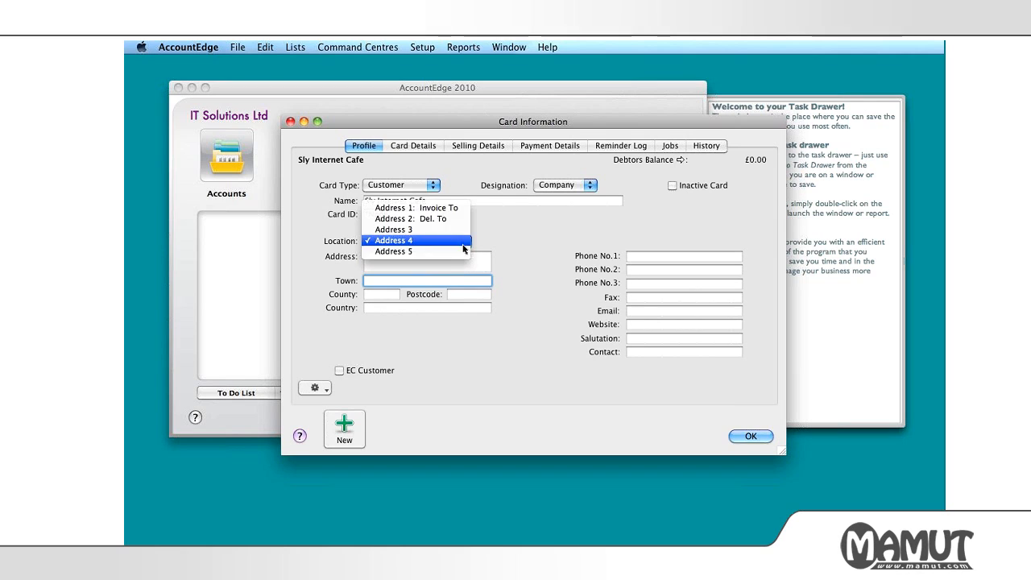
{"action": "left_click", "coordinate": [440, 228]}
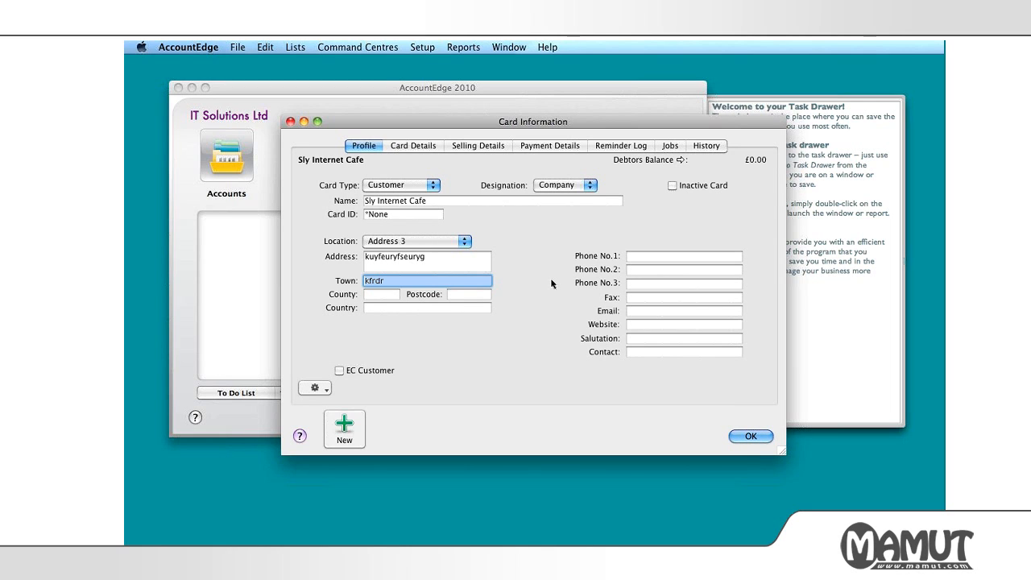
In the Sly Internet Cafe selling details, set the printed form to AccountEdge's Plain Paper Invoice and save the card.
{"action": "left_click", "coordinate": [475, 146]}
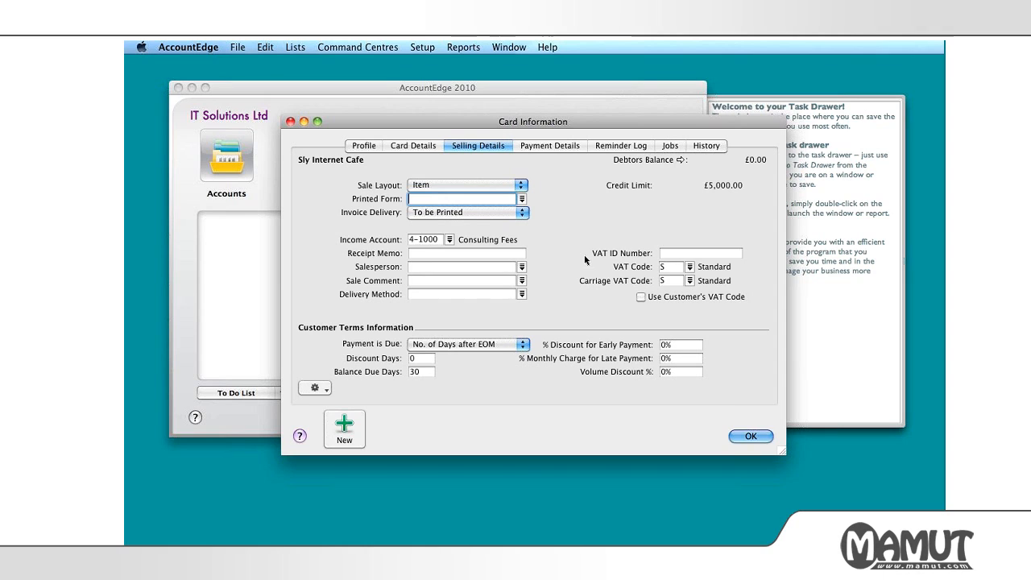
{"action": "left_click", "coordinate": [522, 200]}
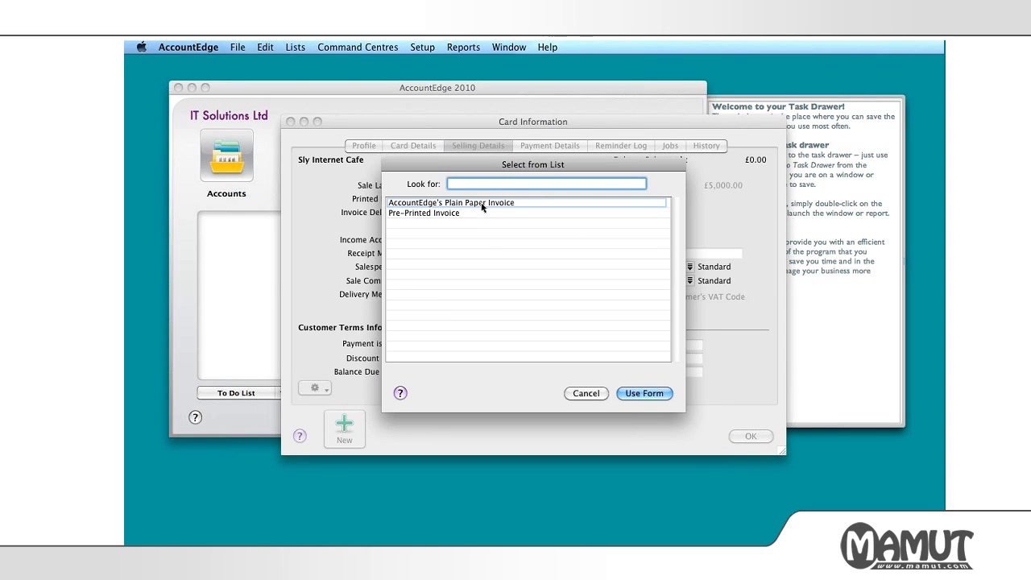
{"action": "left_click", "coordinate": [645, 393]}
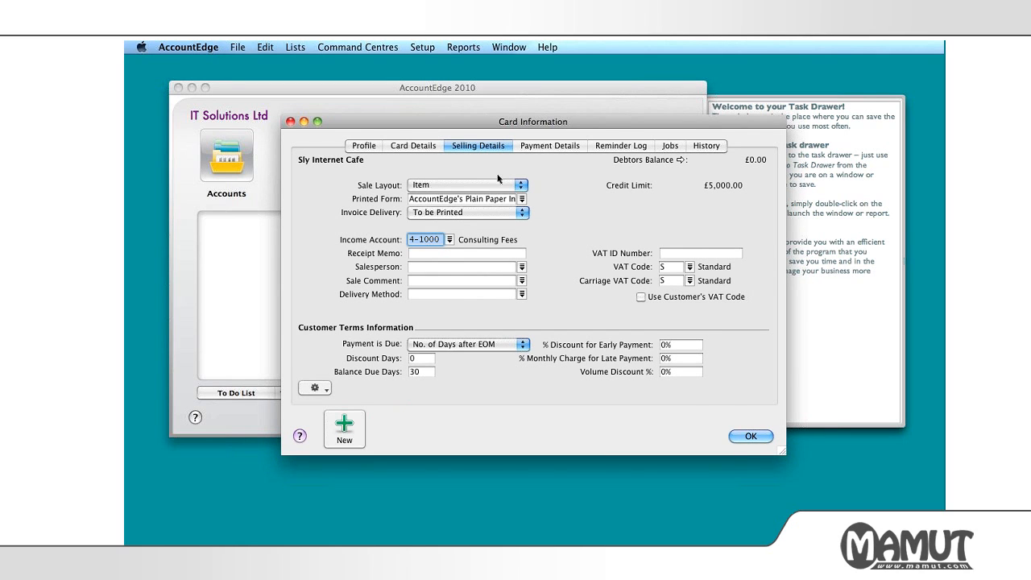
{"action": "left_click", "coordinate": [453, 254]}
{"action": "left_click", "coordinate": [456, 281]}
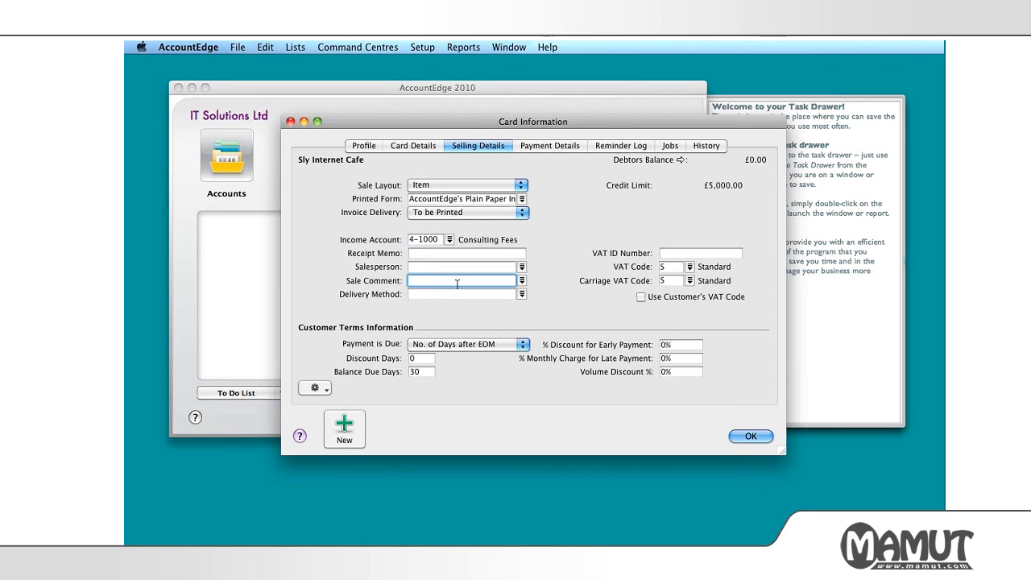
{"action": "left_click", "coordinate": [689, 251]}
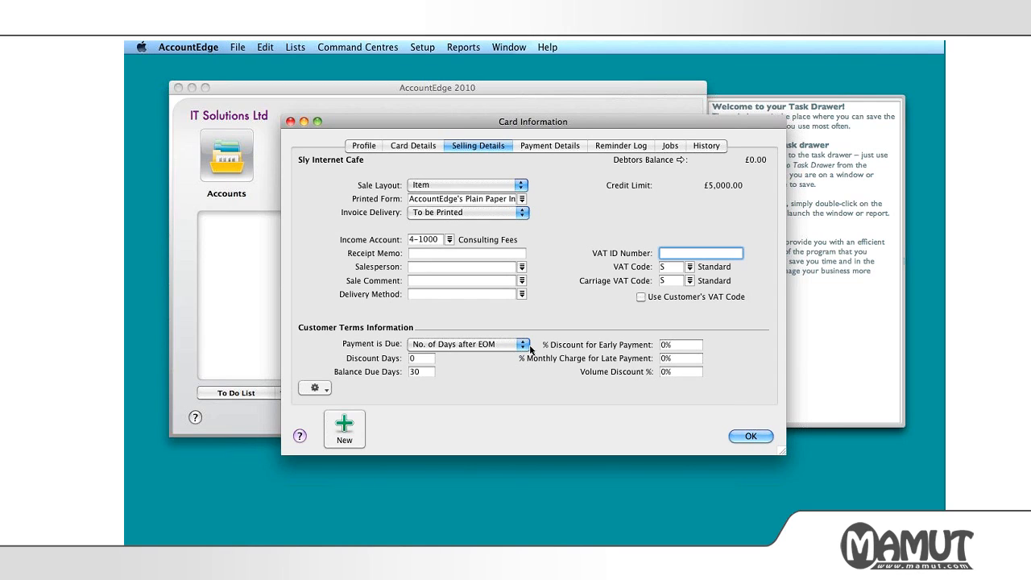
{"action": "left_click", "coordinate": [751, 436]}
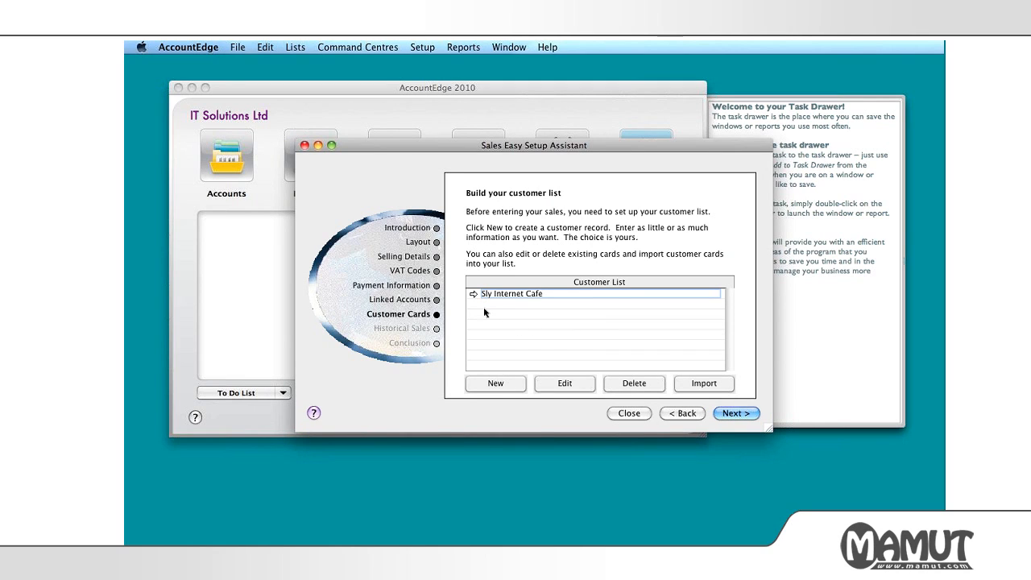
Create a new customer card with the designation Individual and enter the customer's last and first names.
{"action": "left_click", "coordinate": [491, 383]}
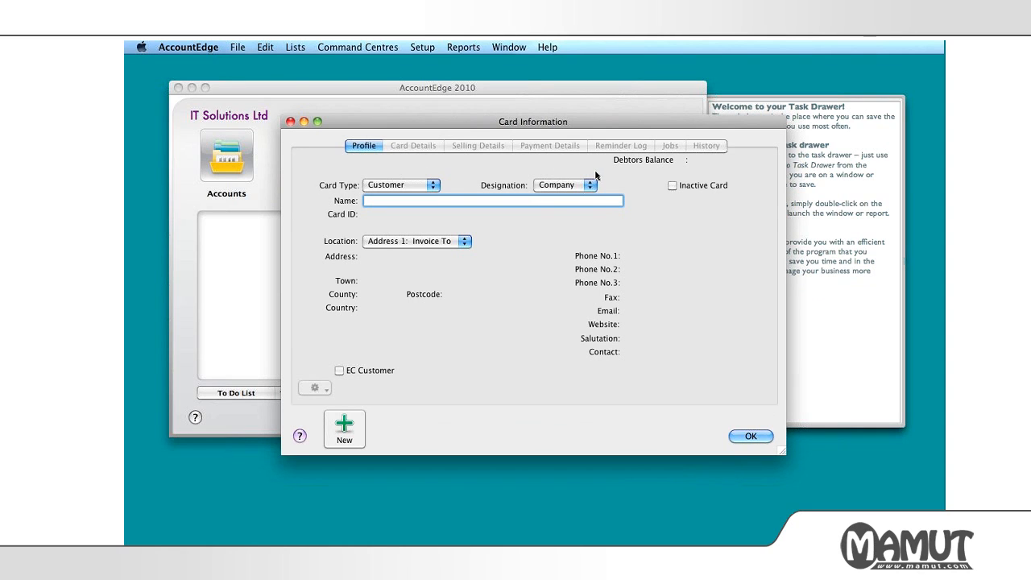
{"action": "left_click", "coordinate": [558, 187]}
{"action": "left_click", "coordinate": [558, 195]}
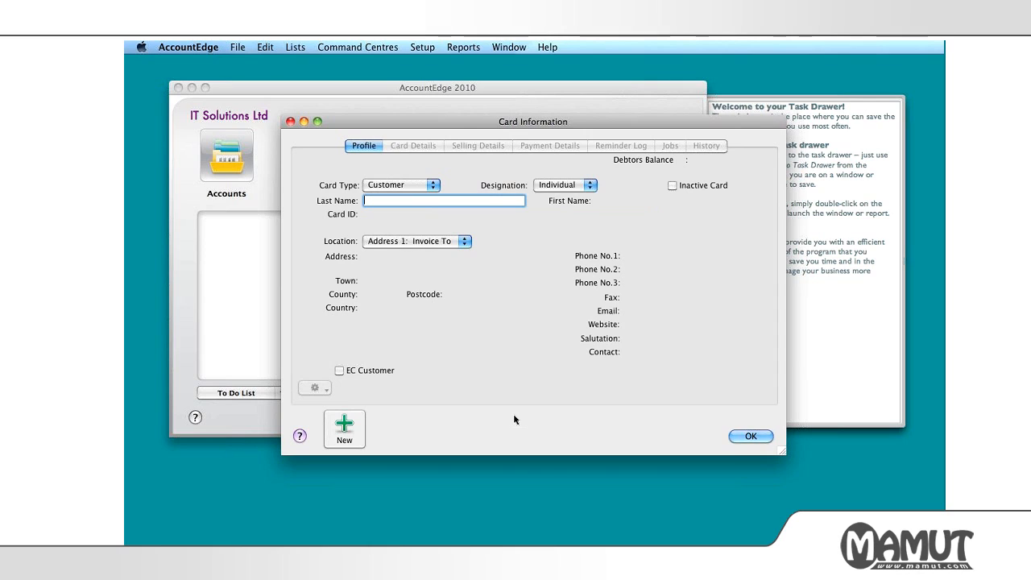
{"action": "type", "text": "Hobbs"}
{"action": "key", "text": "Tab"}
{"action": "type", "text": "Tony"}
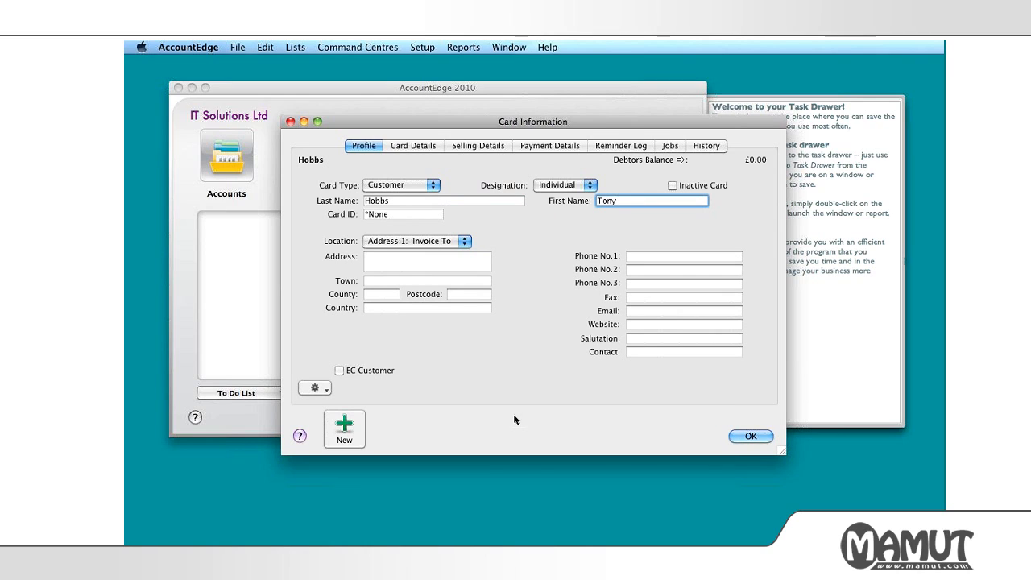
{"action": "key", "text": "Tab"}
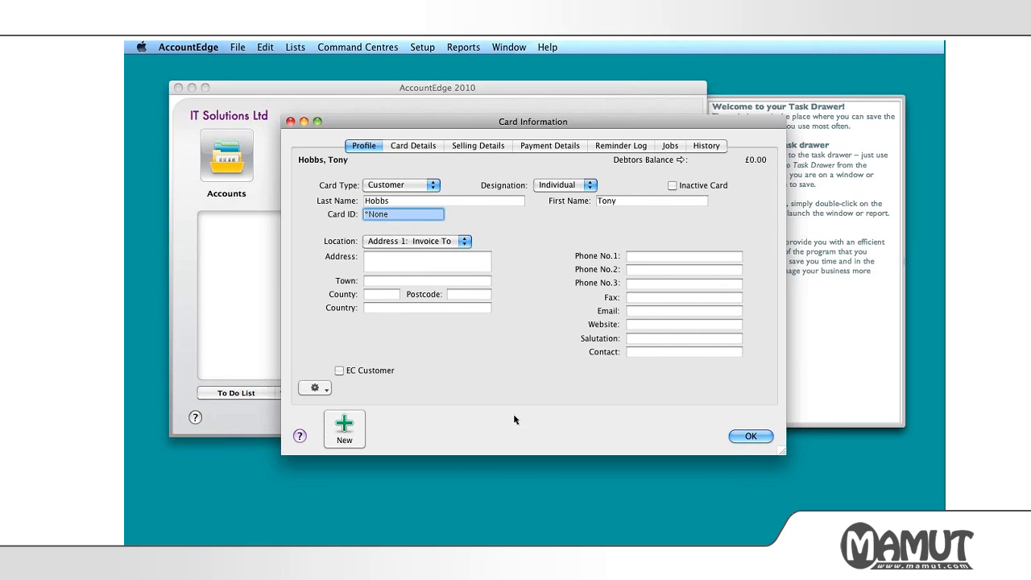
Check the selling details on the individual customer's card and save the card to the customer list.
{"action": "left_click", "coordinate": [393, 262]}
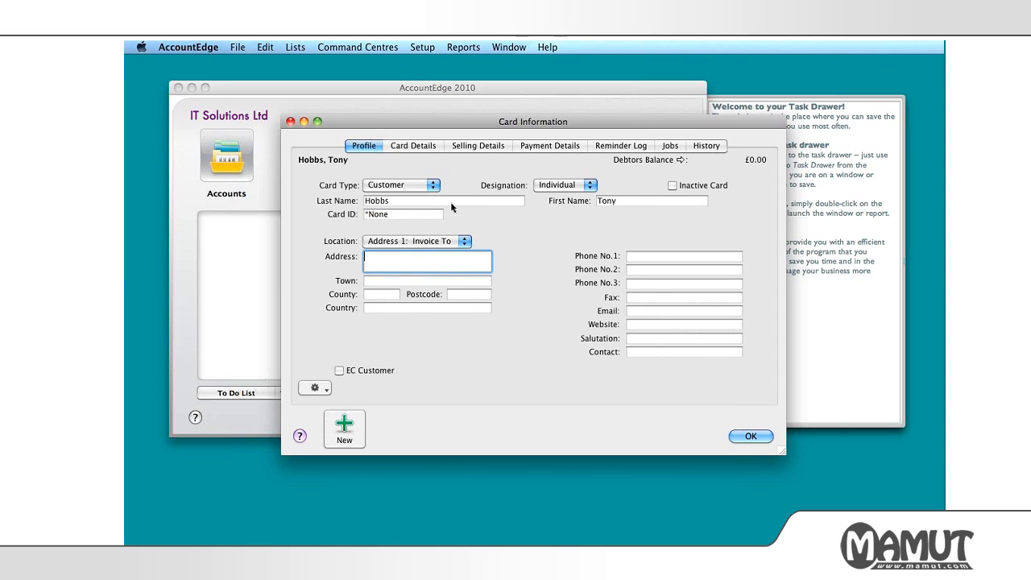
{"action": "left_click", "coordinate": [487, 146]}
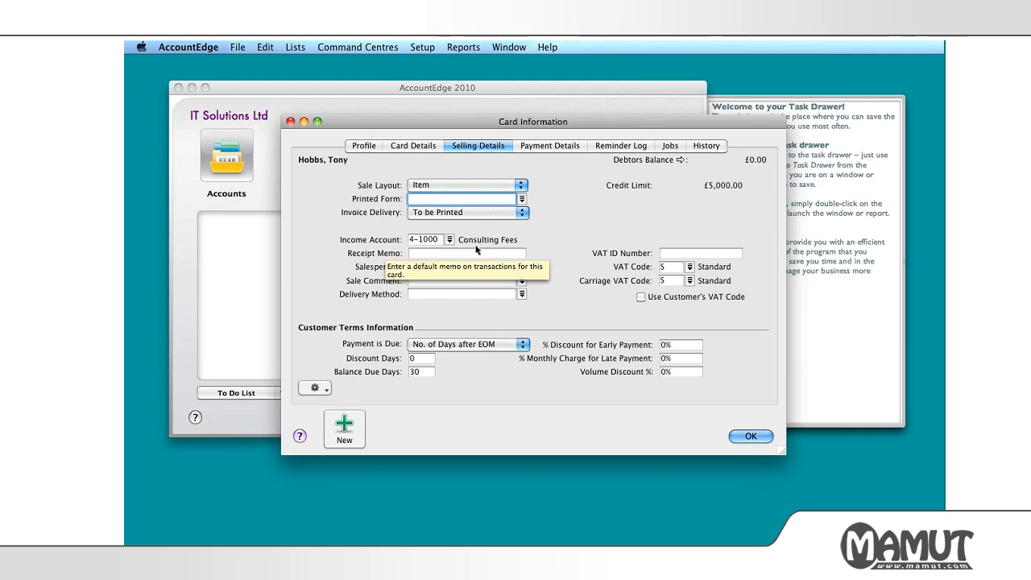
{"action": "left_click", "coordinate": [746, 432]}
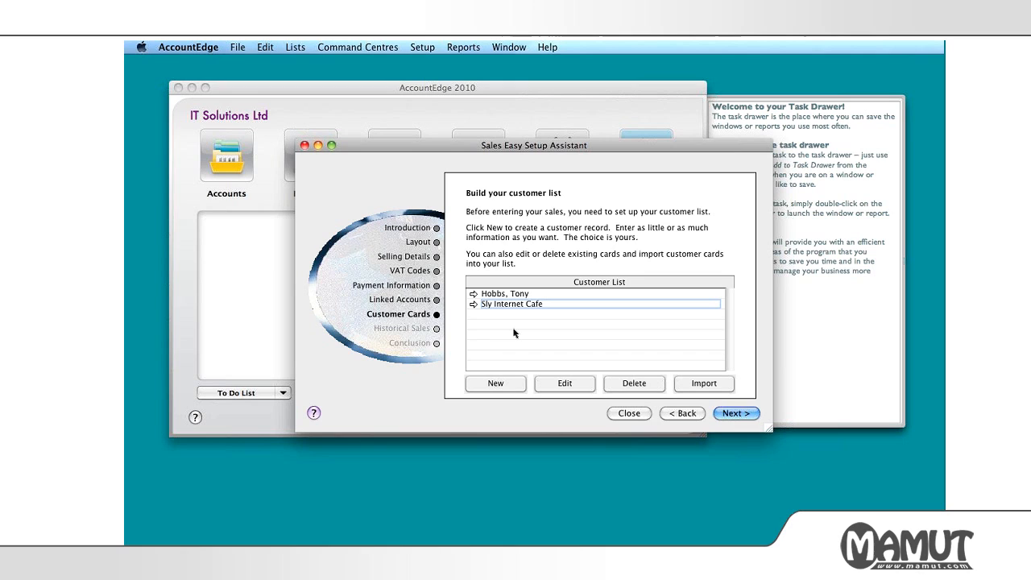
Proceed to Historical Sales in the setup assistant and add a sale for Sly Internet Cafe.
{"action": "left_click", "coordinate": [731, 413]}
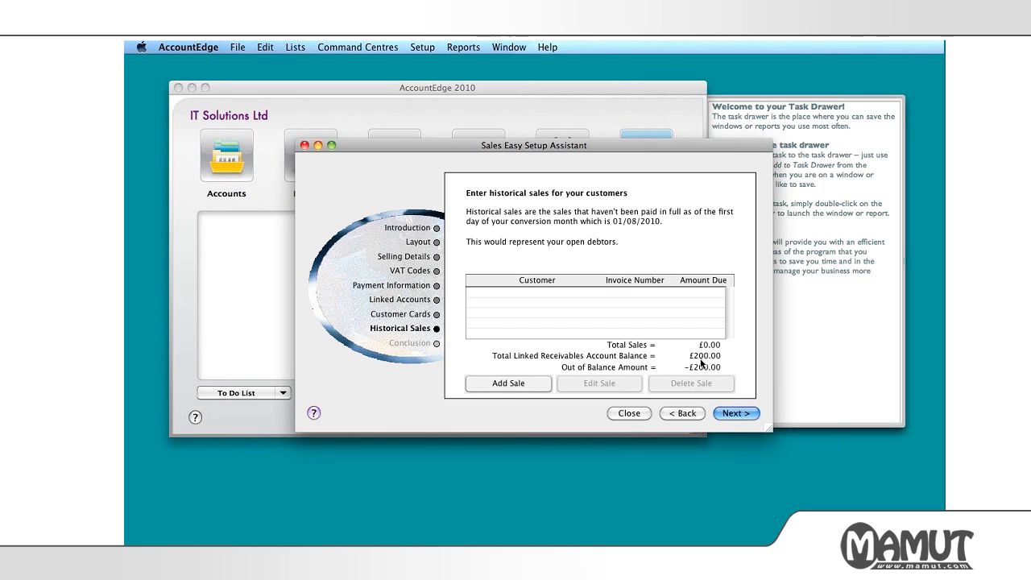
{"action": "left_click", "coordinate": [509, 383]}
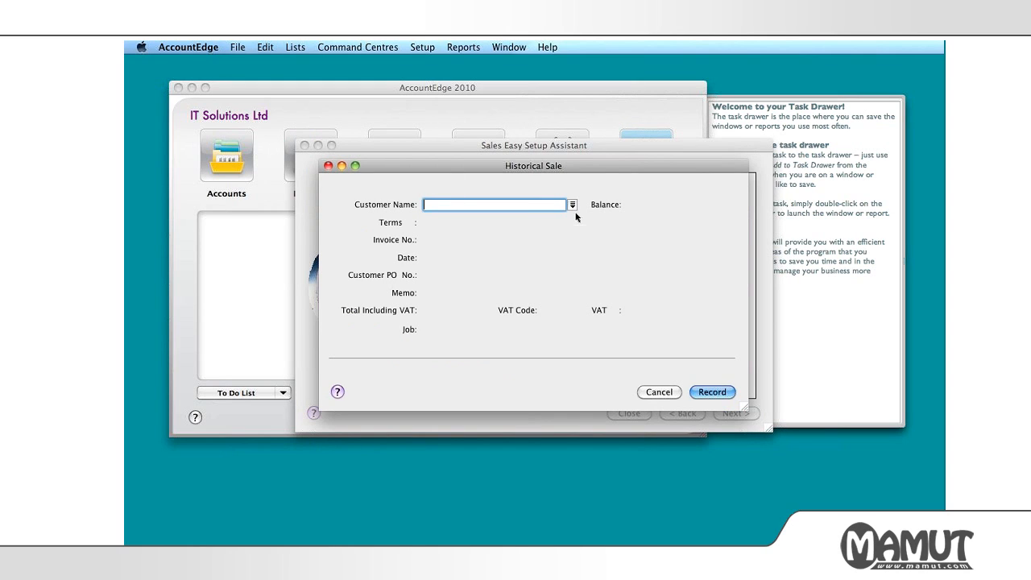
{"action": "left_click", "coordinate": [573, 205]}
{"action": "double_click", "coordinate": [408, 217]}
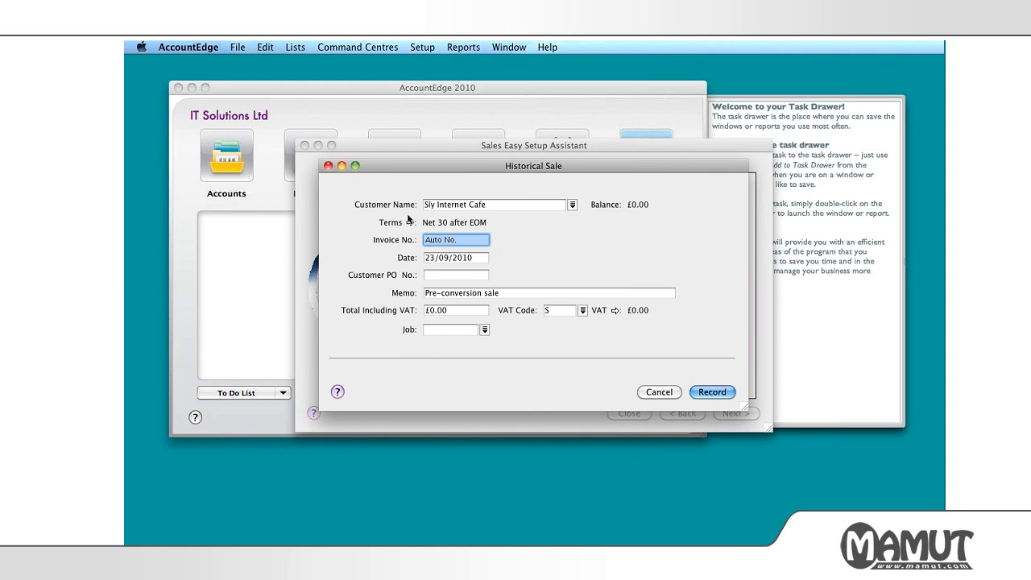
Set the historical sale's invoice number to 3575 and its date to 08/07/2010.
{"action": "left_click", "coordinate": [475, 259]}
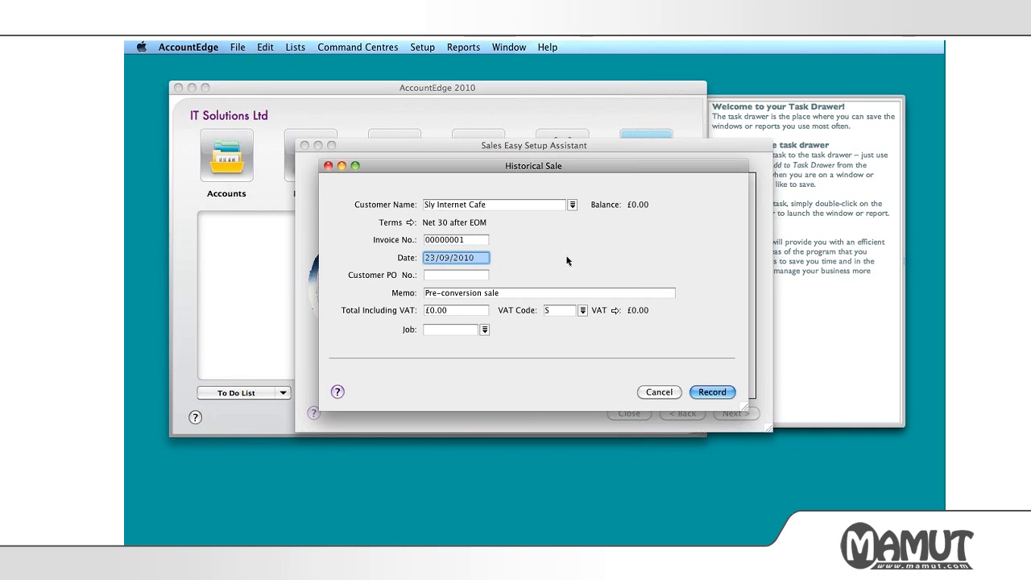
{"action": "left_click", "coordinate": [477, 241]}
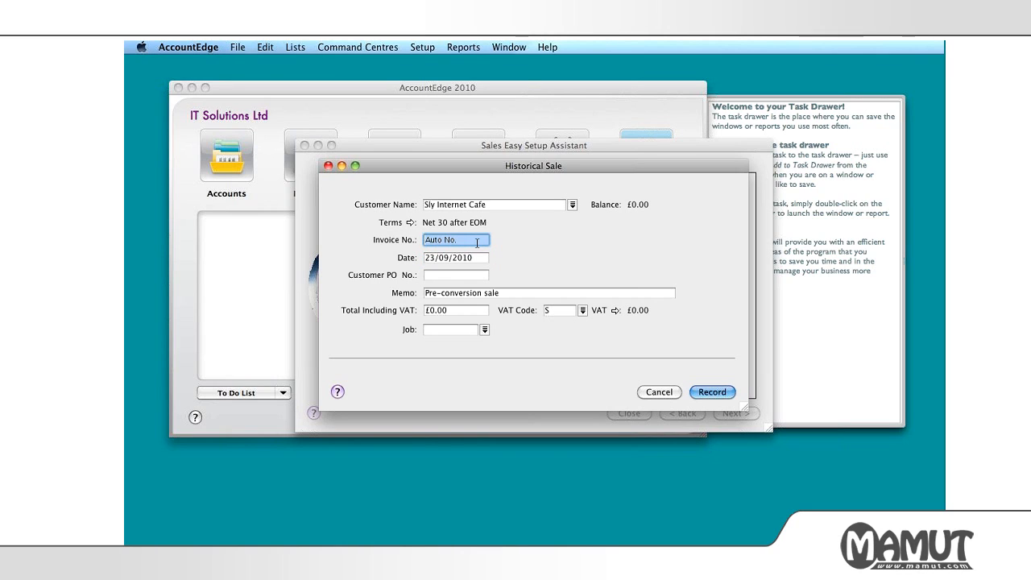
{"action": "type", "text": "3575"}
{"action": "key", "text": "Tab"}
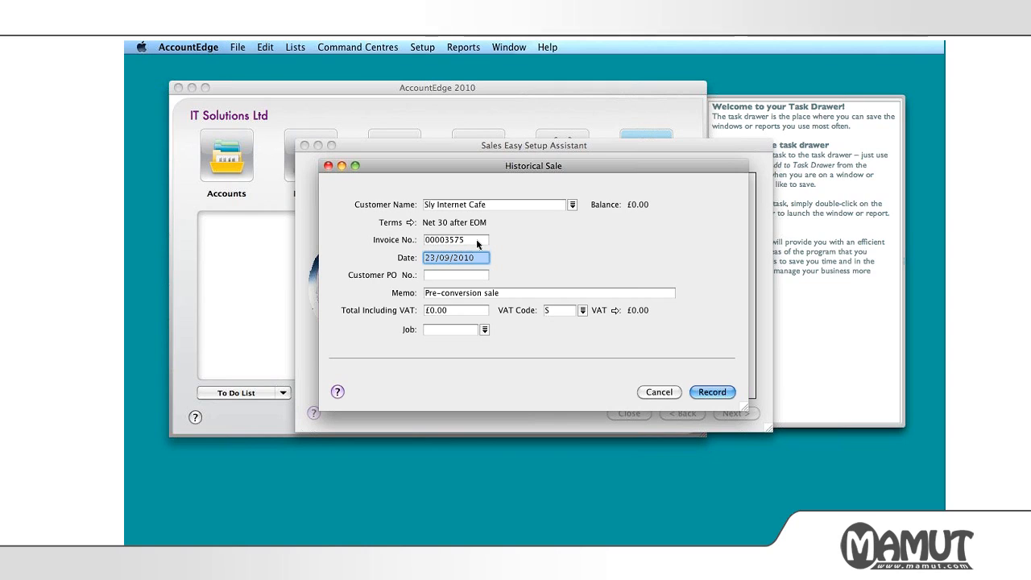
{"action": "type", "text": "08"}
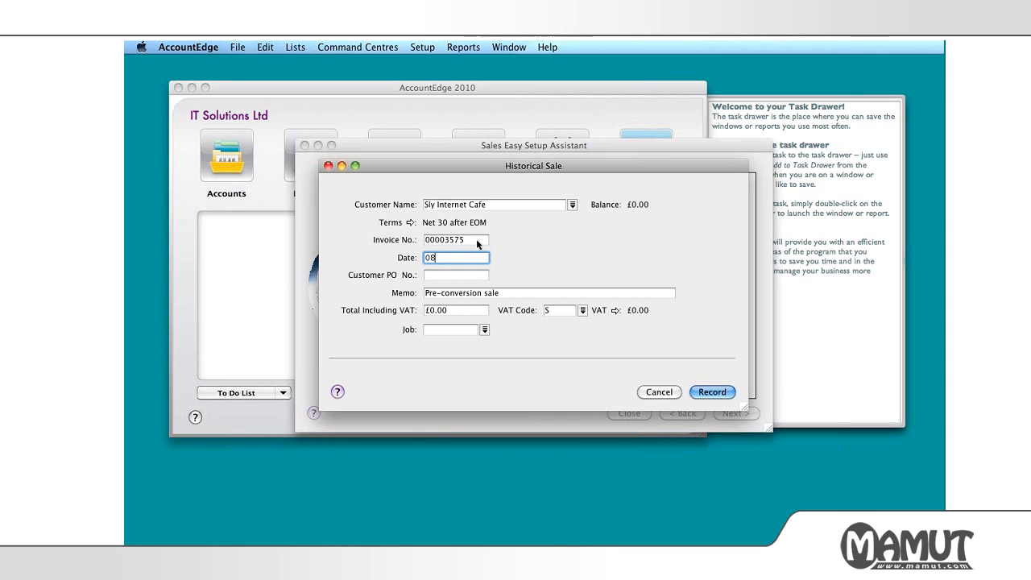
{"action": "type", "text": "/07/10"}
{"action": "key", "text": "Tab"}
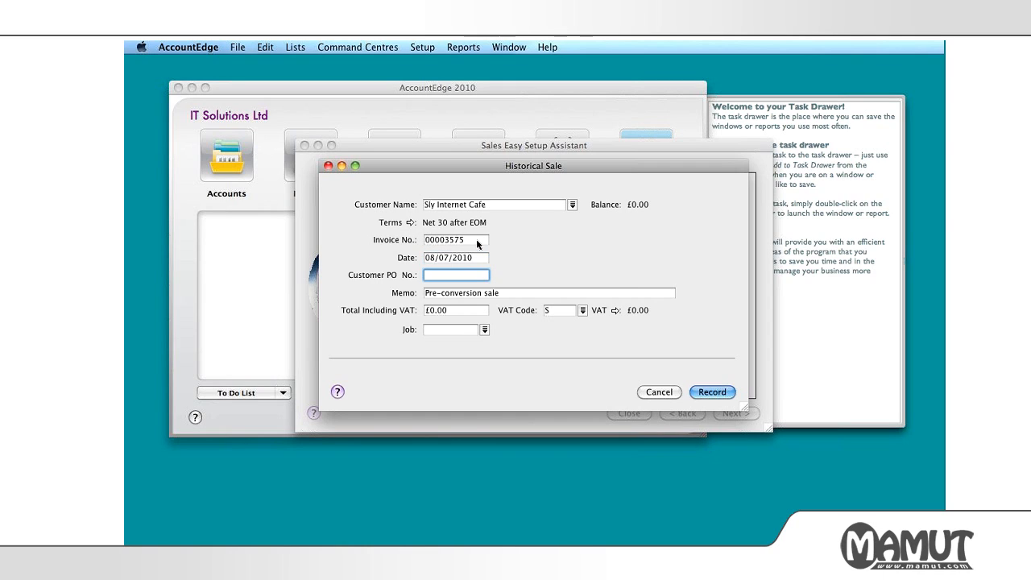
Enter the customer's purchase order number on the historical sale.
{"action": "type", "text": "PO(876"}
{"action": "key", "text": "BackSpace"}
{"action": "key", "text": "BackSpace"}
{"action": "key", "text": "BackSpace"}
{"action": "key", "text": "BackSpace"}
{"action": "type", "text": "8765"}
Set the sale's total including VAT to £150.00 with VAT code S and record the historical sale.
{"action": "left_click", "coordinate": [467, 314]}
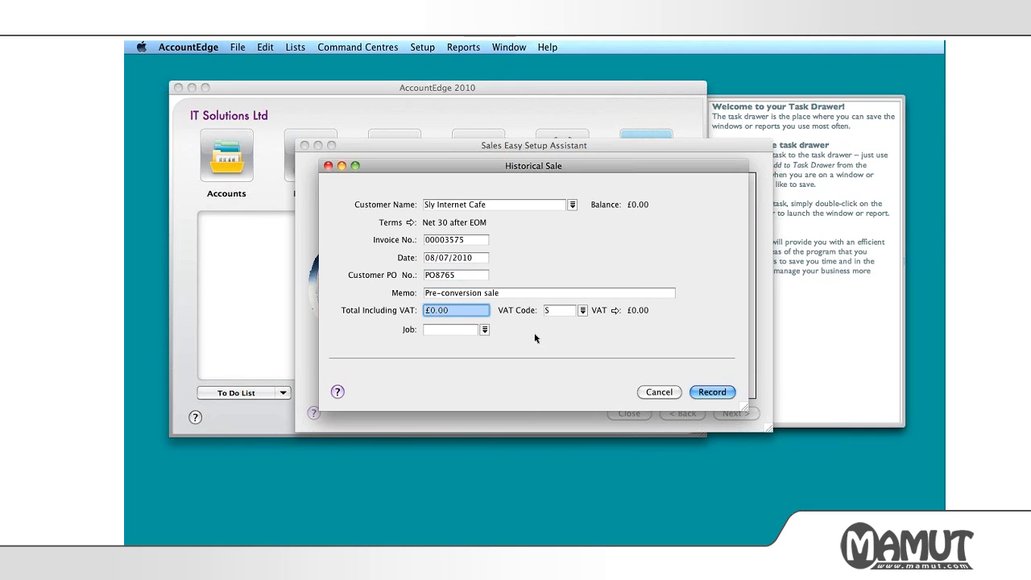
{"action": "type", "text": "15"}
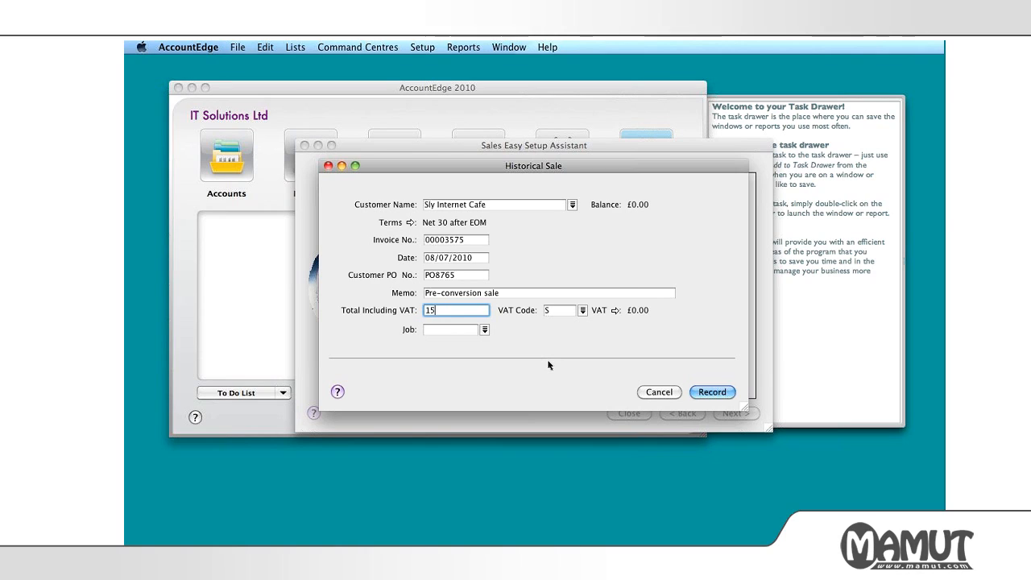
{"action": "type", "text": "0"}
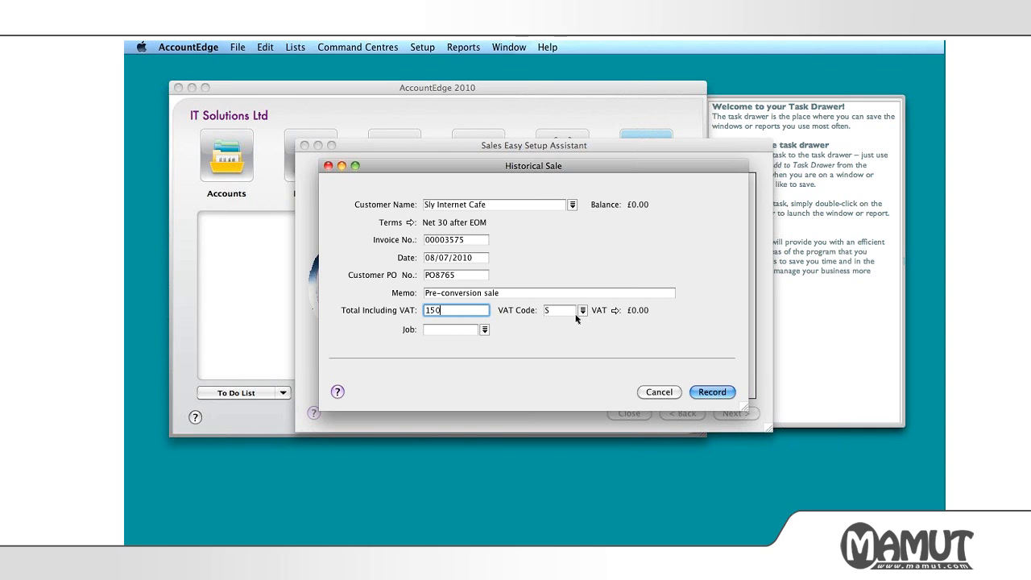
{"action": "key", "text": "Tab"}
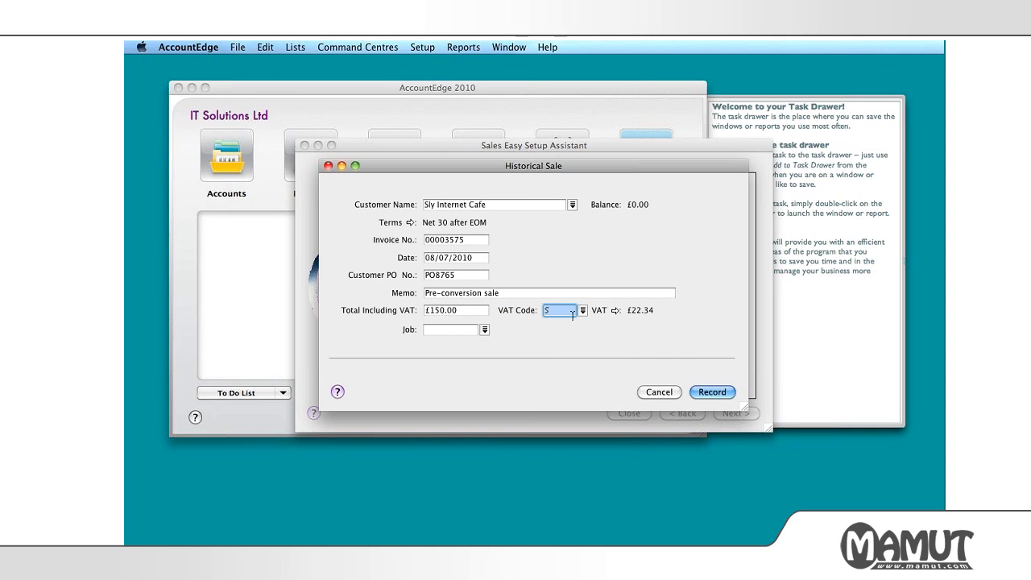
{"action": "left_click", "coordinate": [712, 392]}
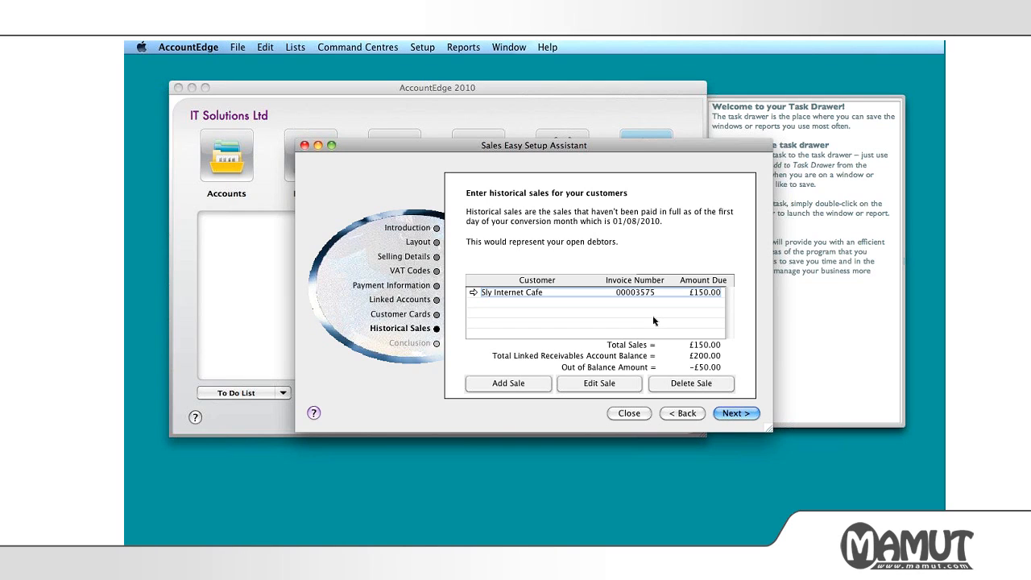
Add a second historical sale for the individual customer, using the automatic invoice number and the date 08/07/2010.
{"action": "left_click", "coordinate": [488, 387]}
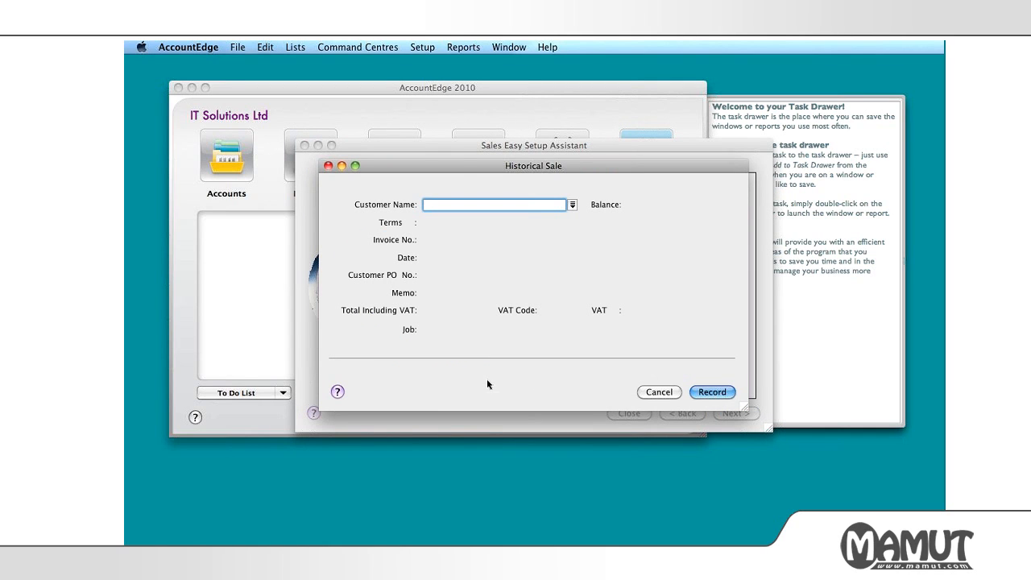
{"action": "left_click", "coordinate": [573, 205]}
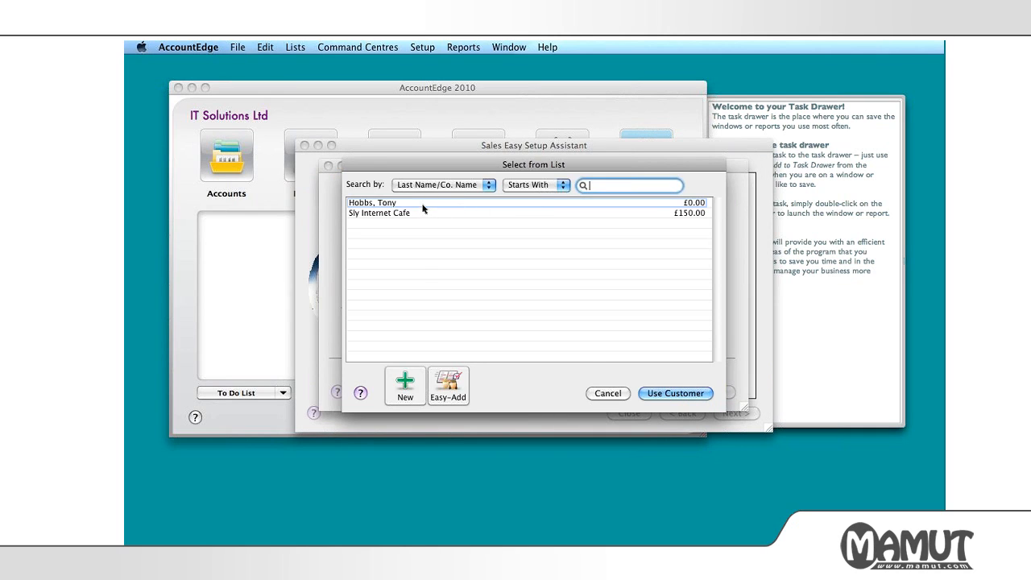
{"action": "double_click", "coordinate": [425, 208]}
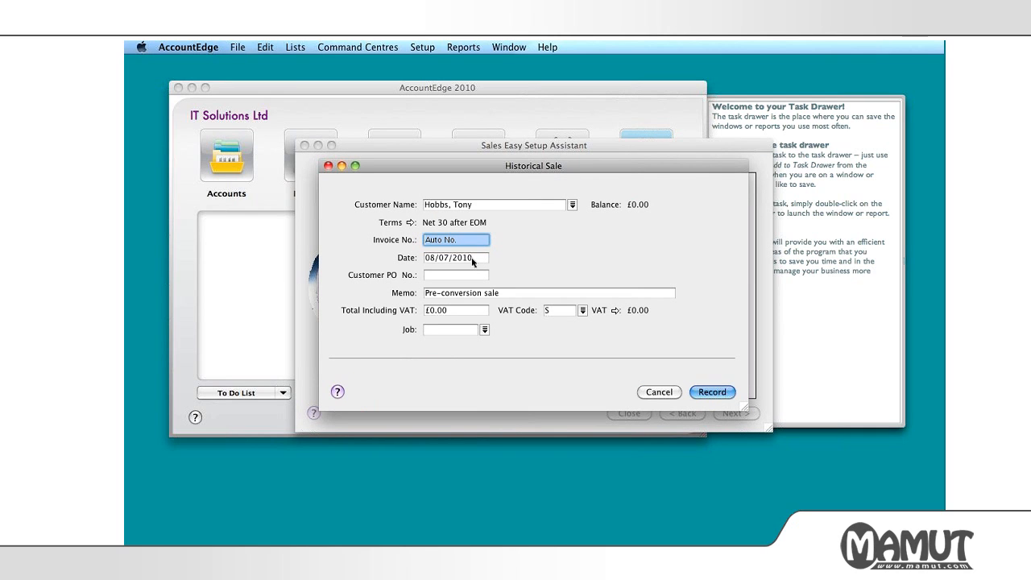
{"action": "left_click", "coordinate": [474, 259]}
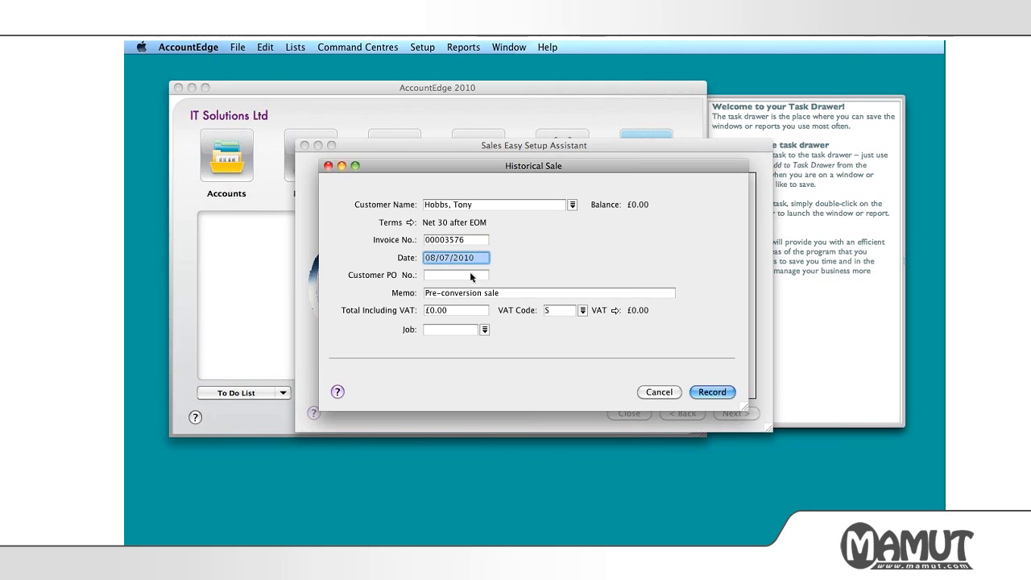
Set the historical sale's total including VAT to £50.00, record the sale and acknowledge the confirmation.
{"action": "left_click", "coordinate": [464, 314]}
{"action": "type", "text": "50"}
{"action": "key", "text": "Tab"}
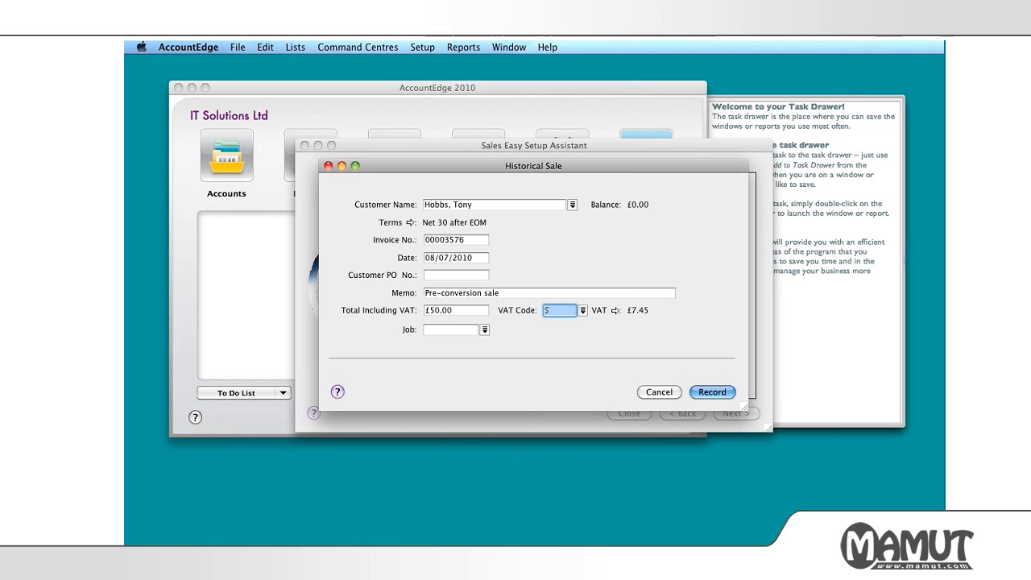
{"action": "left_click", "coordinate": [713, 392]}
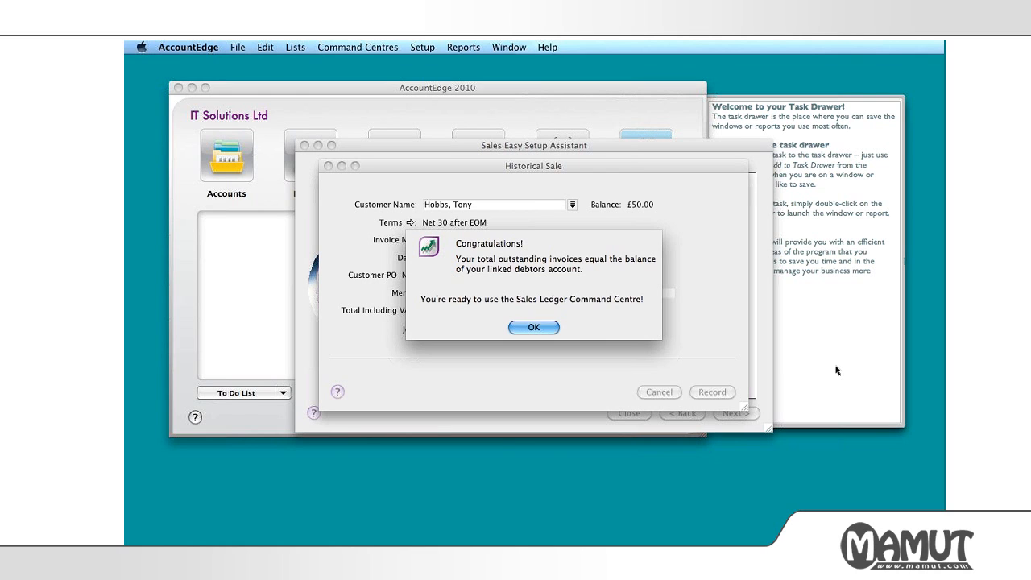
{"action": "left_click", "coordinate": [528, 326]}
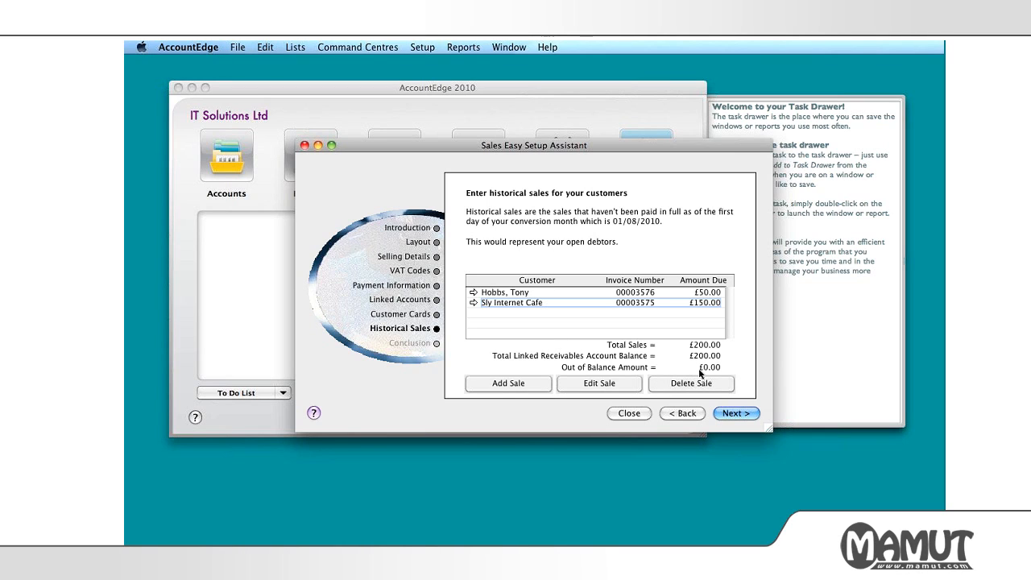
Finish and close the Sales Easy Setup Assistant, and start the Purchases setup assistant.
{"action": "left_click", "coordinate": [735, 413]}
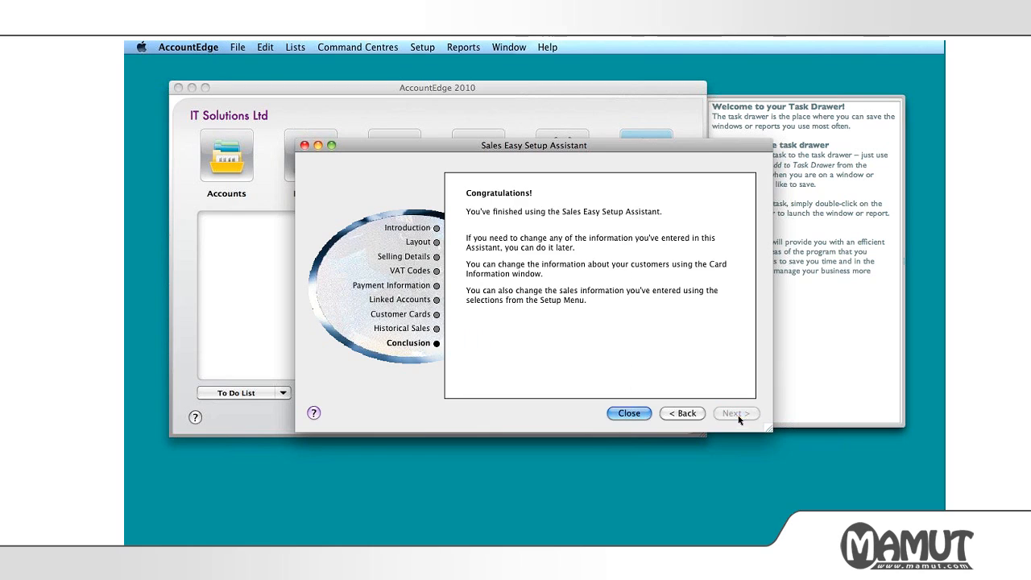
{"action": "left_click", "coordinate": [630, 413]}
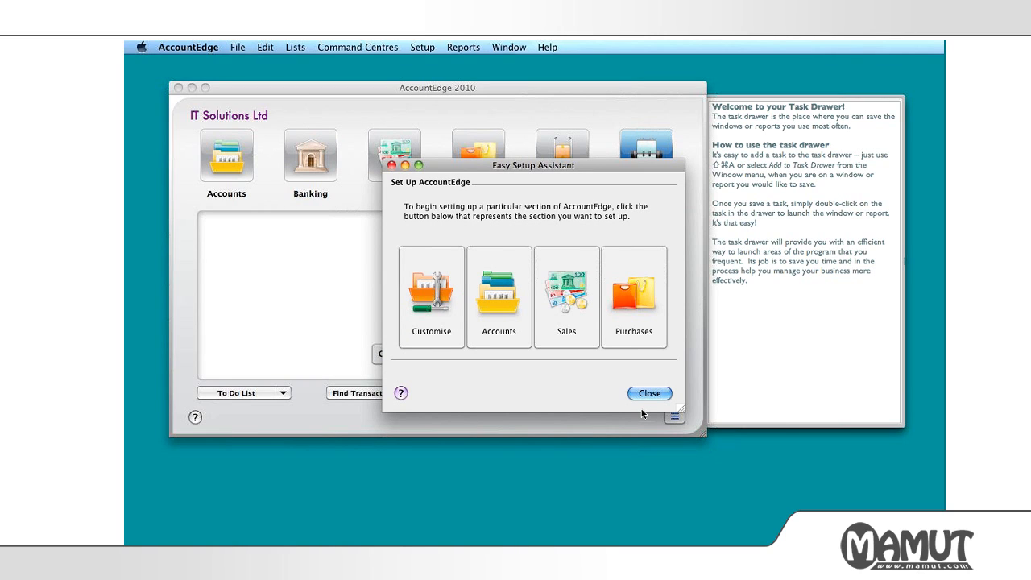
{"action": "left_click", "coordinate": [624, 347]}
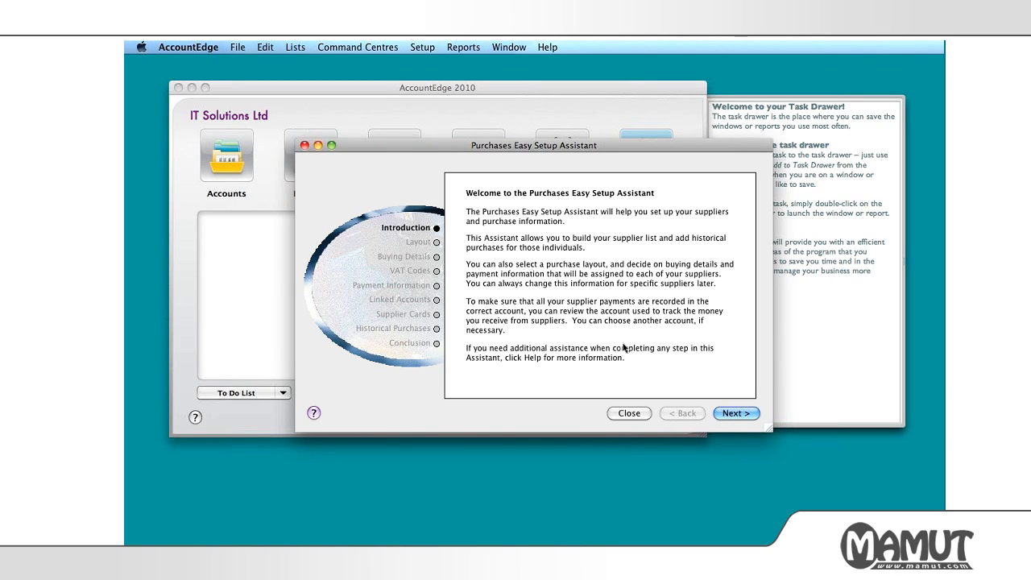
Choose Item as the default purchase layout and continue to the buying details.
{"action": "left_click", "coordinate": [737, 414]}
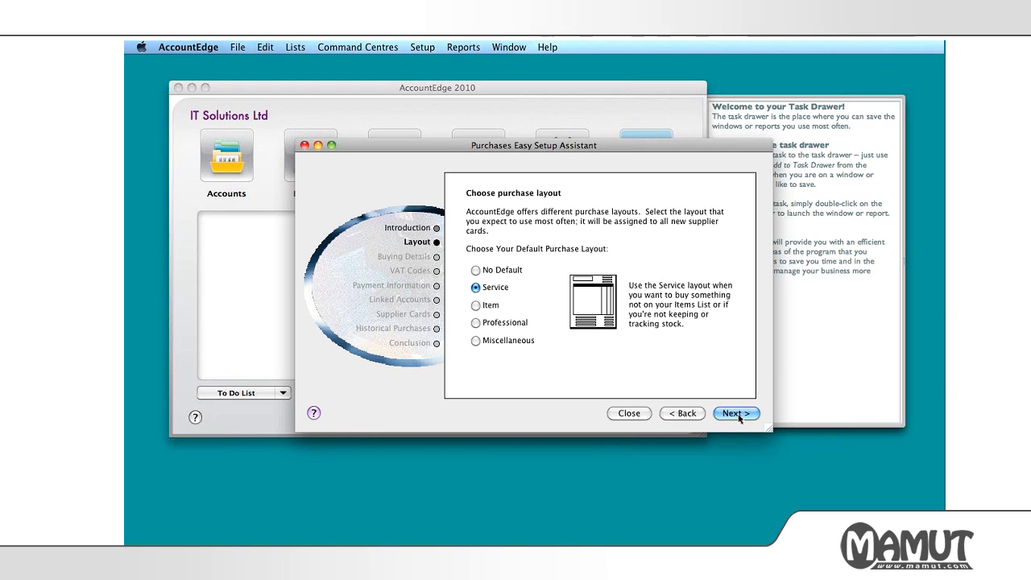
{"action": "left_click", "coordinate": [493, 325]}
{"action": "left_click", "coordinate": [481, 305]}
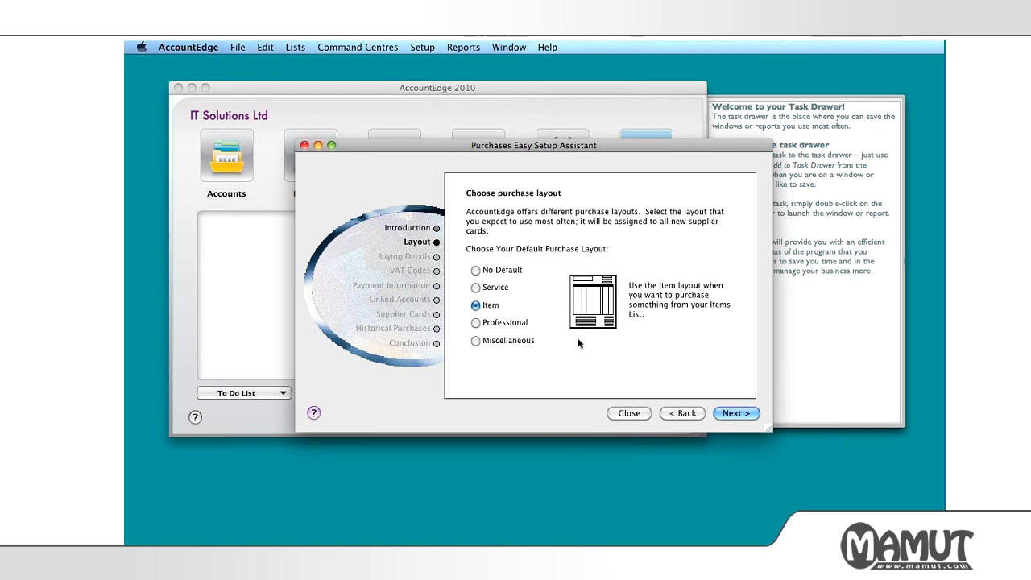
{"action": "left_click", "coordinate": [727, 414]}
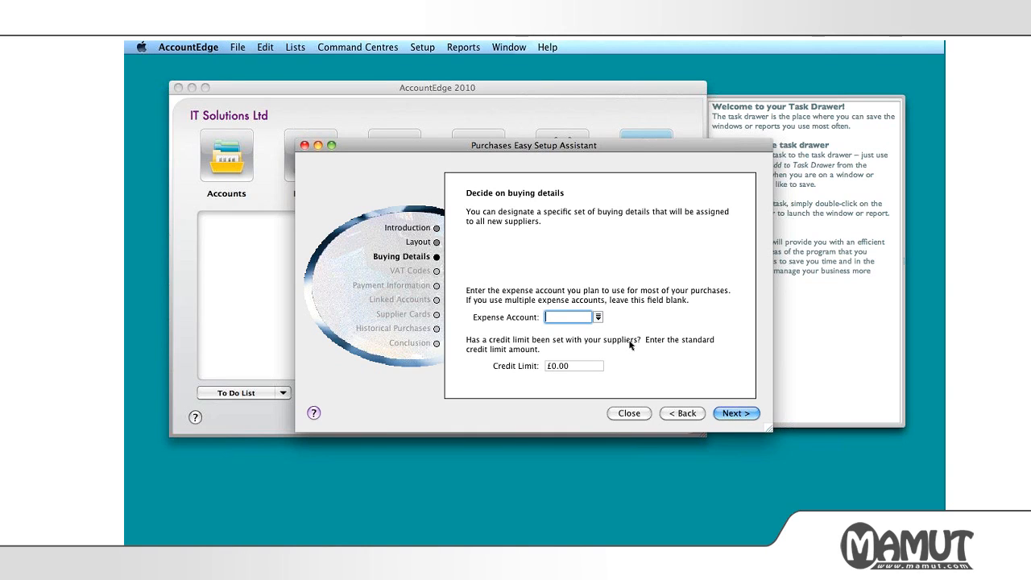
Keep the expense account blank and the credit limit at £0.00, and accept VAT code S for supplier purchases and carriage.
{"action": "left_click", "coordinate": [574, 369]}
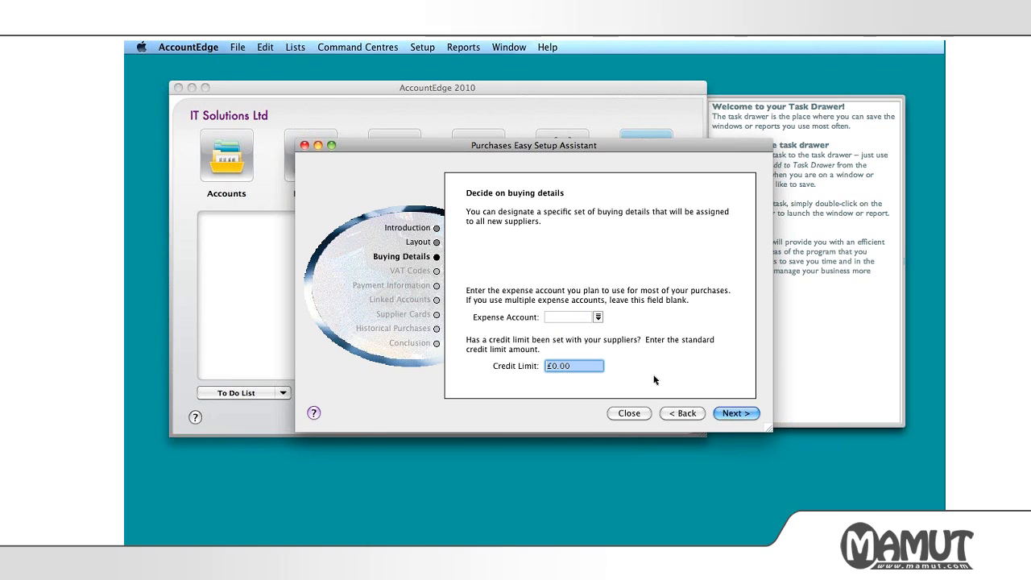
{"action": "left_click", "coordinate": [604, 369]}
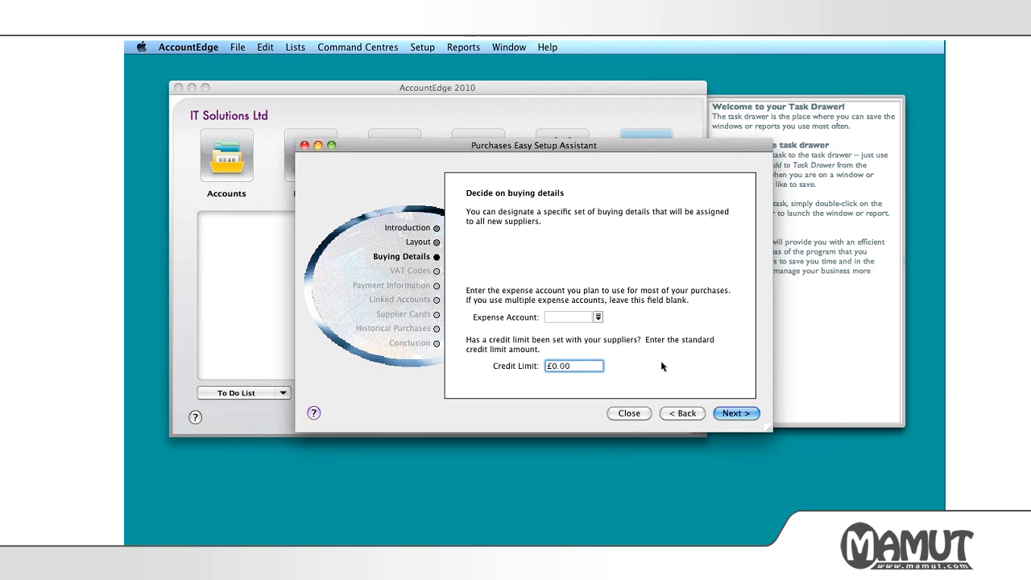
{"action": "left_click", "coordinate": [730, 414]}
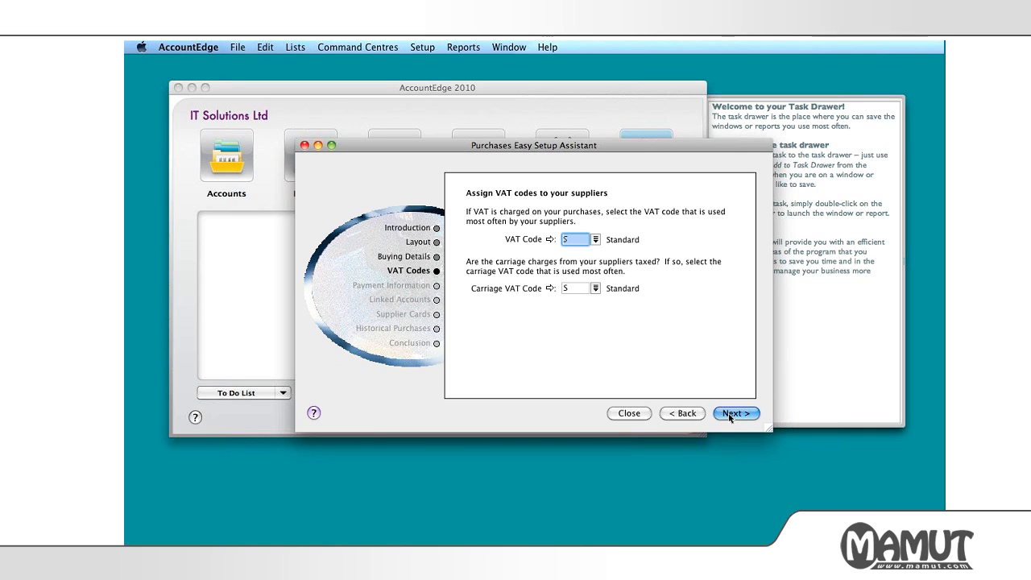
{"action": "left_click", "coordinate": [730, 414]}
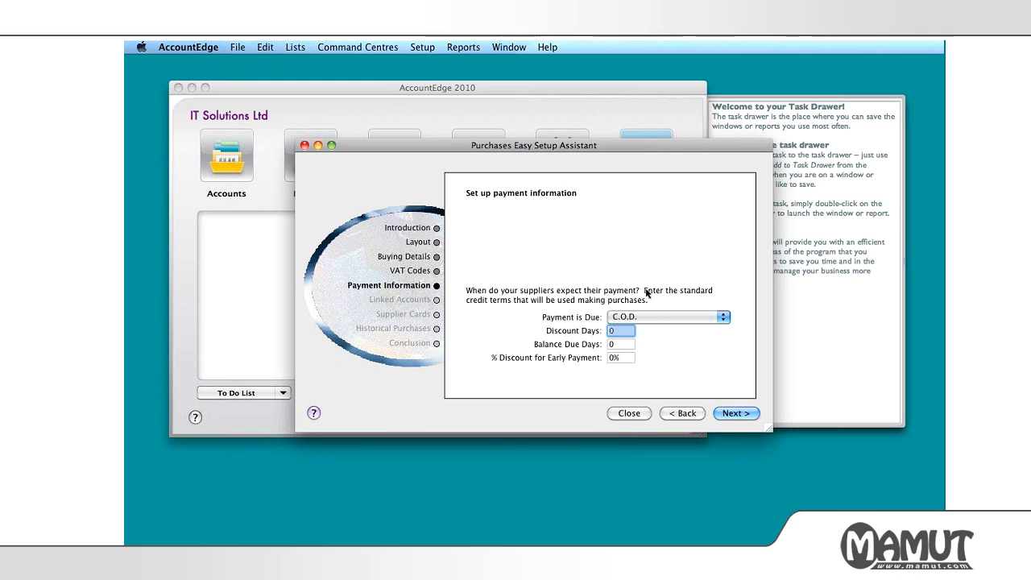
Set supplier payments due In a Given No. of Days with 30 balance due days, and continue to the linked accounts.
{"action": "left_click", "coordinate": [722, 318]}
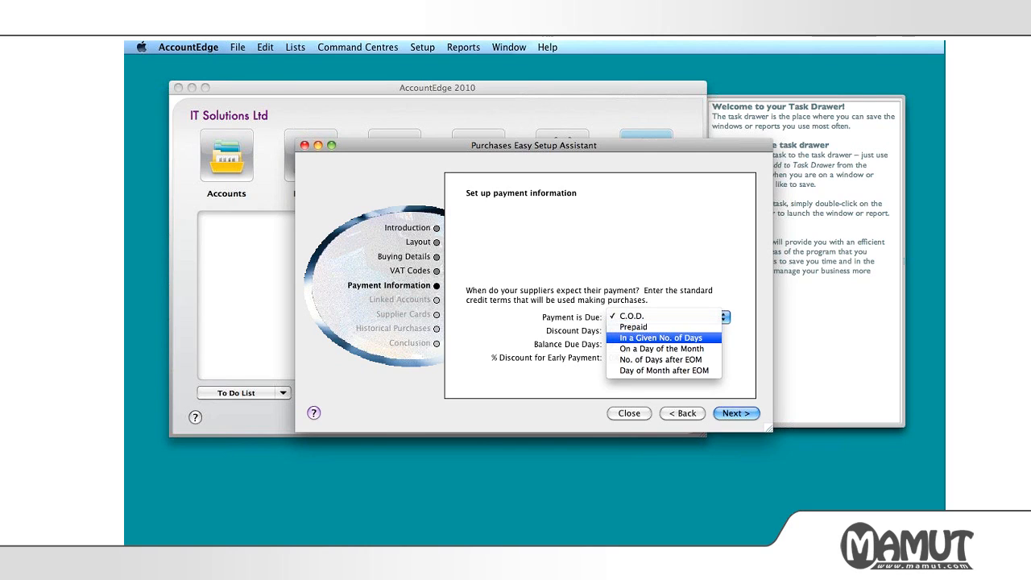
{"action": "left_click", "coordinate": [716, 338]}
{"action": "left_click", "coordinate": [614, 345]}
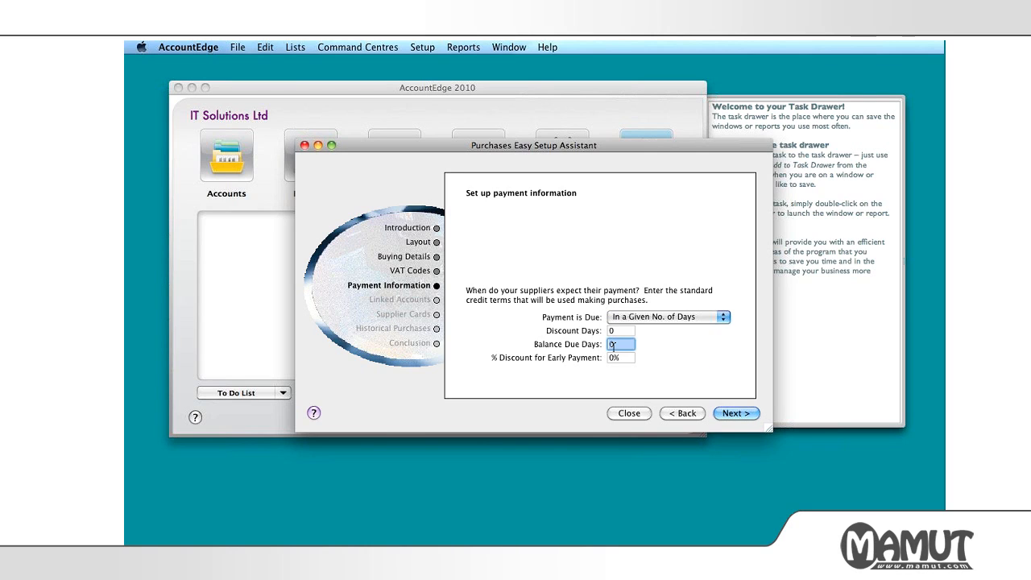
{"action": "type", "text": "30"}
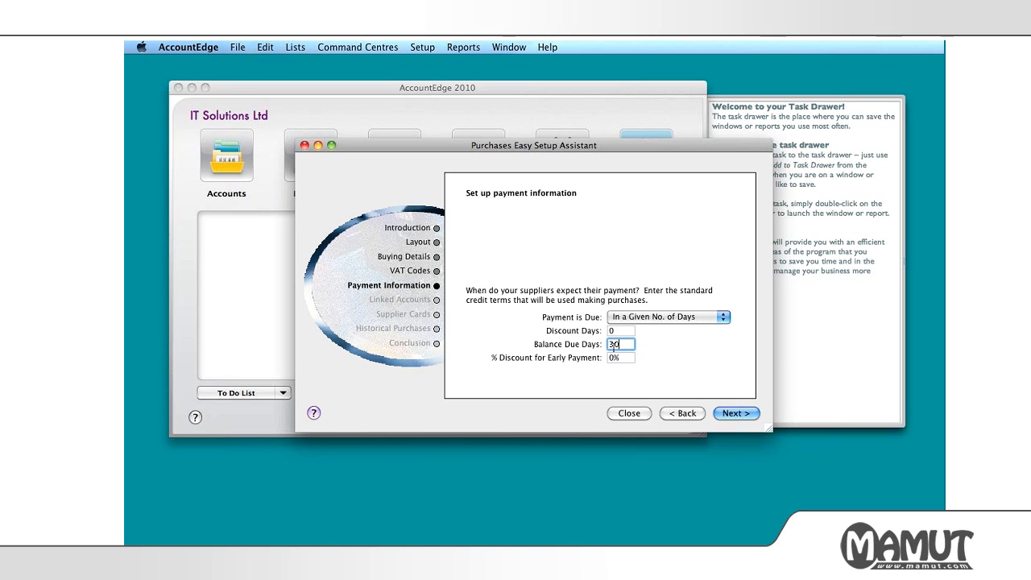
{"action": "key", "text": "Tab"}
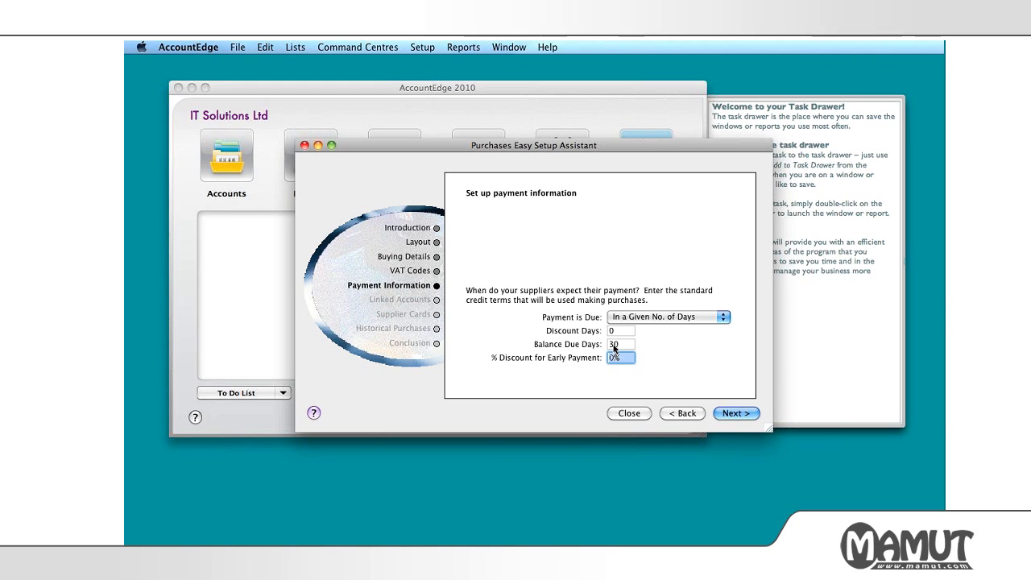
{"action": "left_click", "coordinate": [731, 413]}
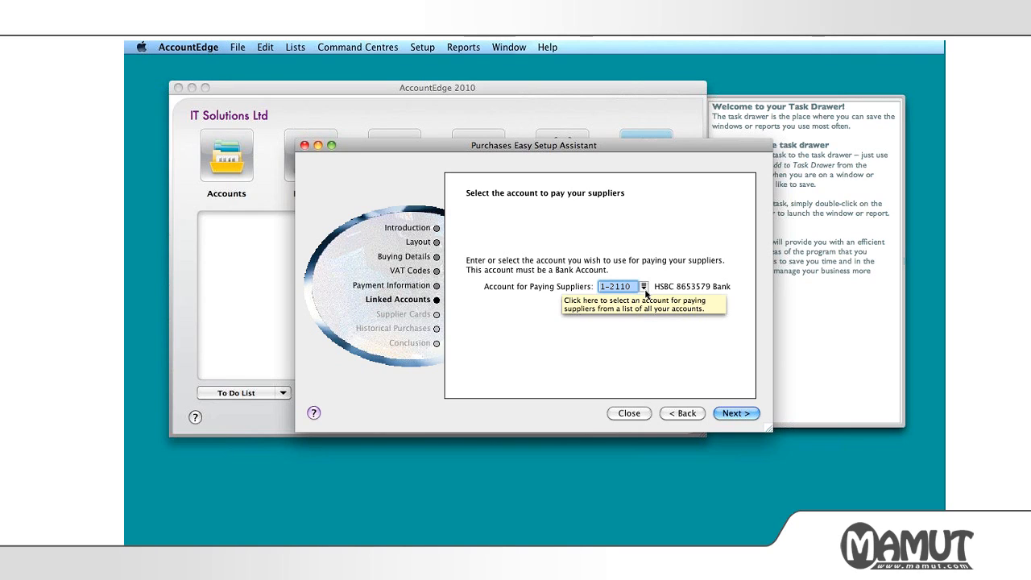
Accept the bank account for paying suppliers and create a company supplier card named Parts R Us.
{"action": "left_click", "coordinate": [723, 412]}
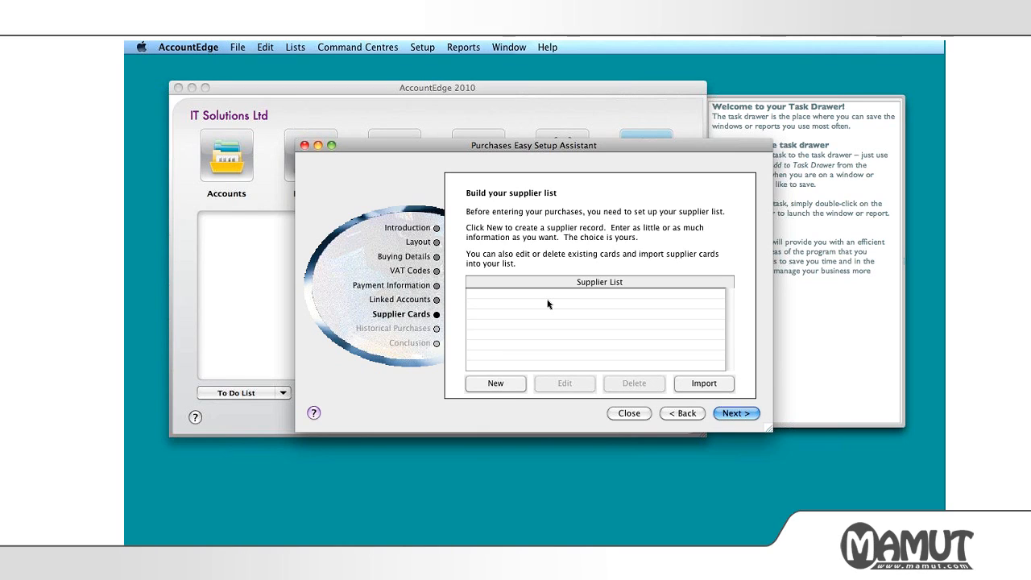
{"action": "left_click", "coordinate": [485, 386]}
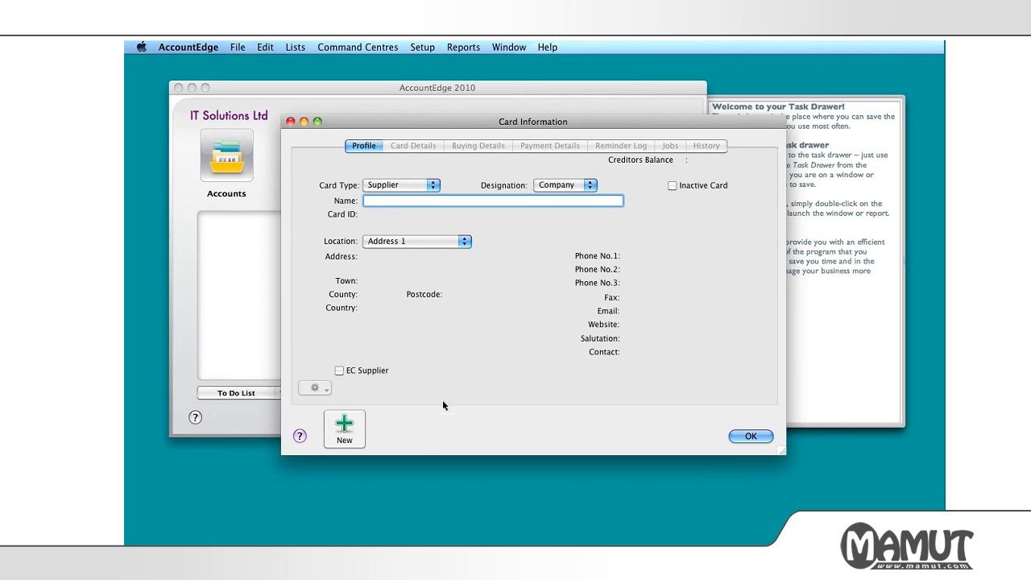
{"action": "type", "text": "Parts R "}
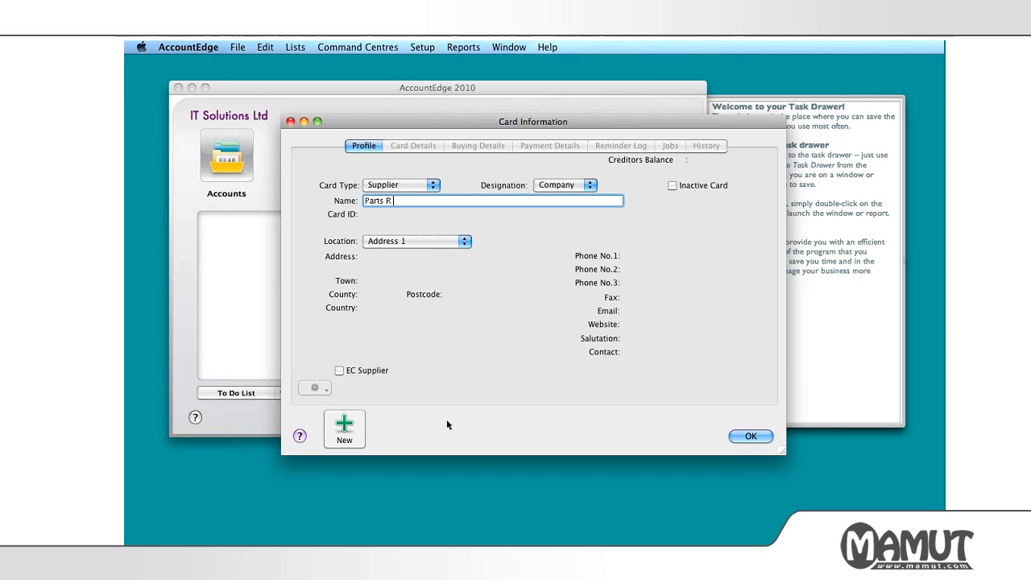
{"action": "type", "text": "Us"}
{"action": "key", "text": "Tab"}
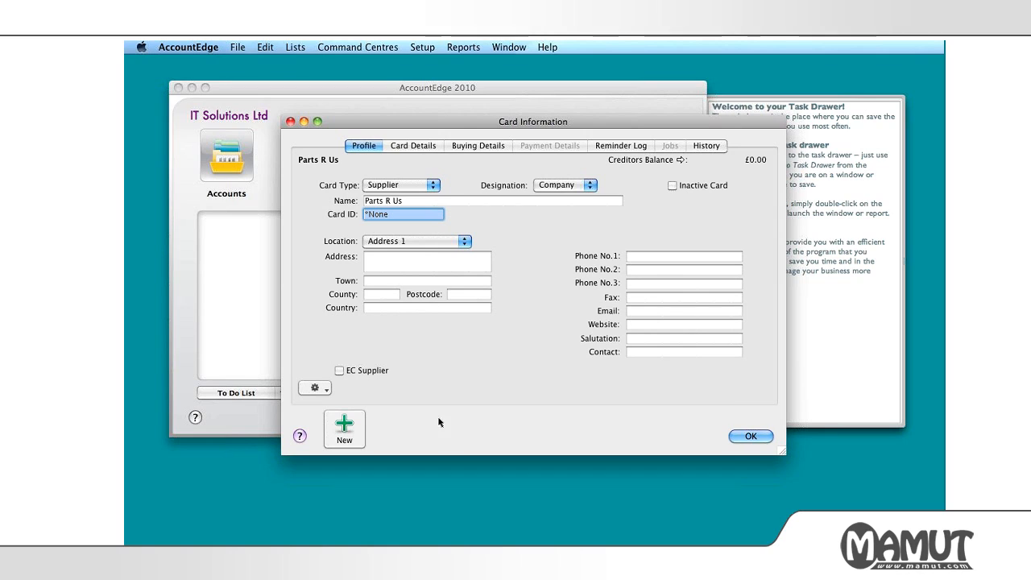
{"action": "left_click", "coordinate": [398, 265]}
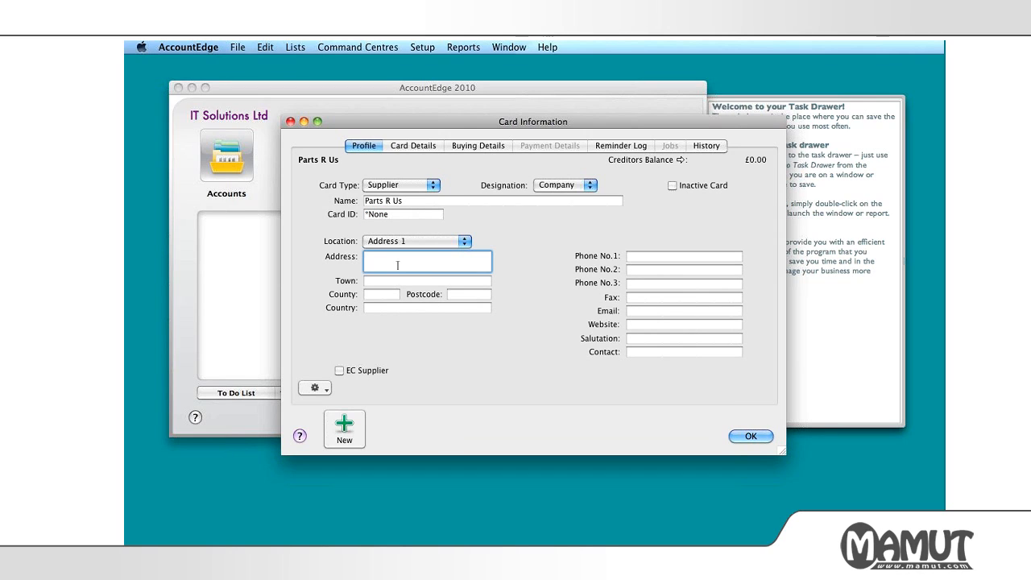
Set the Parts R Us card's credit limit to £1,000.00 in its buying details and save the card.
{"action": "left_click", "coordinate": [471, 147]}
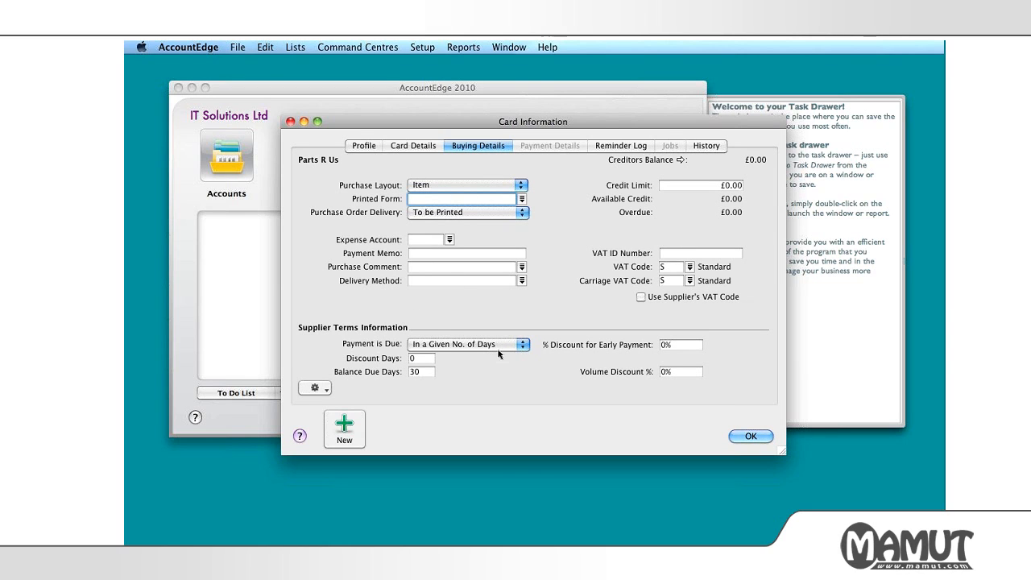
{"action": "left_click", "coordinate": [692, 182]}
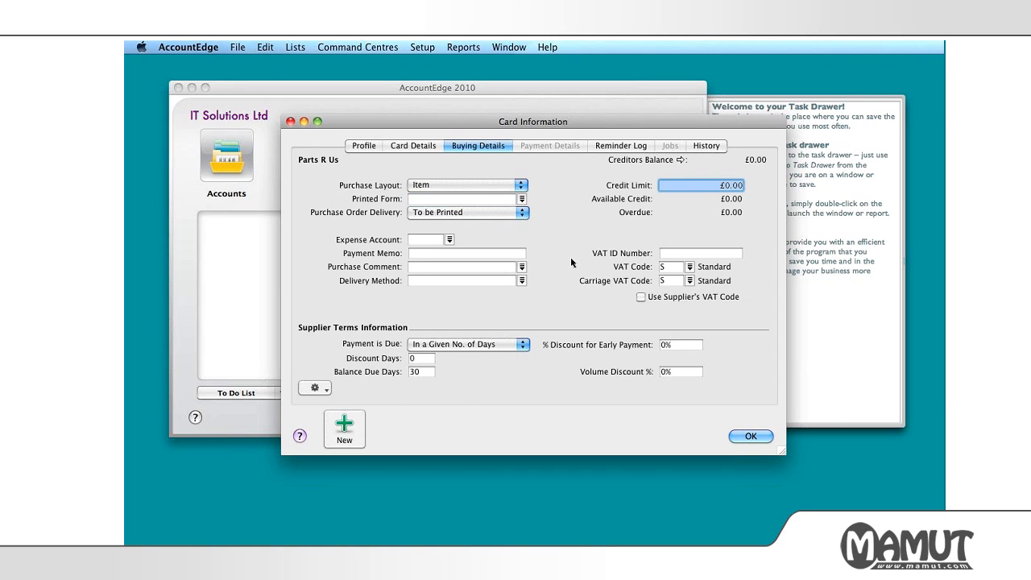
{"action": "type", "text": "1000"}
{"action": "key", "text": "Tab"}
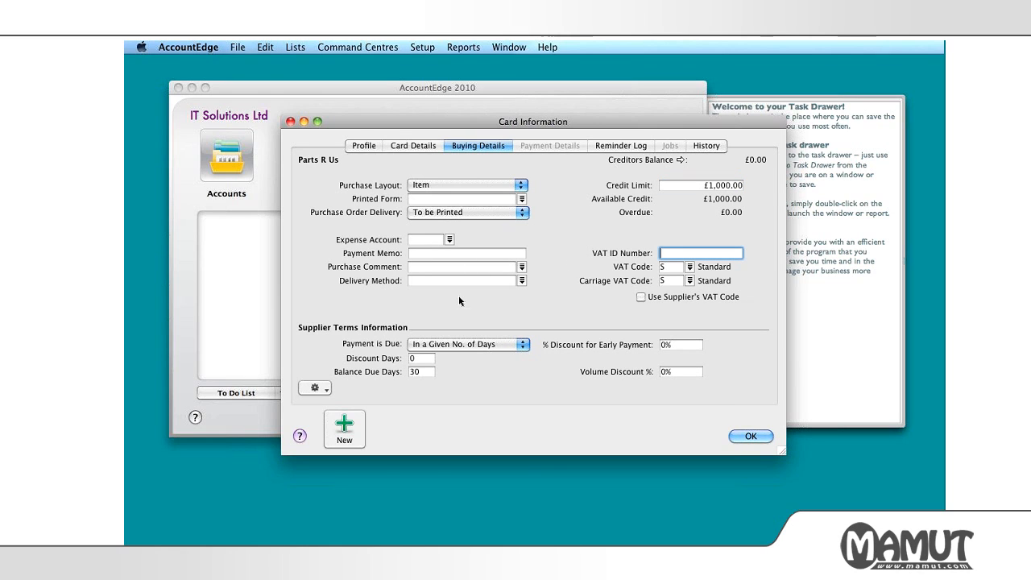
{"action": "left_click", "coordinate": [765, 437]}
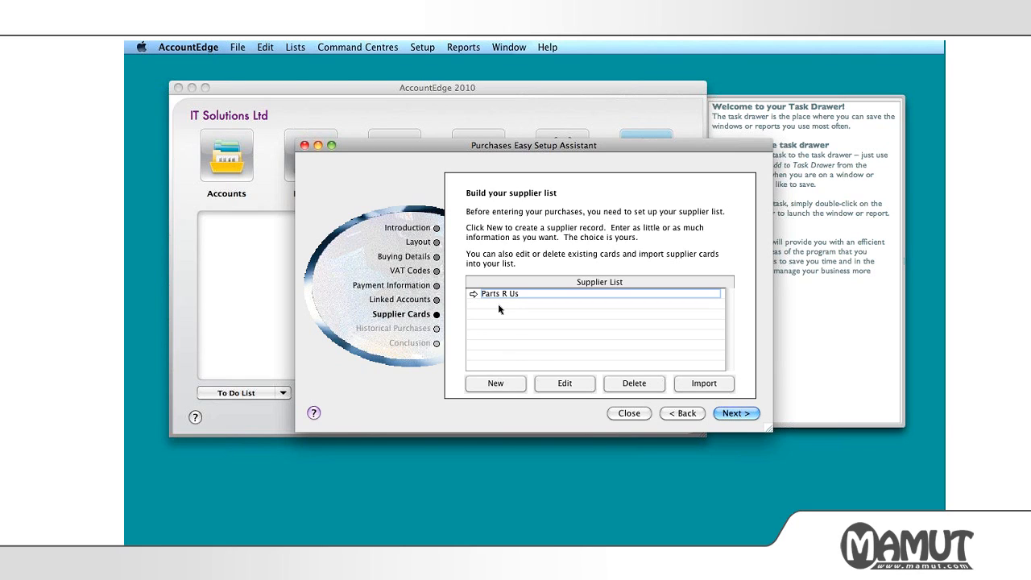
Proceed to Historical Purchases in the setup assistant and add a purchase for supplier Parts R Us.
{"action": "left_click", "coordinate": [734, 412]}
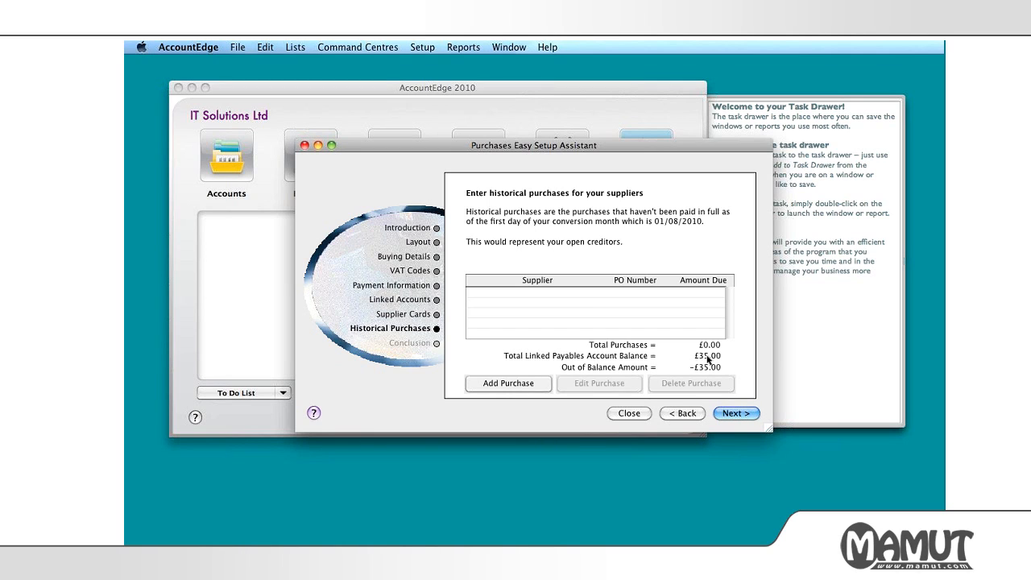
{"action": "left_click", "coordinate": [505, 384]}
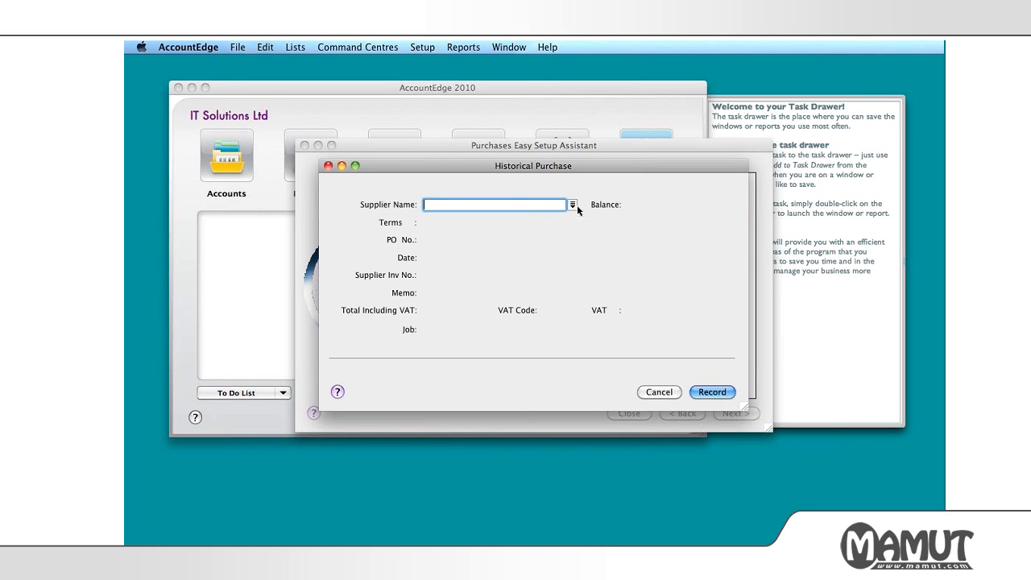
{"action": "left_click", "coordinate": [573, 205]}
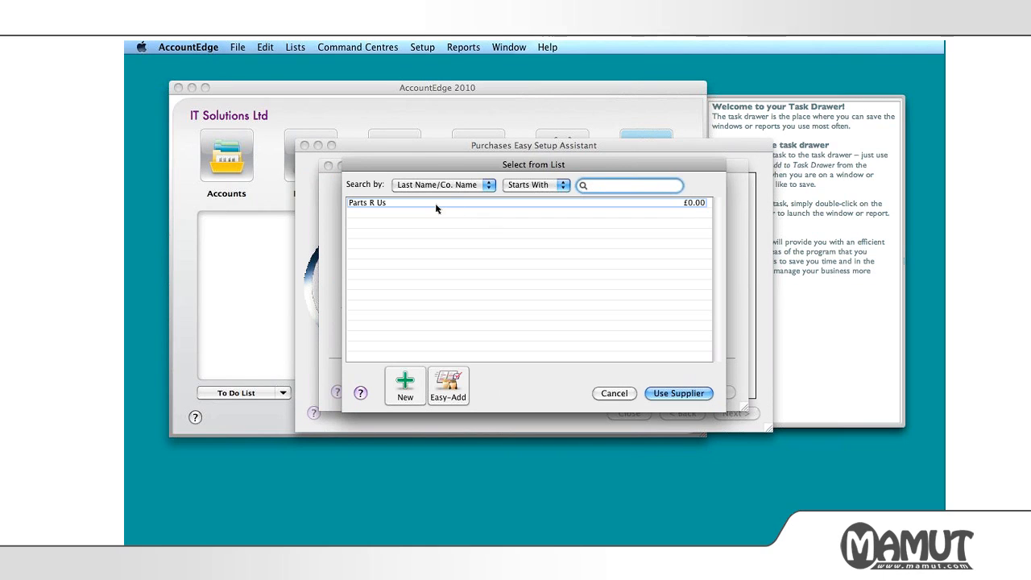
{"action": "left_click", "coordinate": [653, 389]}
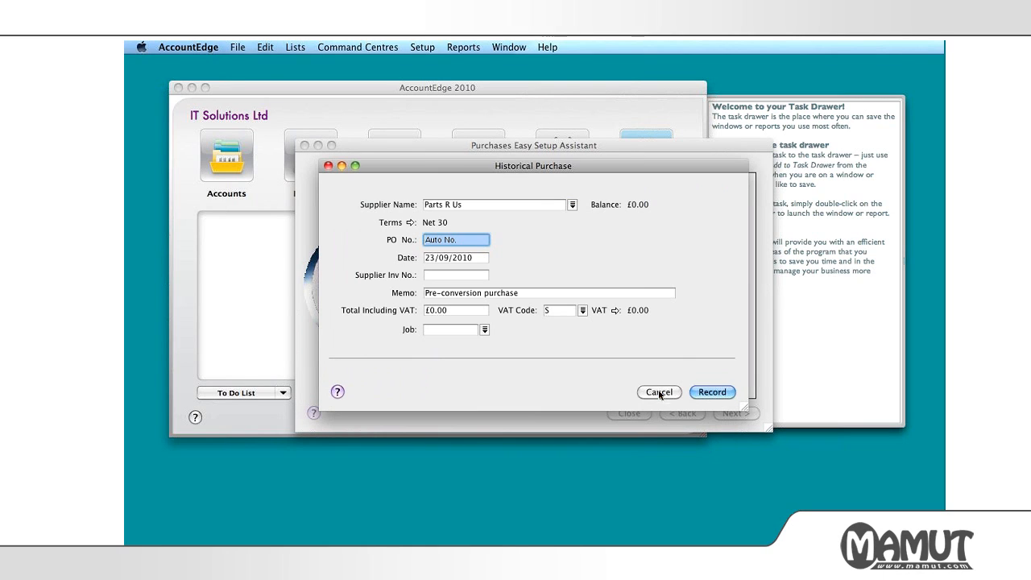
Date the Parts R Us historical purchase 10/07/2010, set its total including VAT to £35.00 with VAT code S, and record it.
{"action": "left_click", "coordinate": [469, 258]}
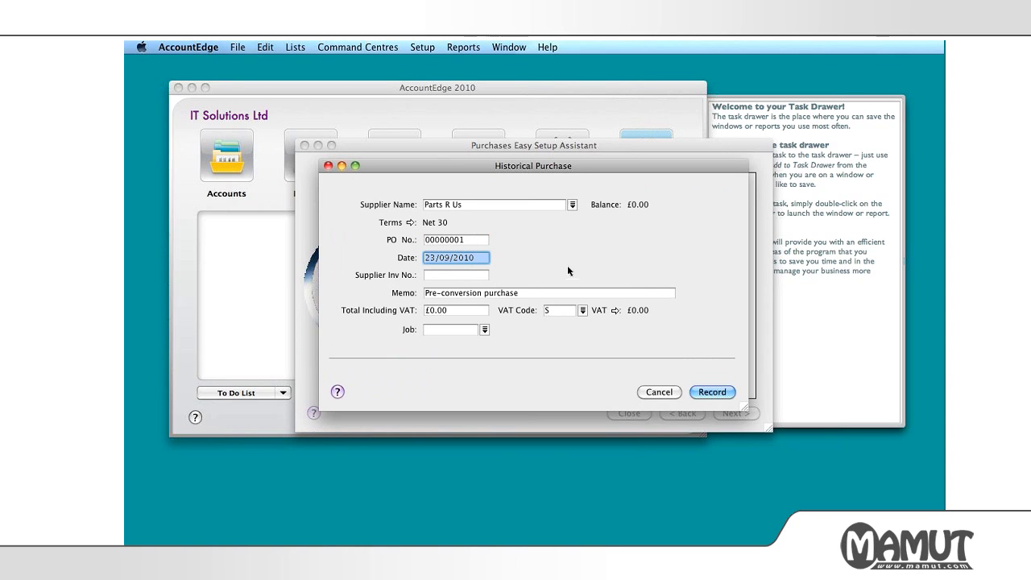
{"action": "type", "text": "10/"}
{"action": "type", "text": "07/2010"}
{"action": "key", "text": "Tab"}
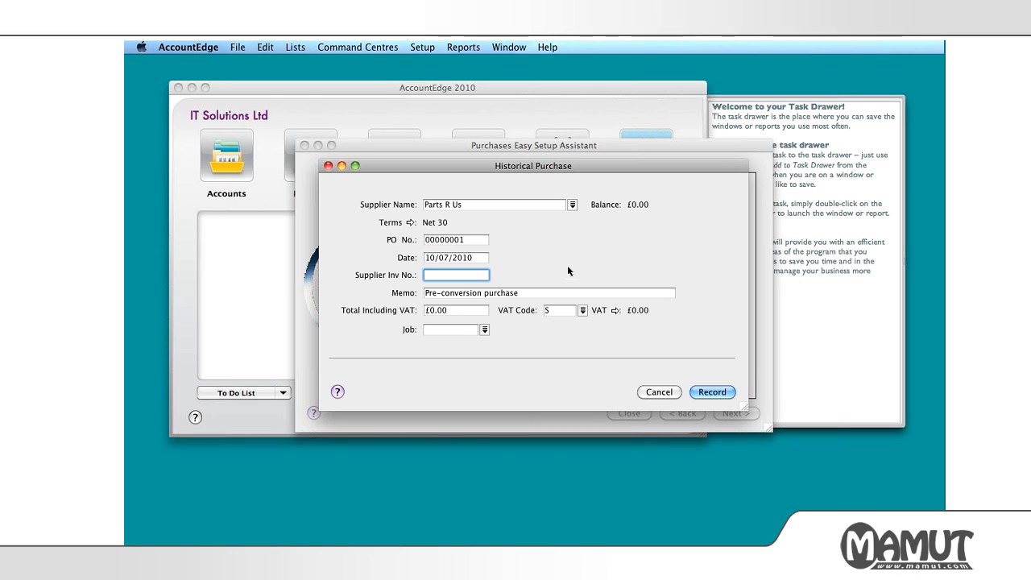
{"action": "key", "text": "Tab"}
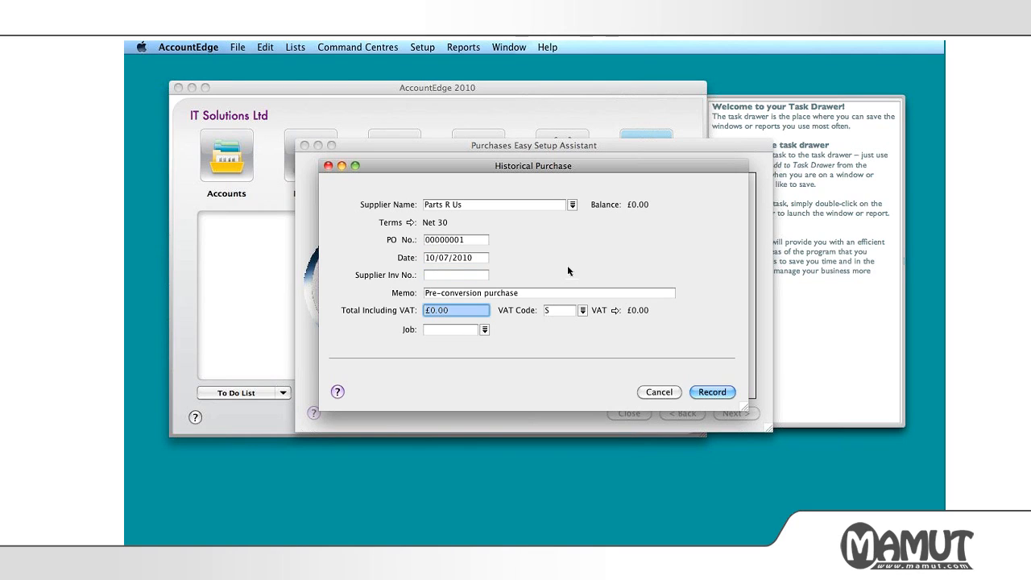
{"action": "type", "text": "35"}
{"action": "key", "text": "Tab"}
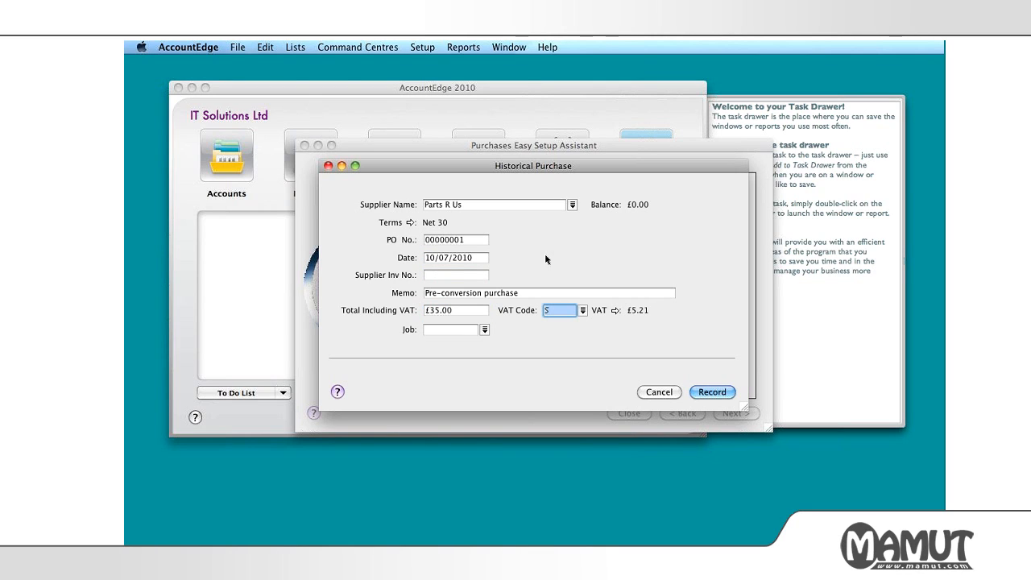
{"action": "left_click", "coordinate": [712, 393]}
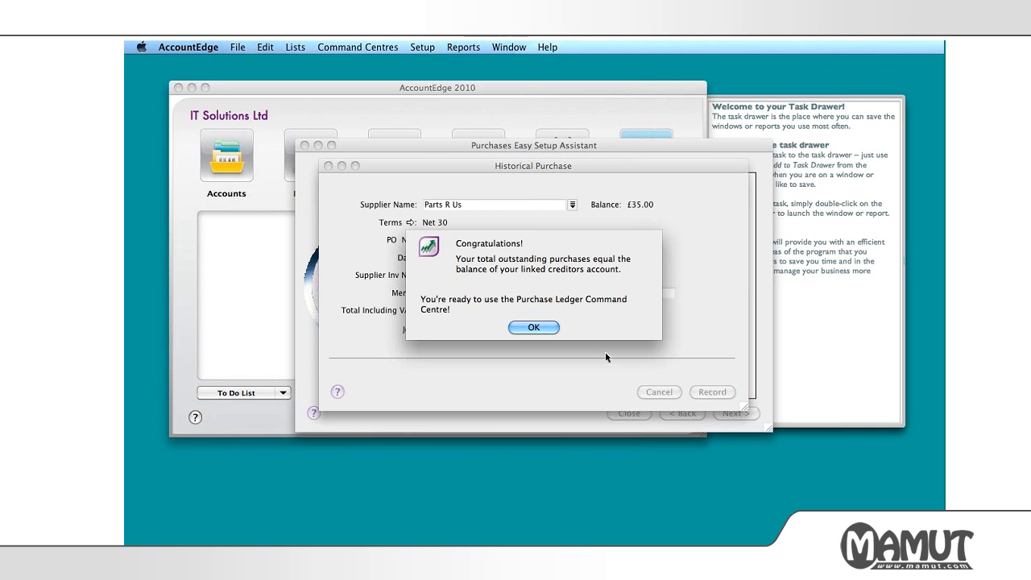
{"action": "left_click", "coordinate": [541, 330]}
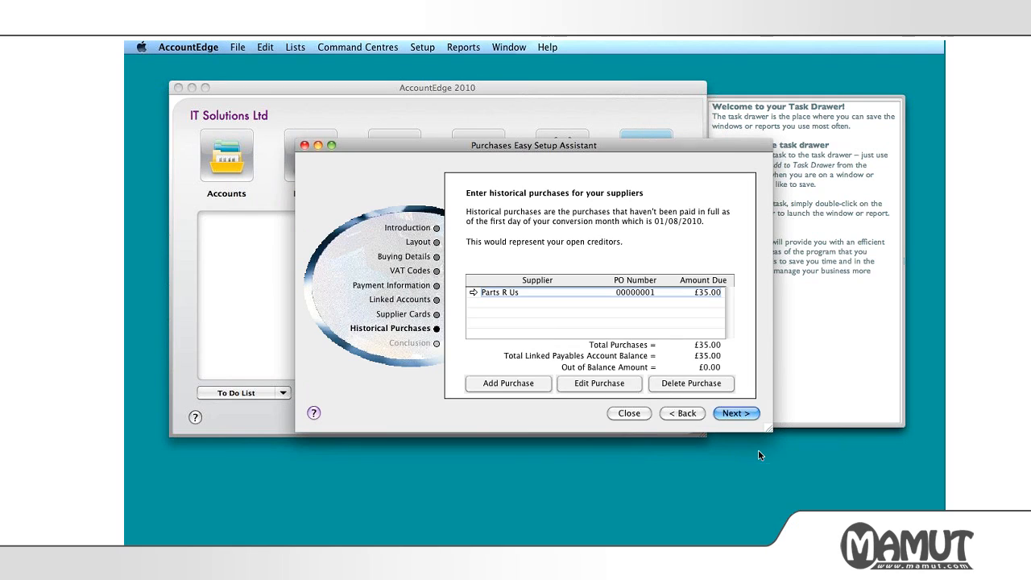
Finish and close the purchases setup and the Easy Setup Assistant, and hide the task drawer.
{"action": "left_click", "coordinate": [735, 417]}
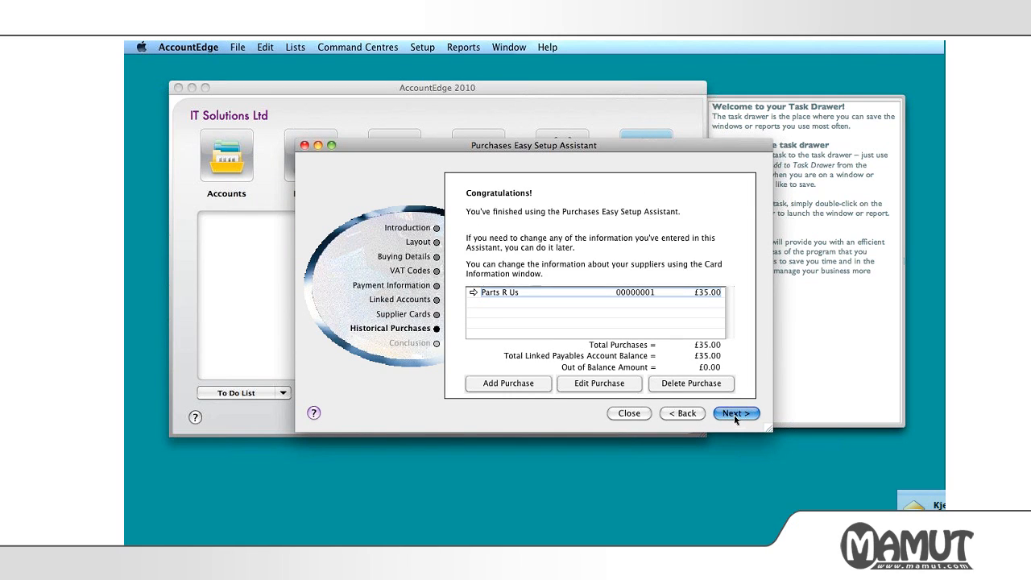
{"action": "left_click", "coordinate": [735, 416]}
{"action": "left_click", "coordinate": [627, 412]}
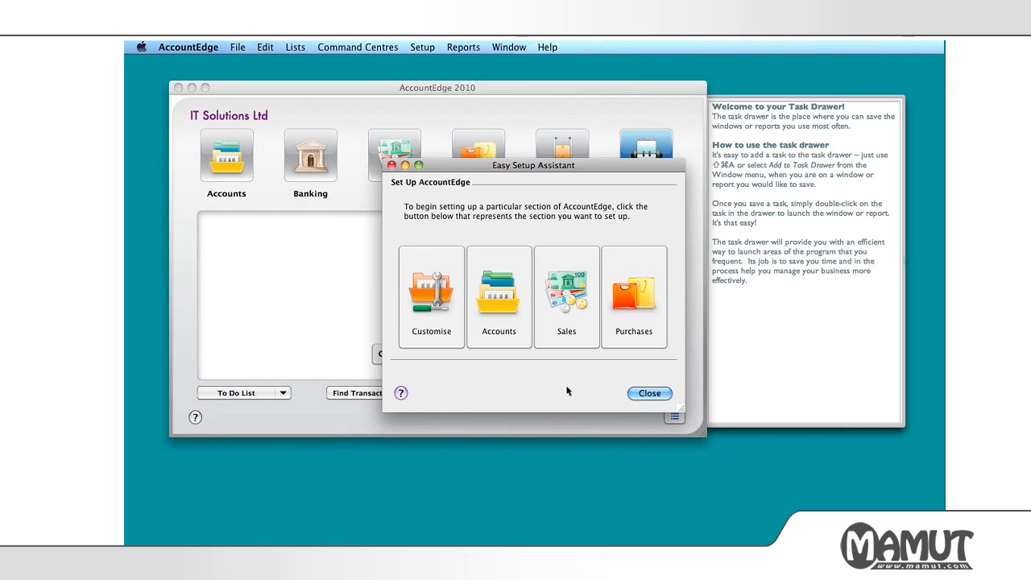
{"action": "left_click", "coordinate": [662, 395]}
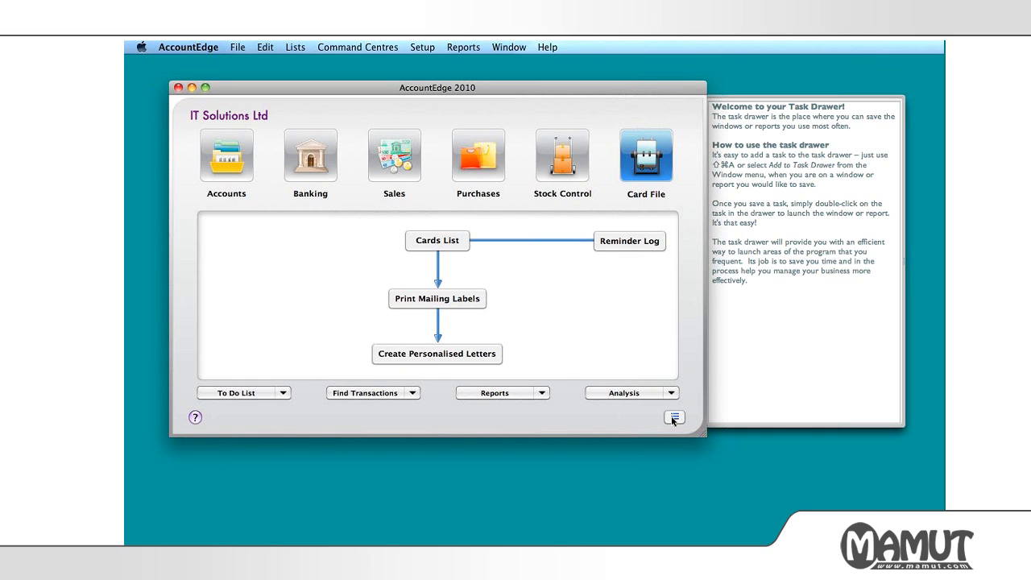
{"action": "left_click", "coordinate": [674, 418]}
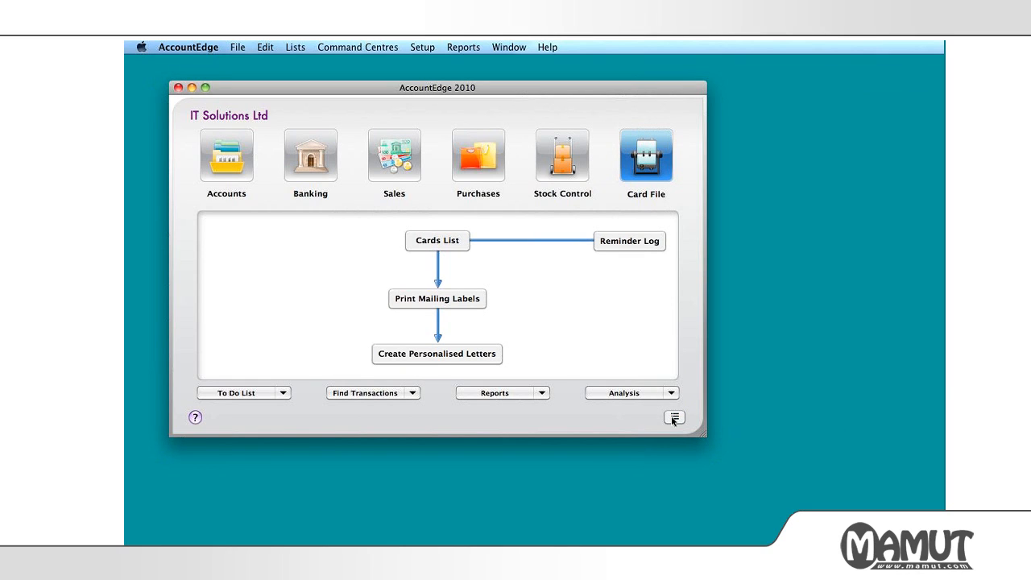